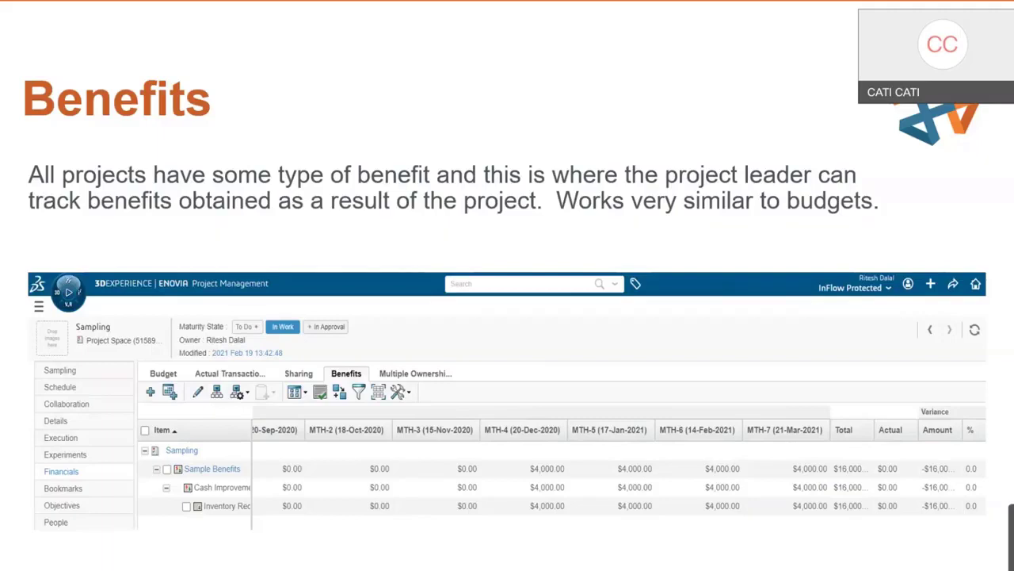
{"action": "key", "text": "Right"}
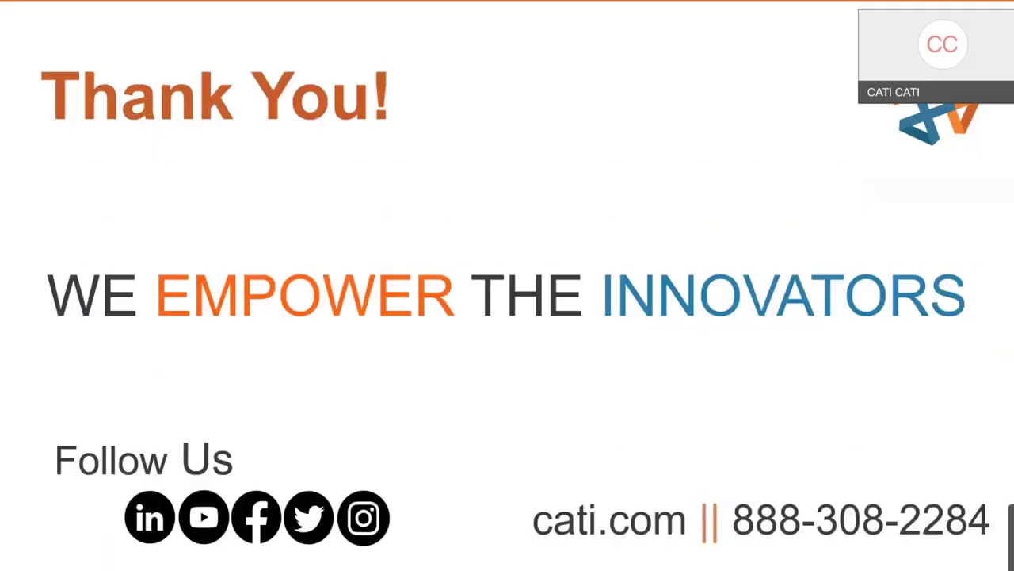
{"action": "key", "text": "Escape"}
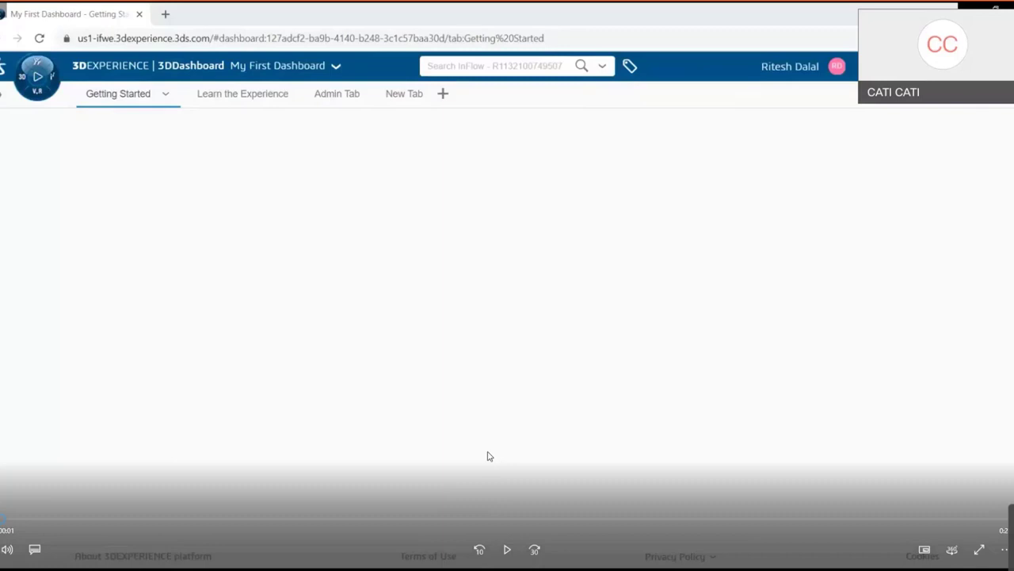
{"action": "left_click", "coordinate": [507, 549]}
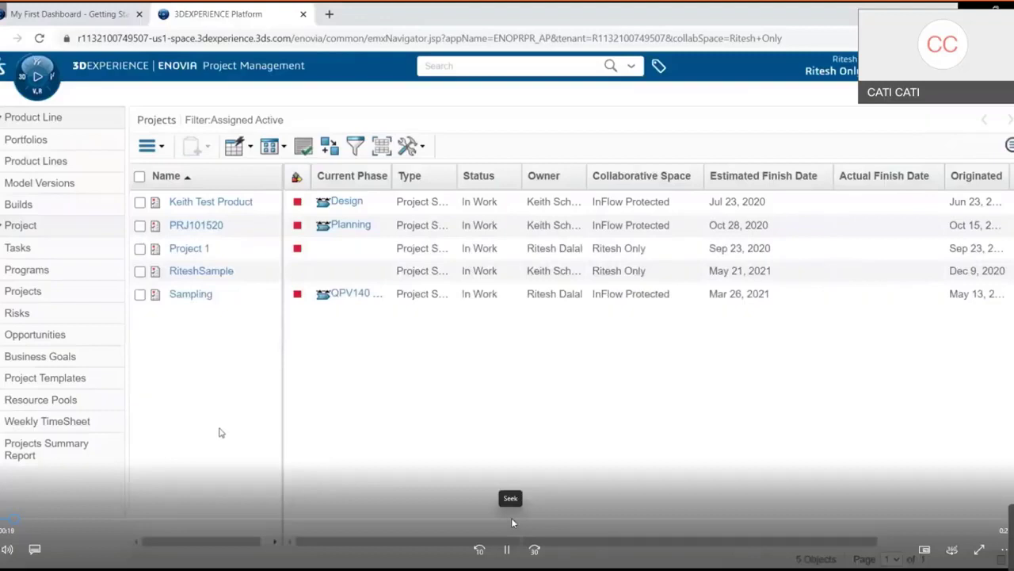
{"action": "left_click", "coordinate": [507, 547]}
{"action": "left_click", "coordinate": [511, 557]}
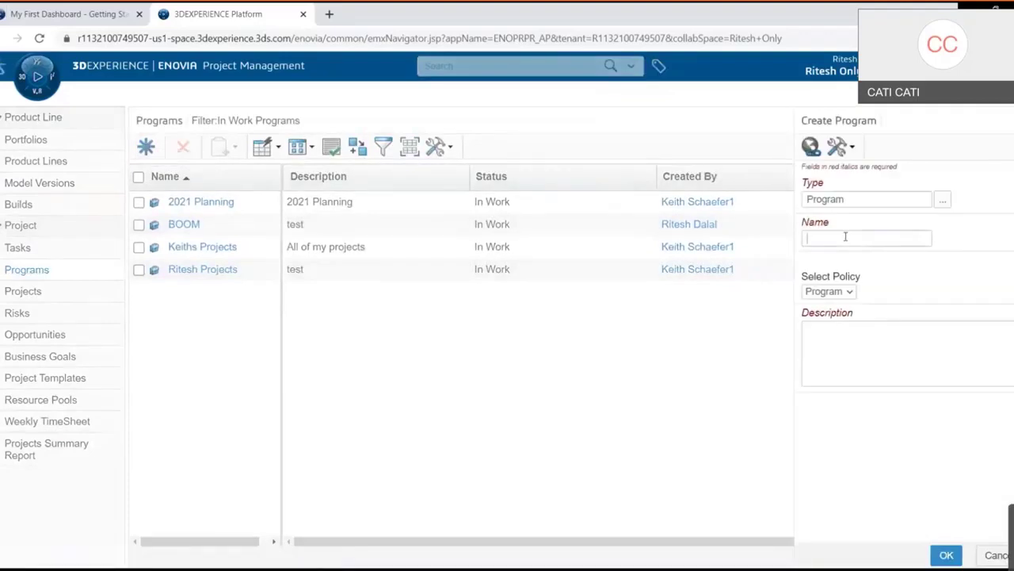
Name the new program "Sample Program"
{"action": "type", "text": "Sample Program for Webi"}
{"action": "key", "text": "BackSpace"}
{"action": "key", "text": "BackSpace"}
{"action": "key", "text": "BackSpace"}
{"action": "key", "text": "BackSpace"}
{"action": "key", "text": "BackSpace"}
{"action": "key", "text": "BackSpace"}
{"action": "key", "text": "BackSpace"}
{"action": "key", "text": "BackSpace"}
Enter "To be deleted" as the program's description and create the program
{"action": "left_click", "coordinate": [851, 342]}
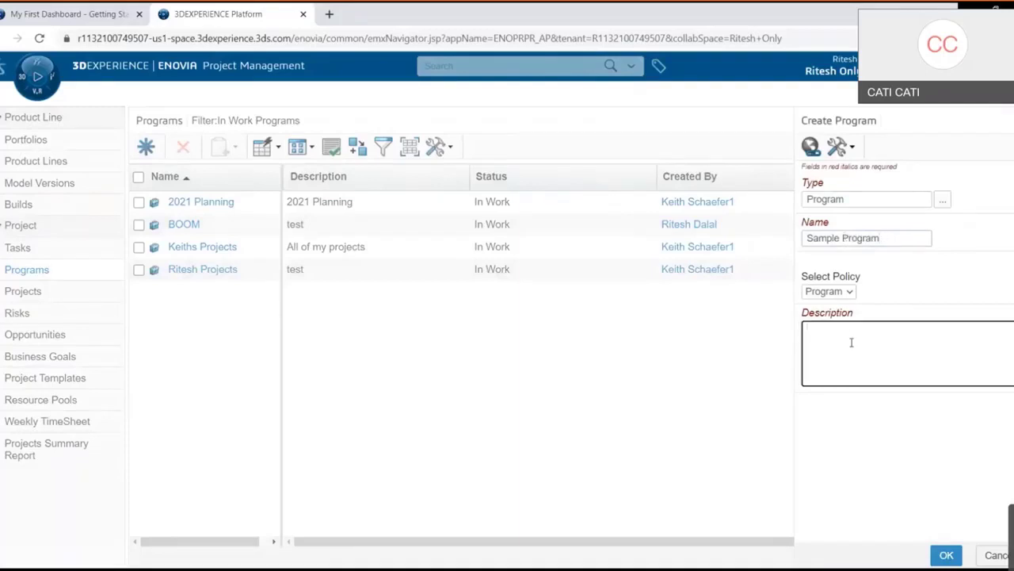
{"action": "type", "text": "test is"}
{"action": "key", "text": "BackSpace"}
{"action": "key", "text": "BackSpace"}
{"action": "key", "text": "BackSpace"}
{"action": "key", "text": "BackSpace"}
{"action": "key", "text": "BackSpace"}
{"action": "key", "text": "BackSpace"}
{"action": "key", "text": "BackSpace"}
{"action": "type", "text": "To be deleted"}
{"action": "left_click", "coordinate": [951, 557]}
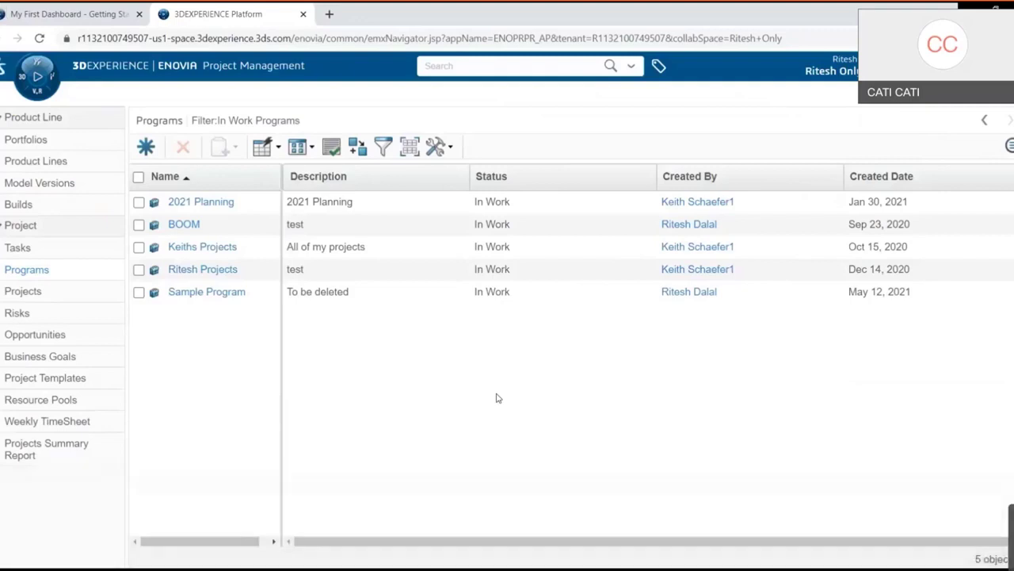
Open Sample Program, look at its meetings and display its list of projects
{"action": "left_click", "coordinate": [205, 294]}
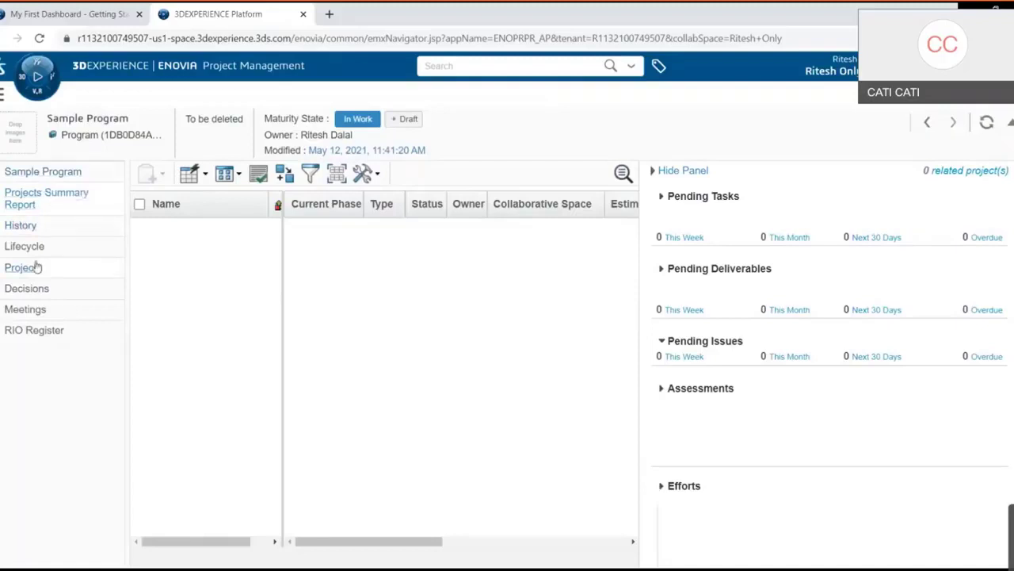
{"action": "left_click", "coordinate": [33, 310]}
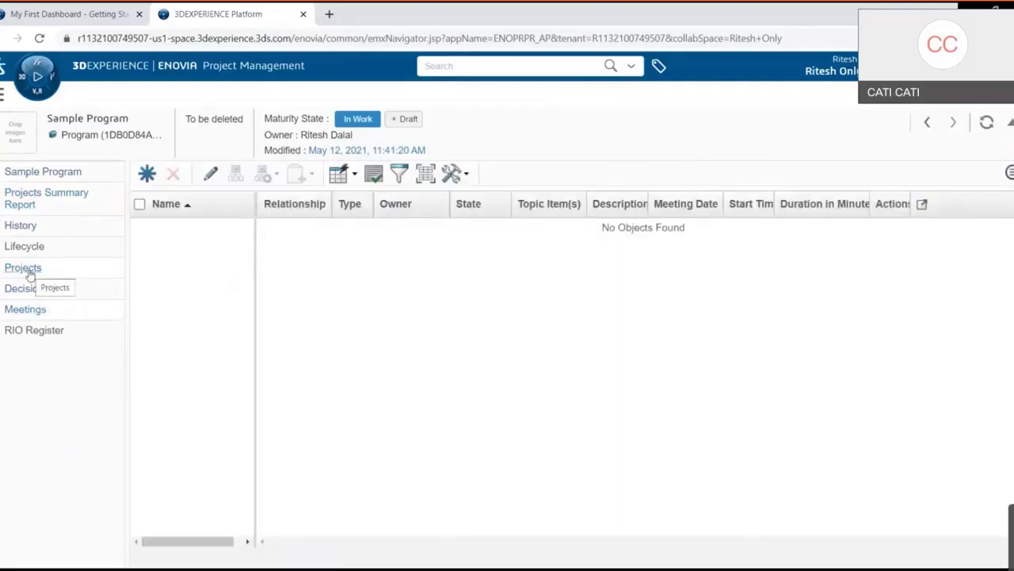
{"action": "left_click", "coordinate": [23, 268]}
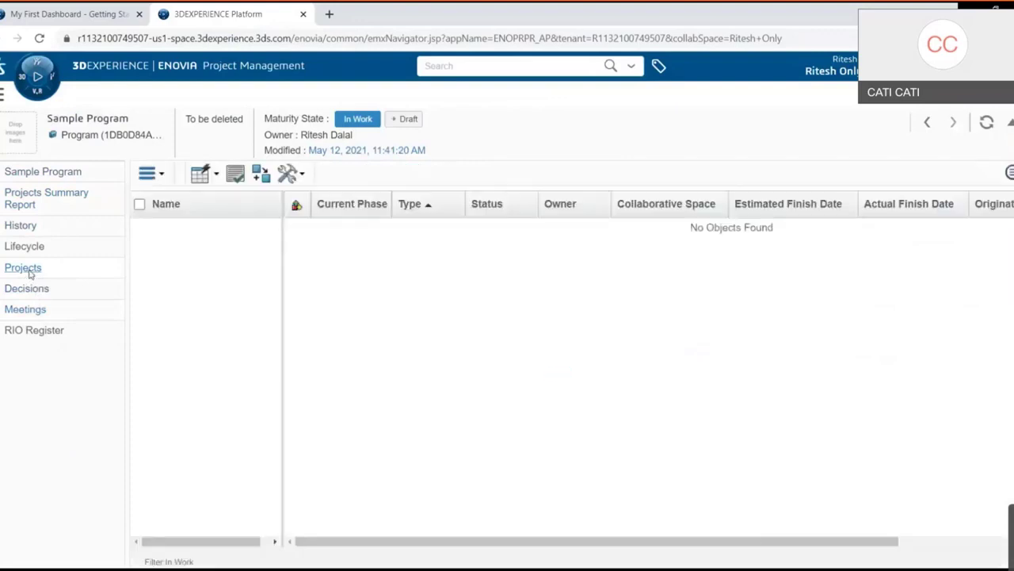
{"action": "left_click", "coordinate": [24, 269]}
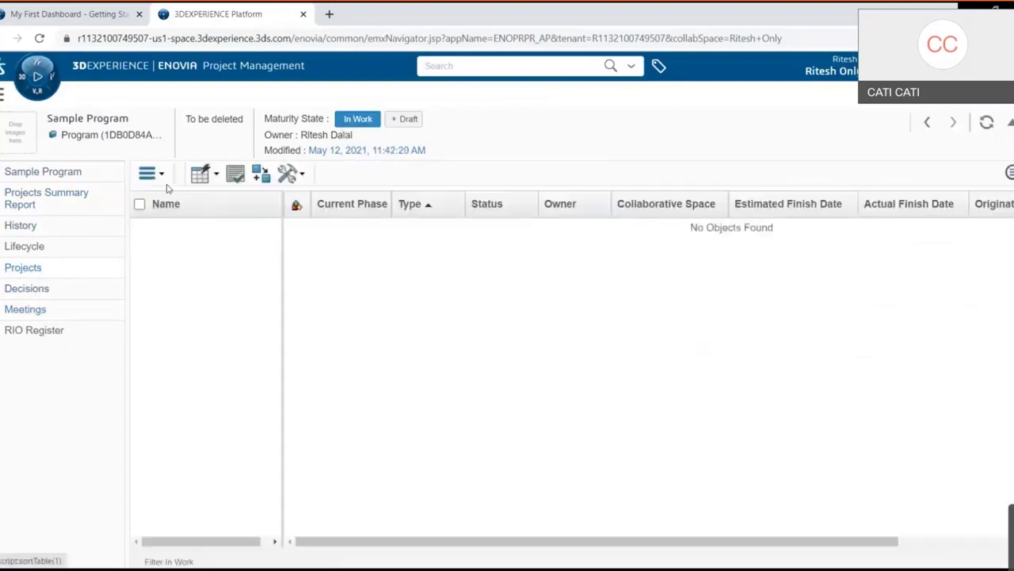
Start a new project in Sample Program named "Sample Project for Training" with the description "test to be deleted"
{"action": "left_click", "coordinate": [159, 176]}
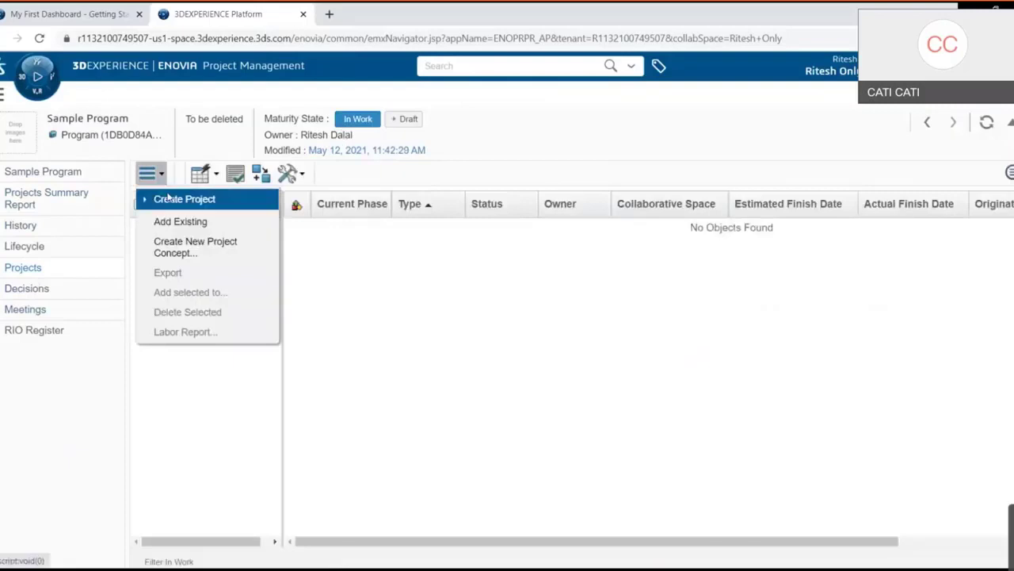
{"action": "left_click", "coordinate": [168, 199]}
{"action": "left_click", "coordinate": [182, 217]}
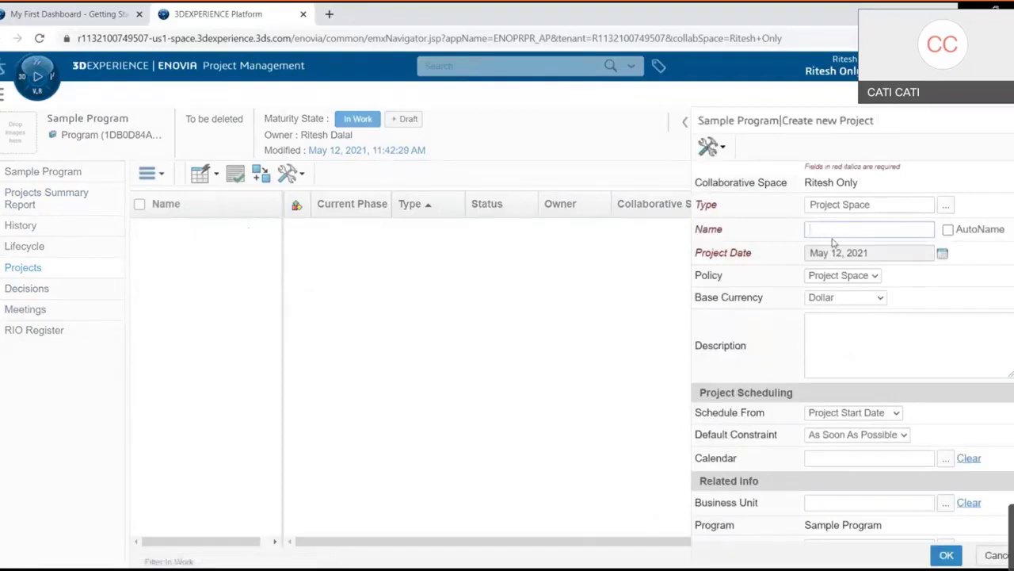
{"action": "type", "text": "Sample Project for"}
{"action": "type", "text": "Training"}
{"action": "left_click", "coordinate": [864, 339]}
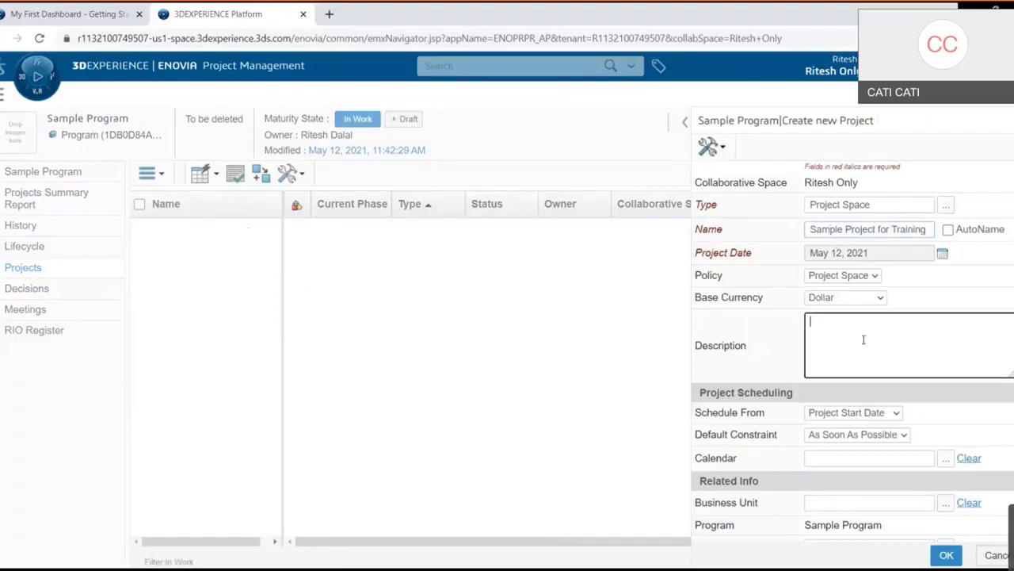
{"action": "type", "text": "test to be deleted"}
{"action": "scroll", "coordinate": [871, 347], "scroll_direction": "down", "scroll_amount": 1}
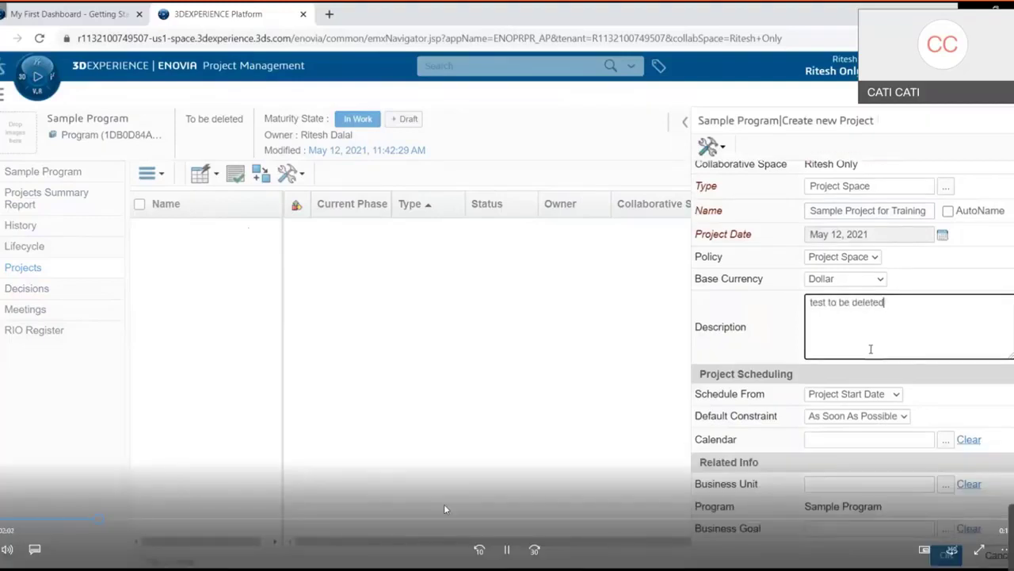
{"action": "left_click", "coordinate": [508, 549]}
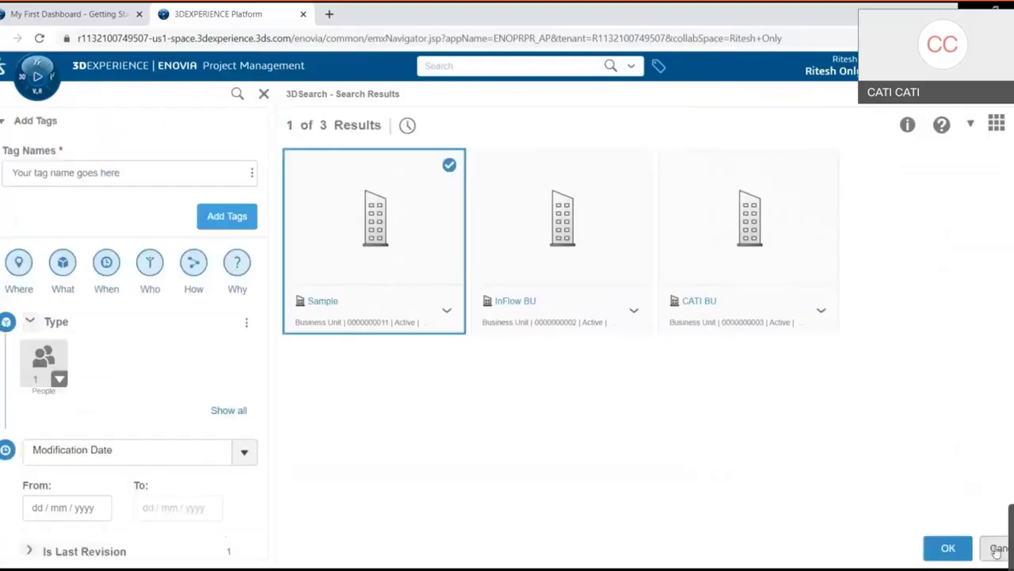
Assign the Sample business unit to the new project and create it without a business goal
{"action": "left_click", "coordinate": [950, 548]}
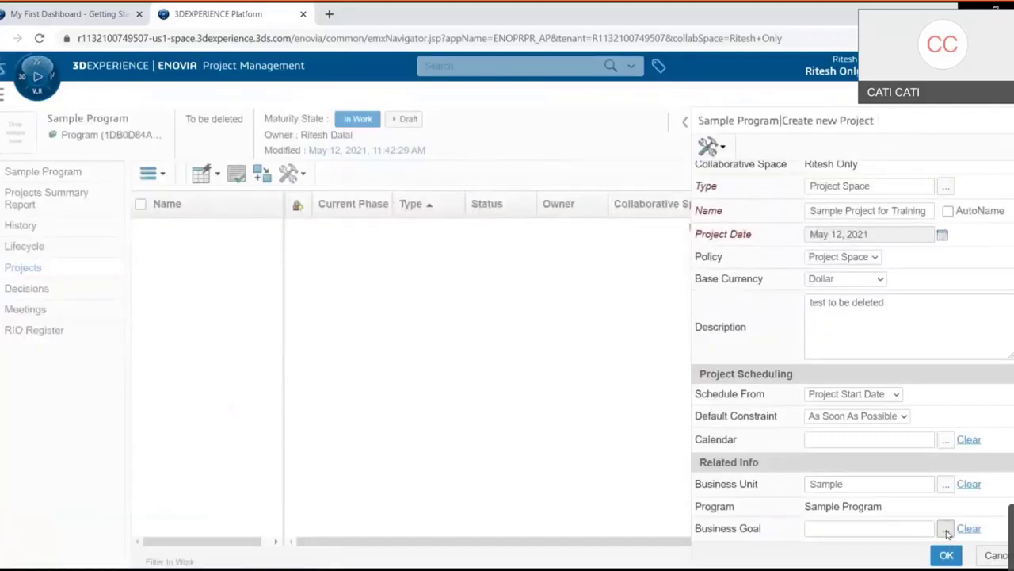
{"action": "left_click", "coordinate": [947, 529]}
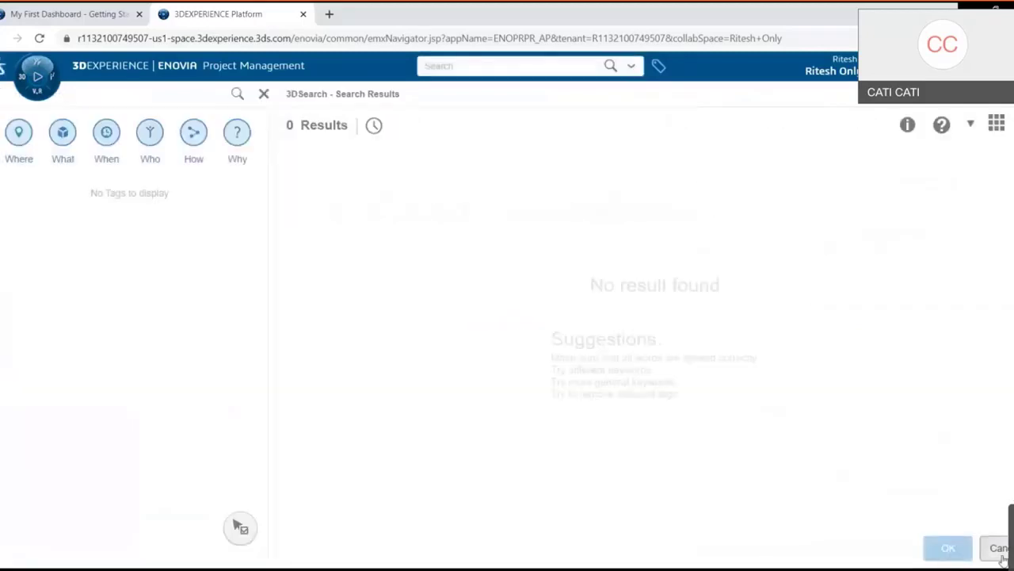
{"action": "left_click", "coordinate": [1000, 553]}
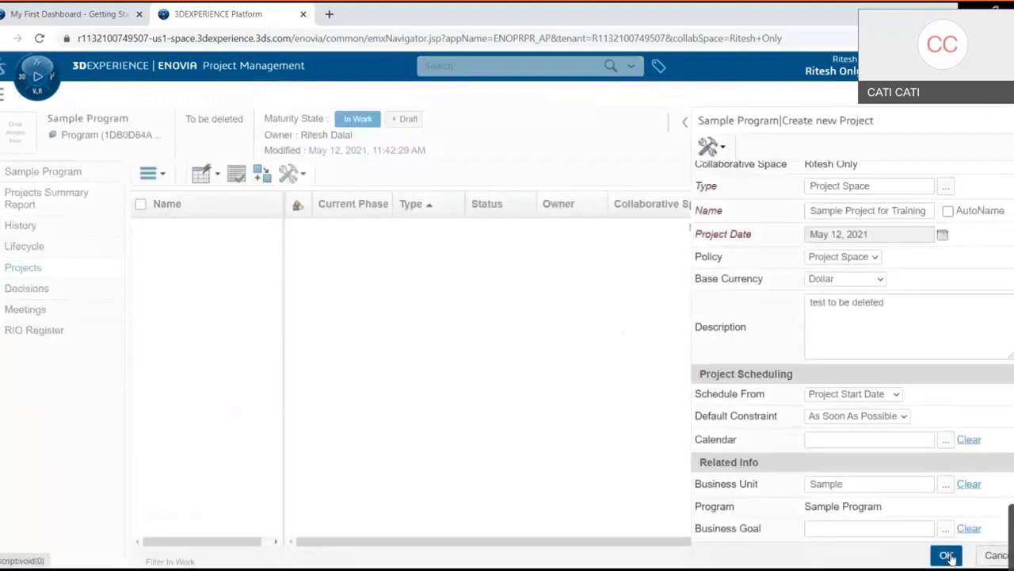
{"action": "left_click", "coordinate": [947, 555]}
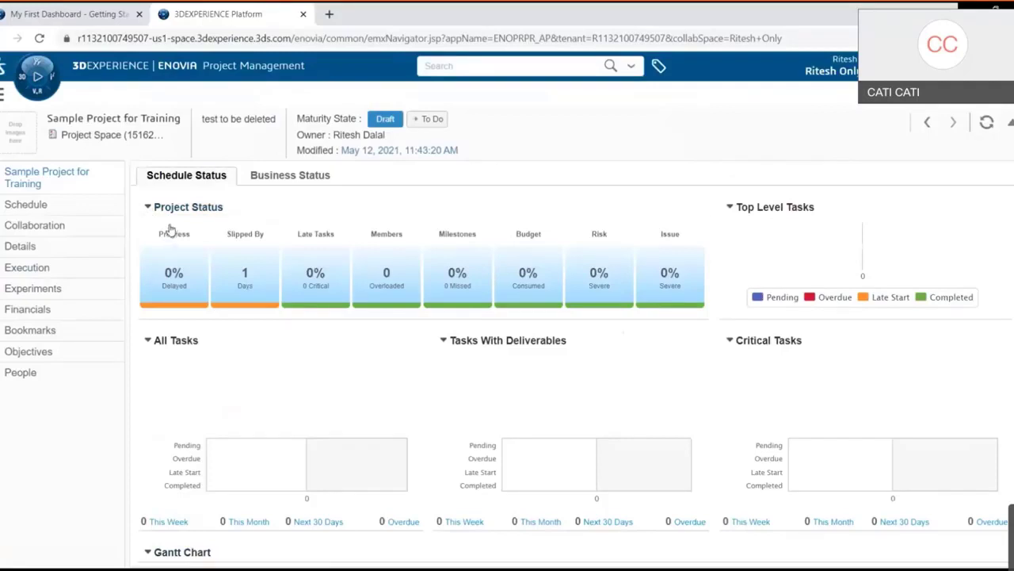
Open the new project's schedule and select the Sample Project for Training row in the structured view
{"action": "left_click", "coordinate": [13, 206]}
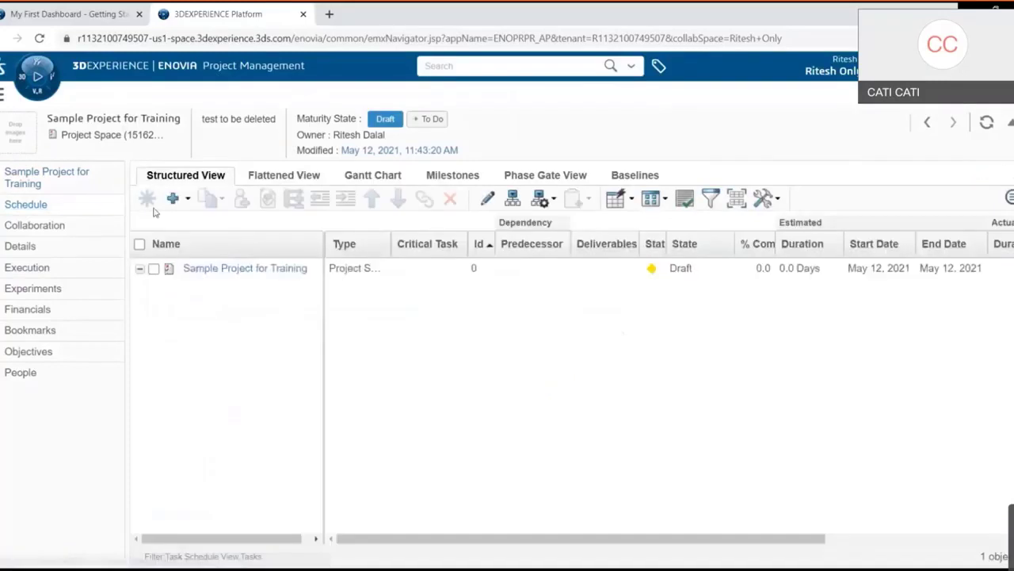
{"action": "left_click", "coordinate": [154, 269]}
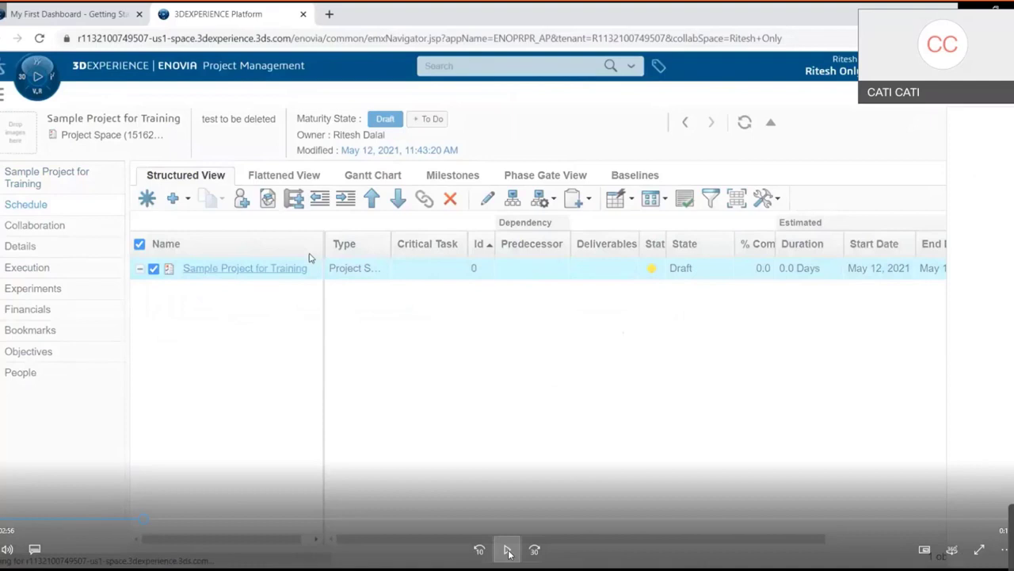
{"action": "left_click", "coordinate": [508, 550]}
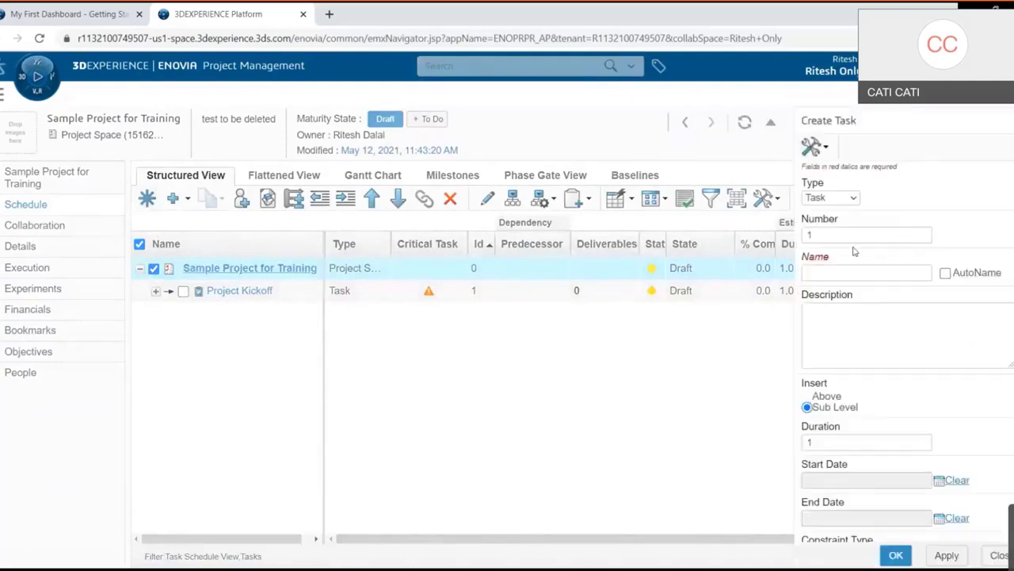
Name the new task "Design the Model" and enter "to be deleted" as its description
{"action": "left_click", "coordinate": [849, 270]}
{"action": "type", "text": "Design the Model"}
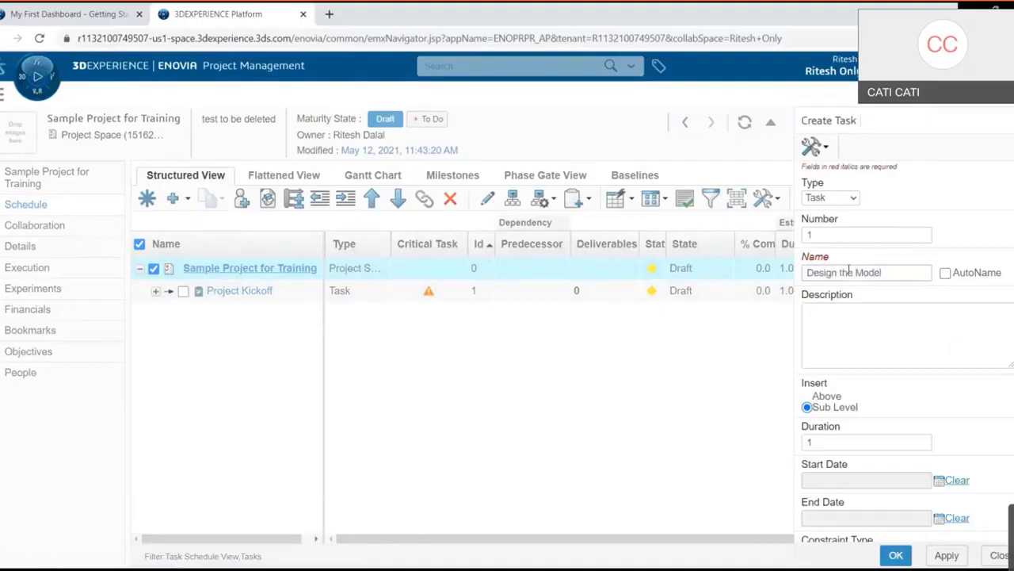
{"action": "key", "text": "Tab"}
{"action": "key", "text": "Tab"}
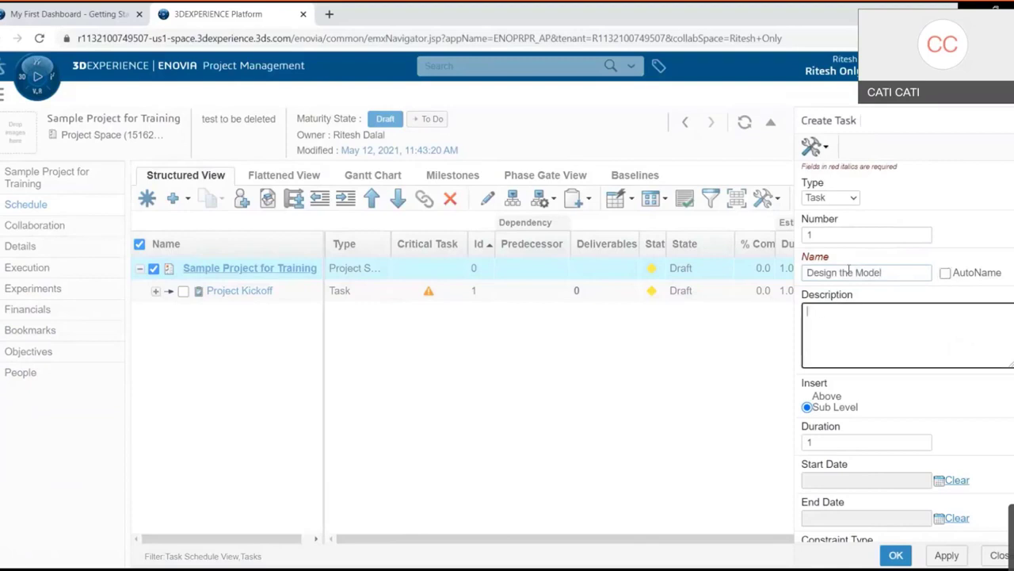
{"action": "type", "text": "to be deleted"}
{"action": "key", "text": "Tab"}
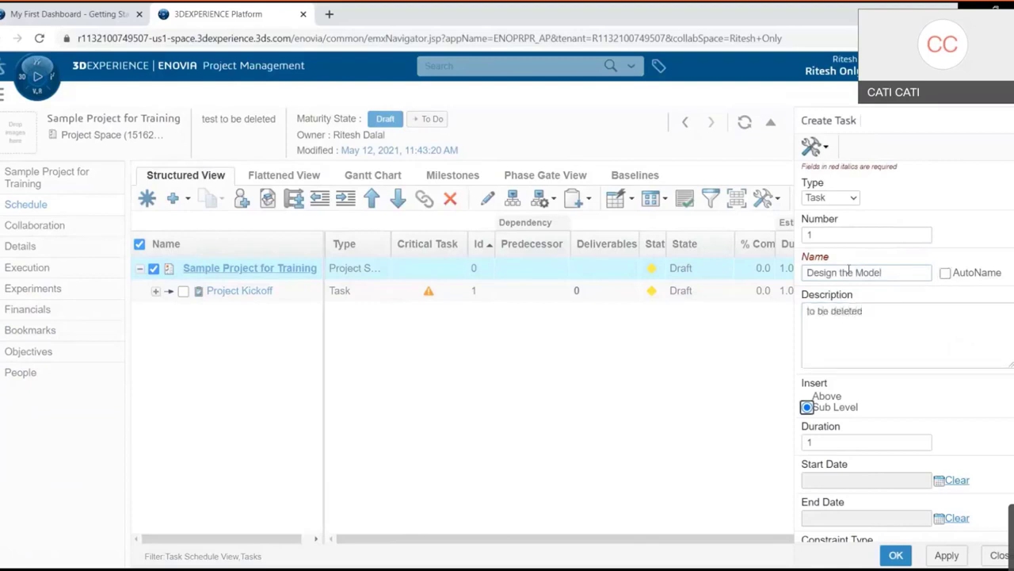
Set the new task's duration to 10
{"action": "scroll", "coordinate": [850, 270], "scroll_direction": "down", "scroll_amount": 2}
{"action": "left_click", "coordinate": [825, 304]}
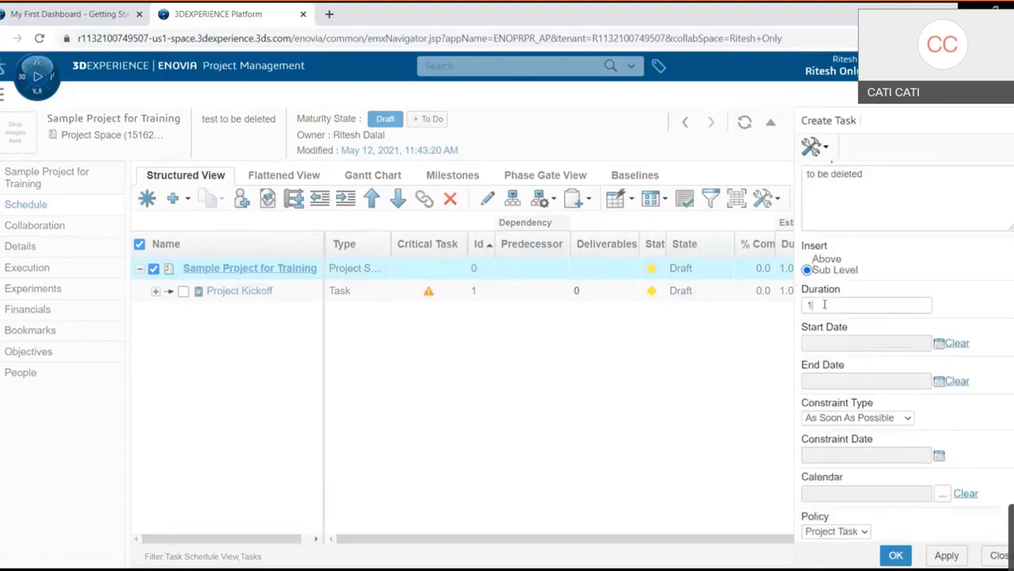
{"action": "key", "text": "Down"}
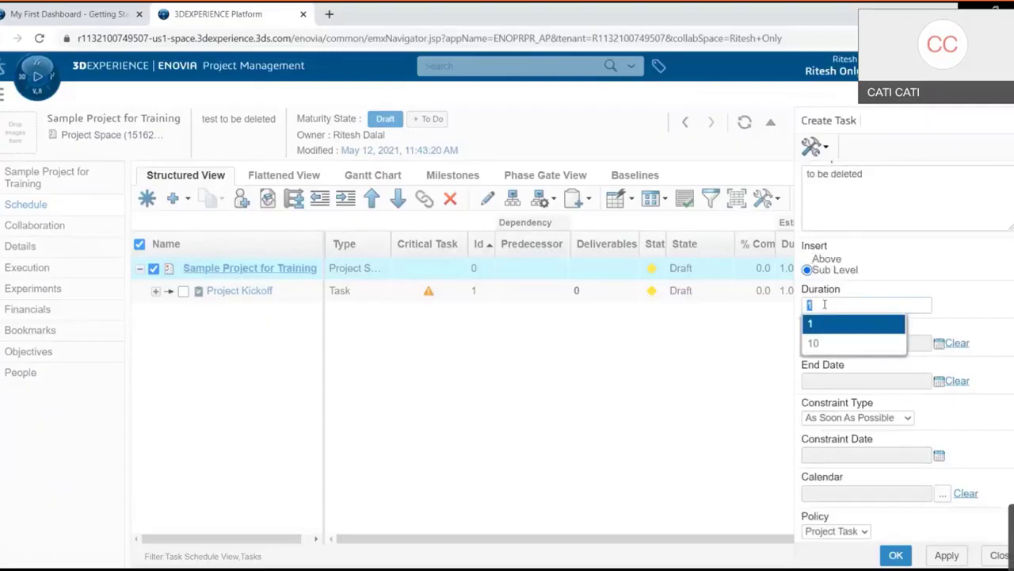
{"action": "type", "text": "5"}
{"action": "type", "text": "10"}
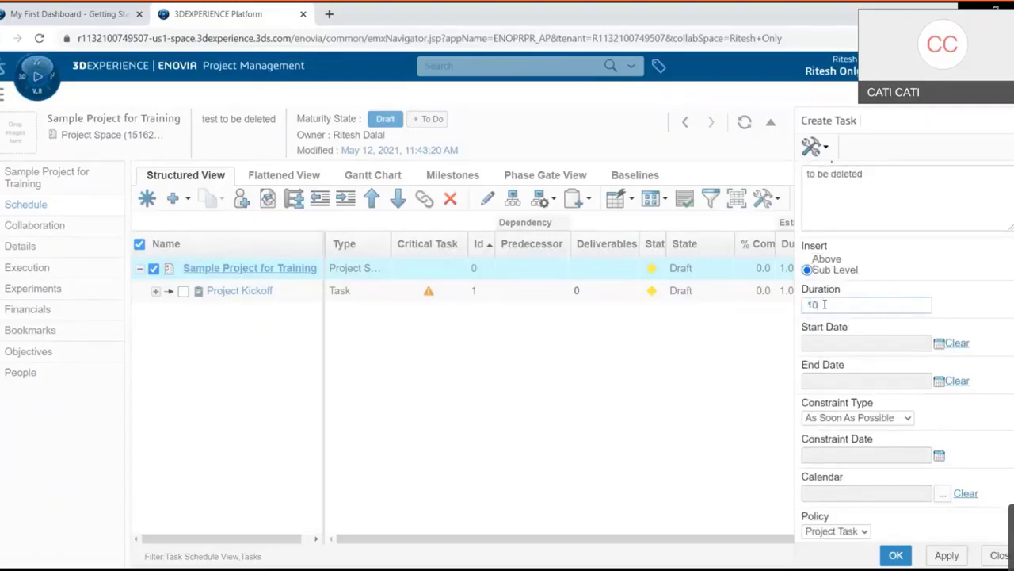
Set the task's start date to May 13, 2021 and its end date to May 26, 2021
{"action": "left_click", "coordinate": [938, 343]}
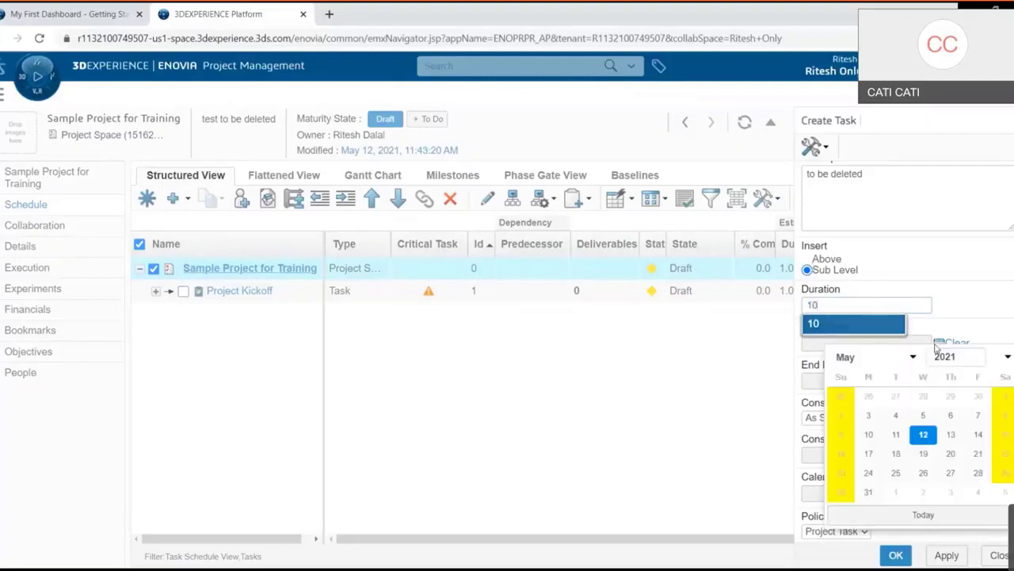
{"action": "left_click", "coordinate": [947, 434]}
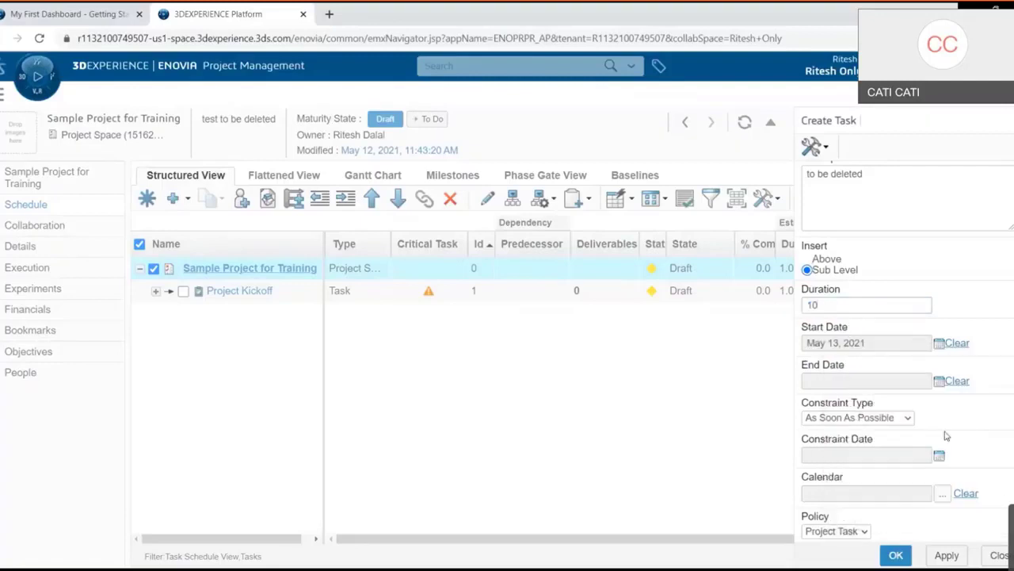
{"action": "left_click", "coordinate": [939, 380]}
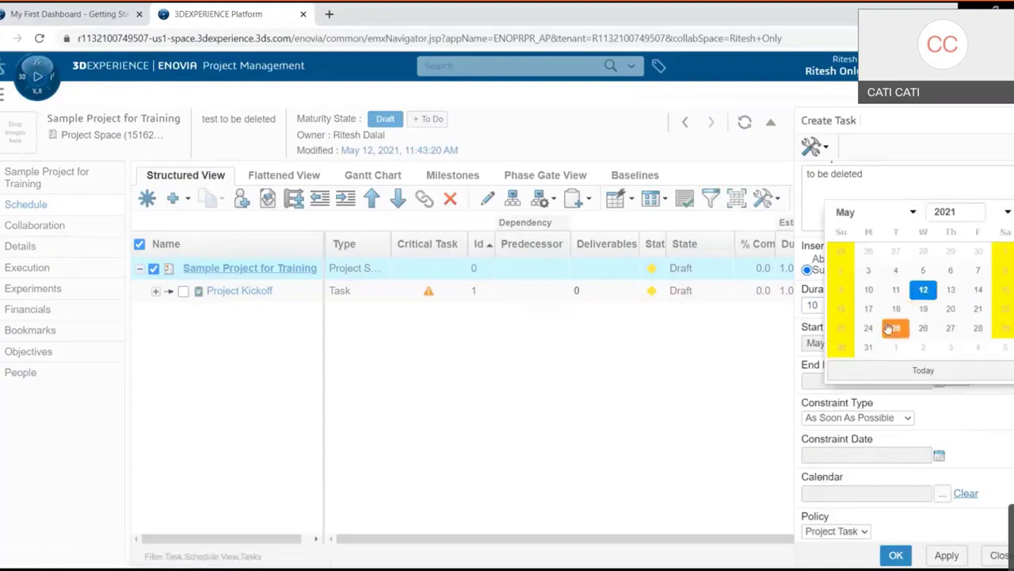
{"action": "left_click", "coordinate": [923, 328]}
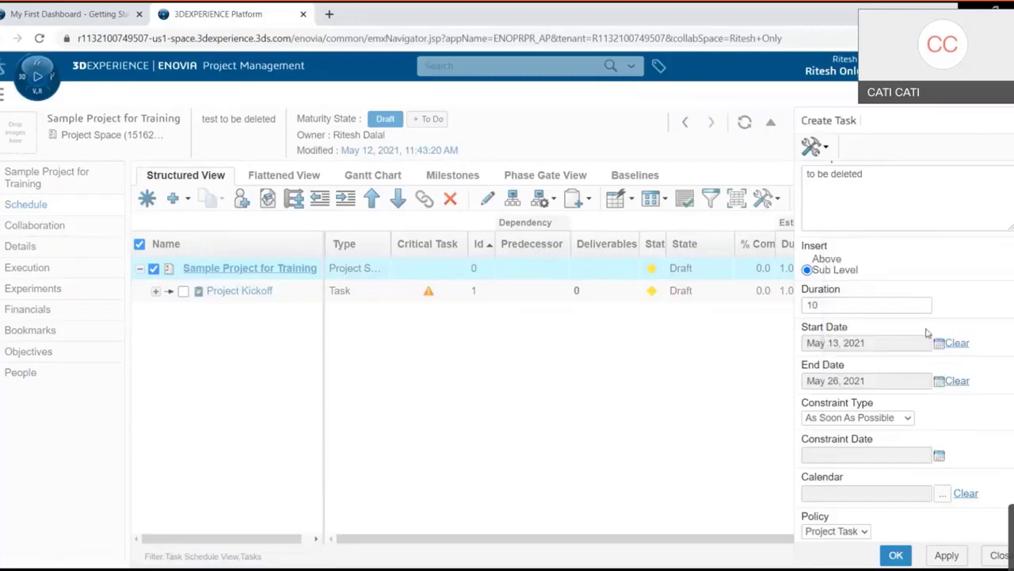
Set the new task's requirement to Mandatory
{"action": "scroll", "coordinate": [915, 418], "scroll_direction": "down", "scroll_amount": 1}
{"action": "scroll", "coordinate": [916, 418], "scroll_direction": "down", "scroll_amount": 3}
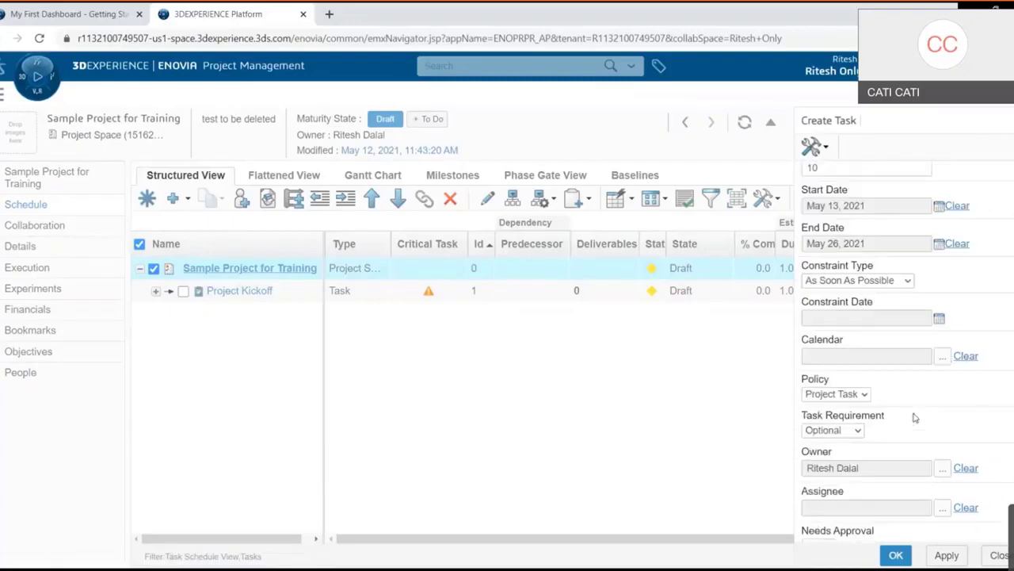
{"action": "left_click", "coordinate": [857, 417]}
{"action": "left_click", "coordinate": [856, 429]}
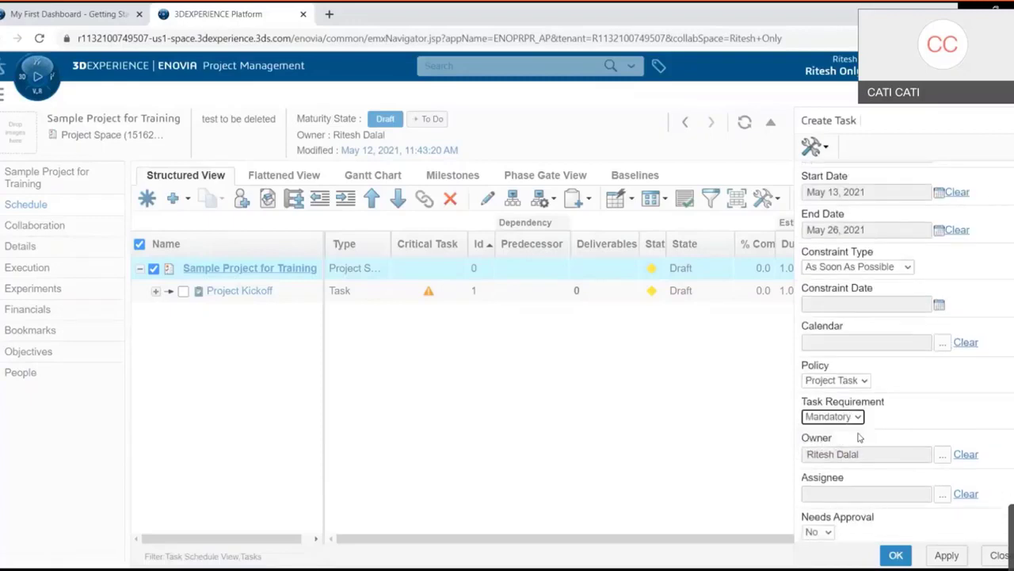
Assign the task to the same person who owns it and create the task
{"action": "left_click", "coordinate": [942, 492]}
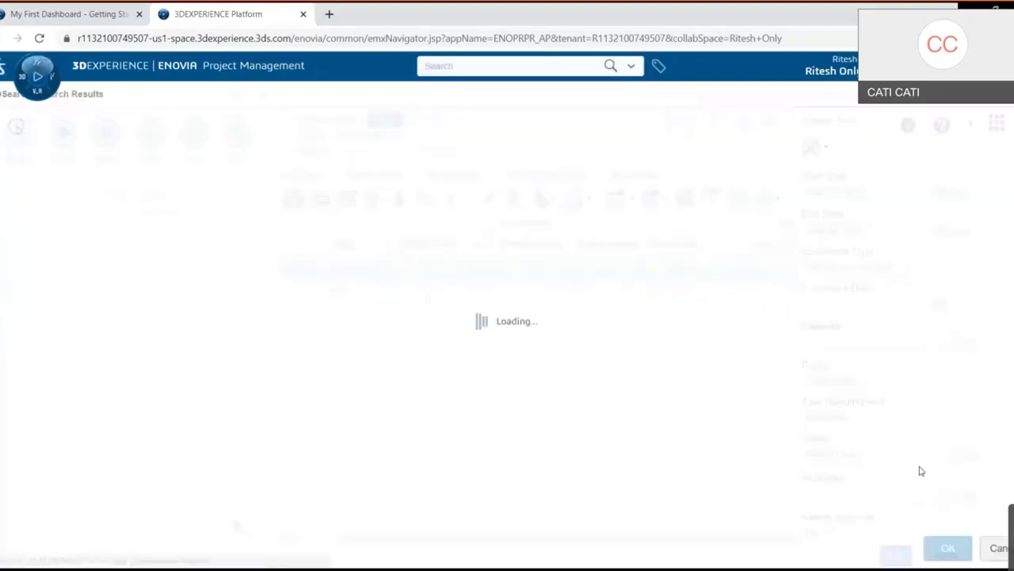
{"action": "left_click", "coordinate": [399, 211]}
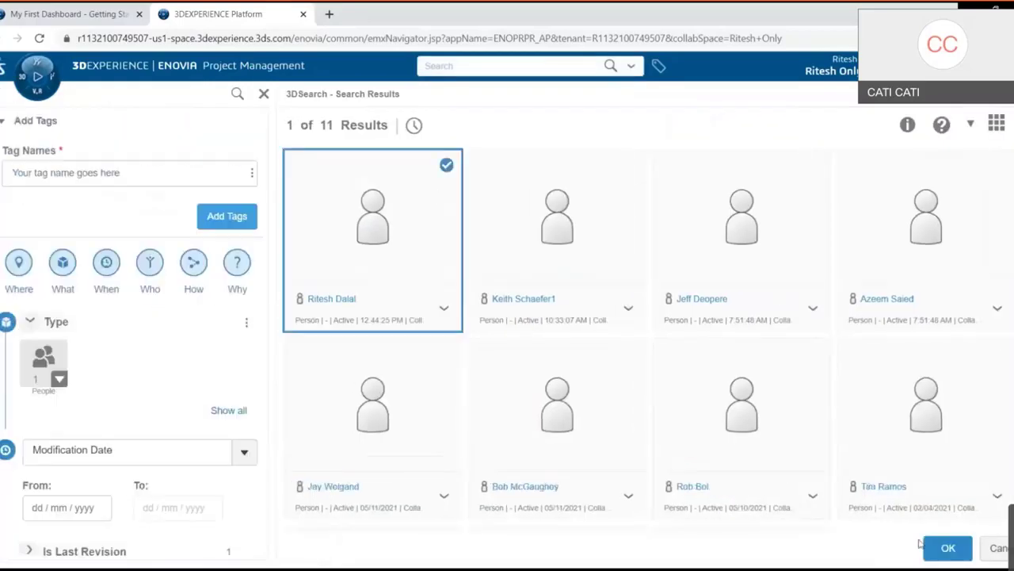
{"action": "left_click", "coordinate": [948, 547]}
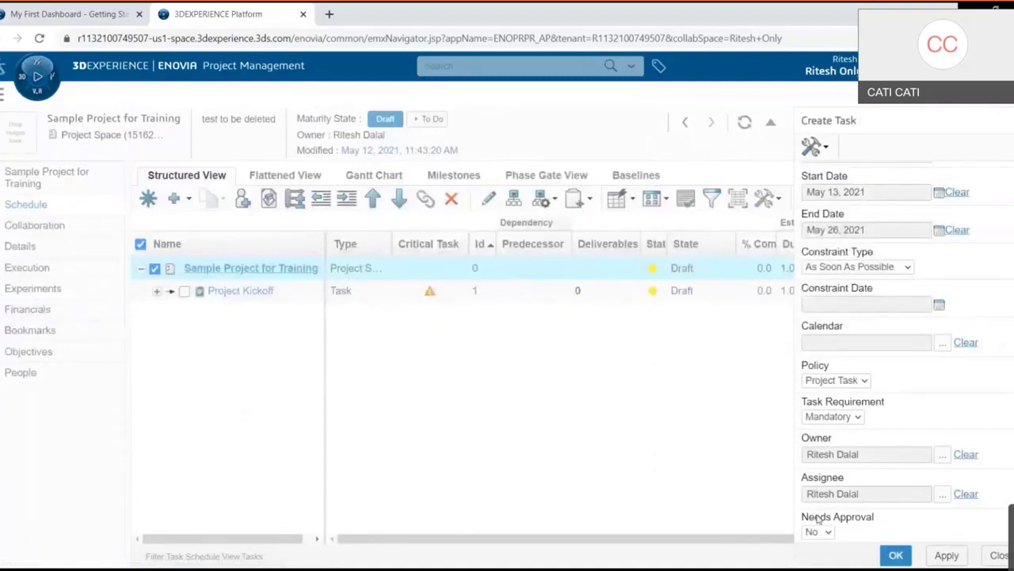
{"action": "left_click", "coordinate": [896, 554]}
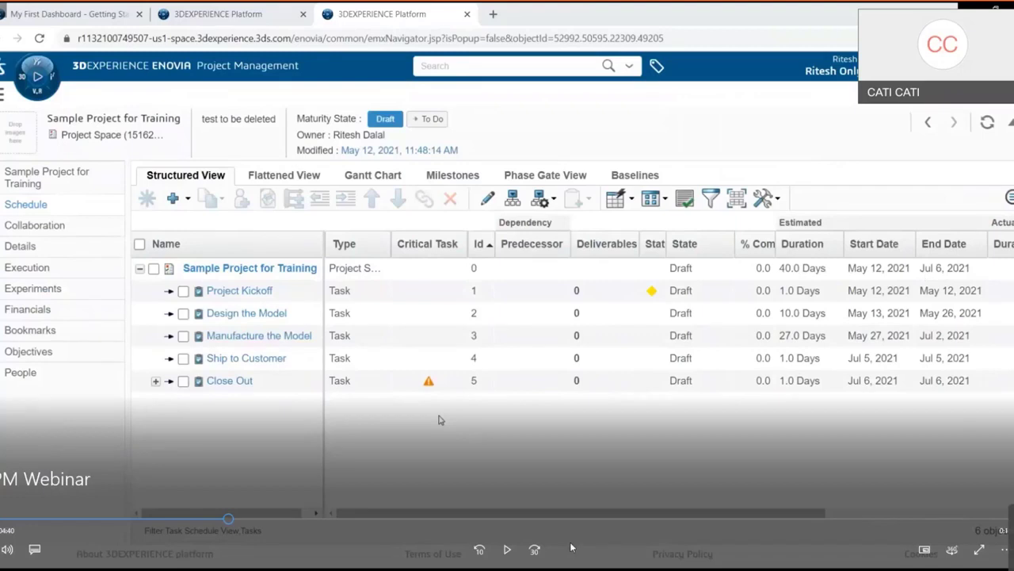
Review the task bars across the project's Gantt chart and return to the structured view of the schedule
{"action": "left_click", "coordinate": [507, 549]}
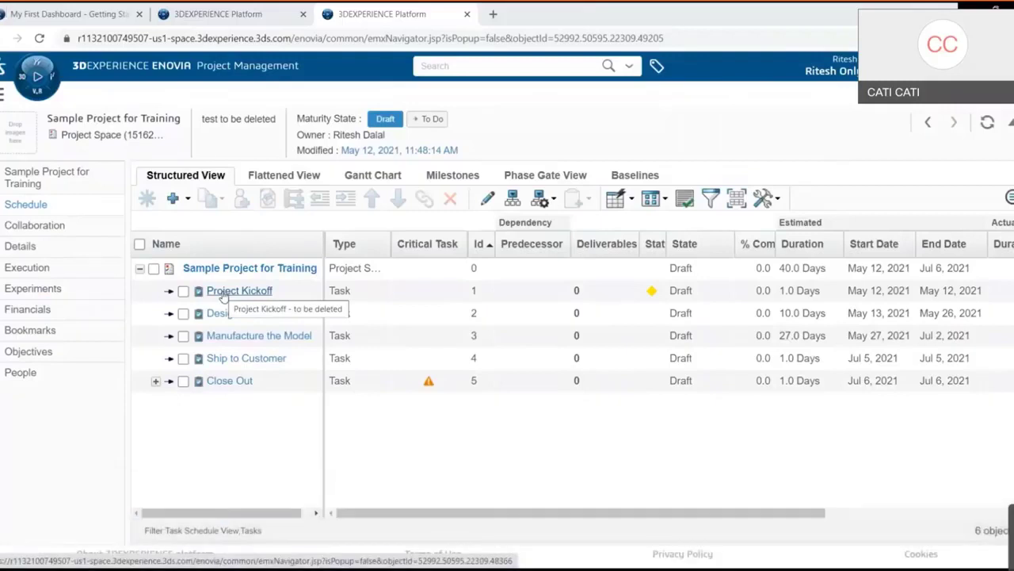
{"action": "mouse_move", "coordinate": [584, 471]}
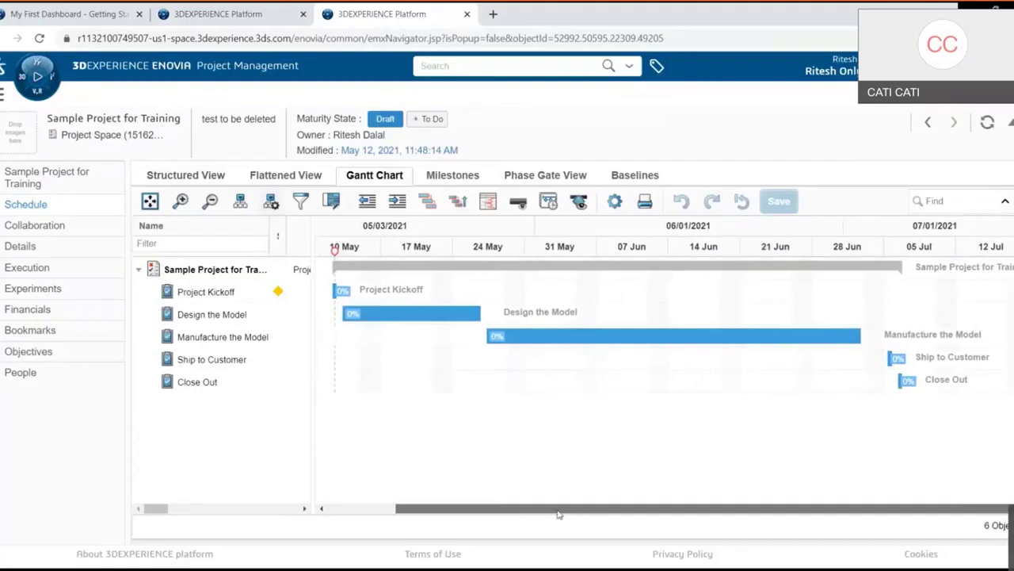
{"action": "left_click_drag", "start_coordinate": [529, 512], "coordinate": [458, 507]}
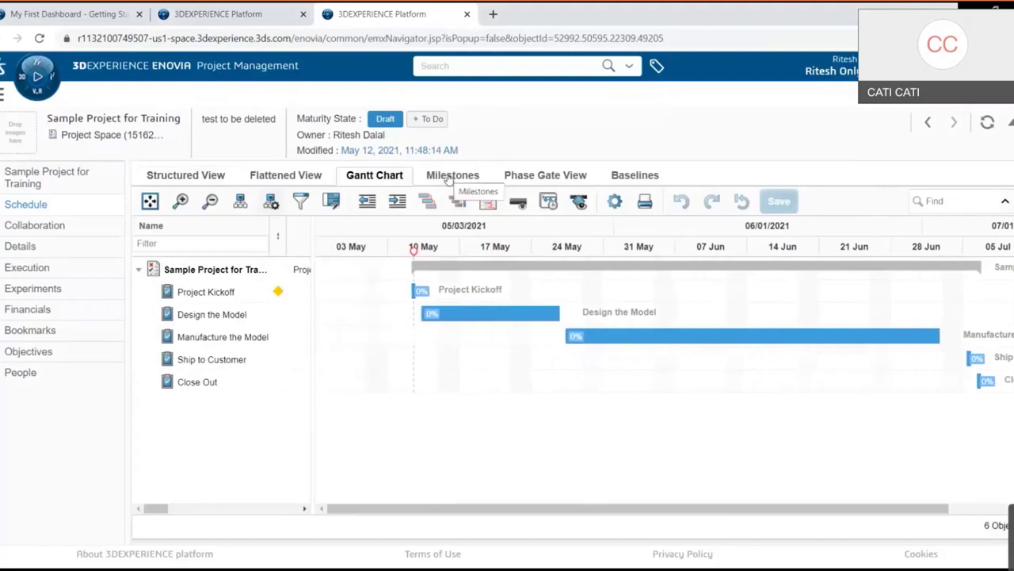
{"action": "left_click", "coordinate": [194, 175]}
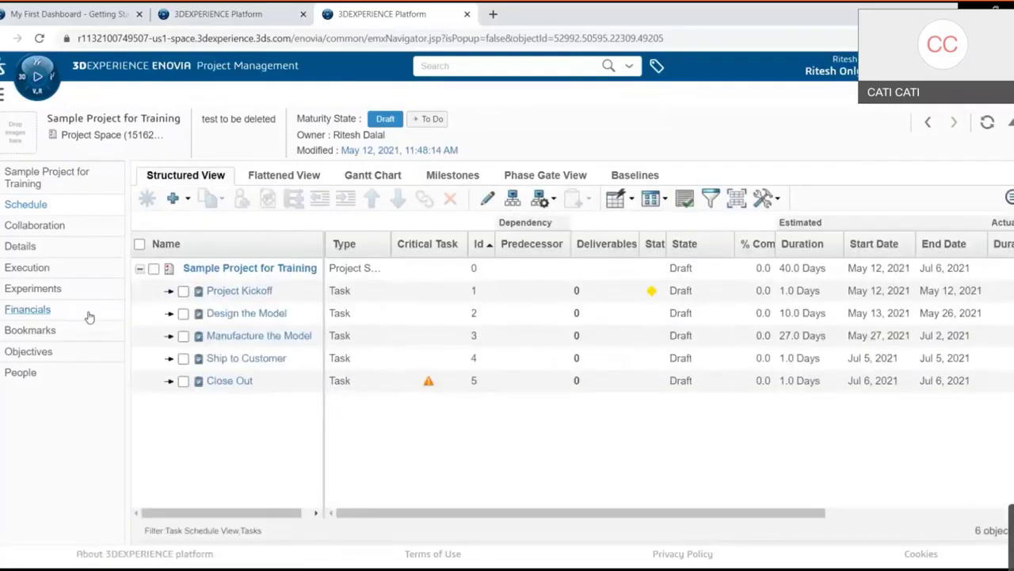
Start a new meeting under the project's collaboration section, named "Kickoff" with the subject "Project Kicking Off"
{"action": "left_click", "coordinate": [30, 225]}
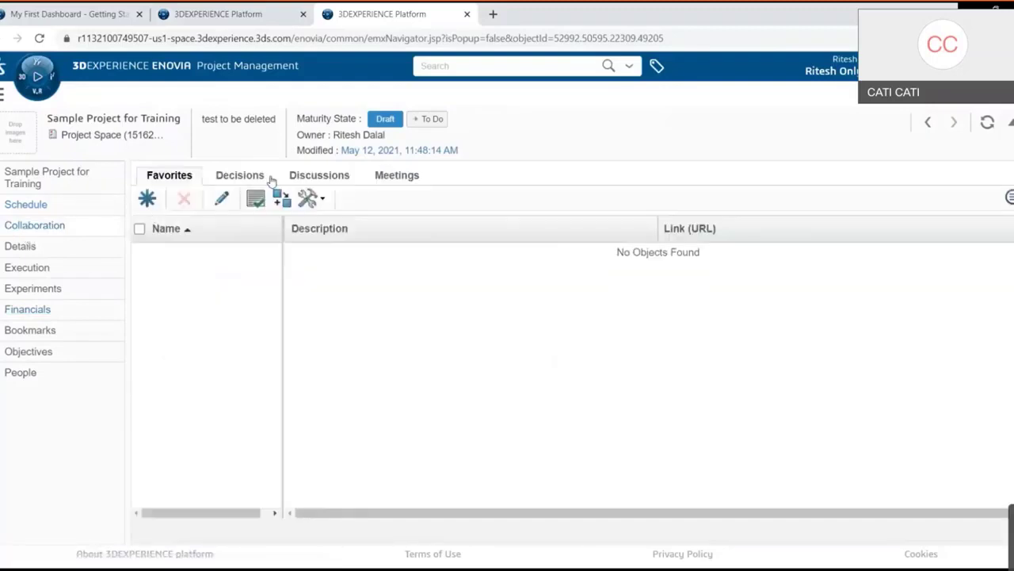
{"action": "left_click", "coordinate": [400, 177]}
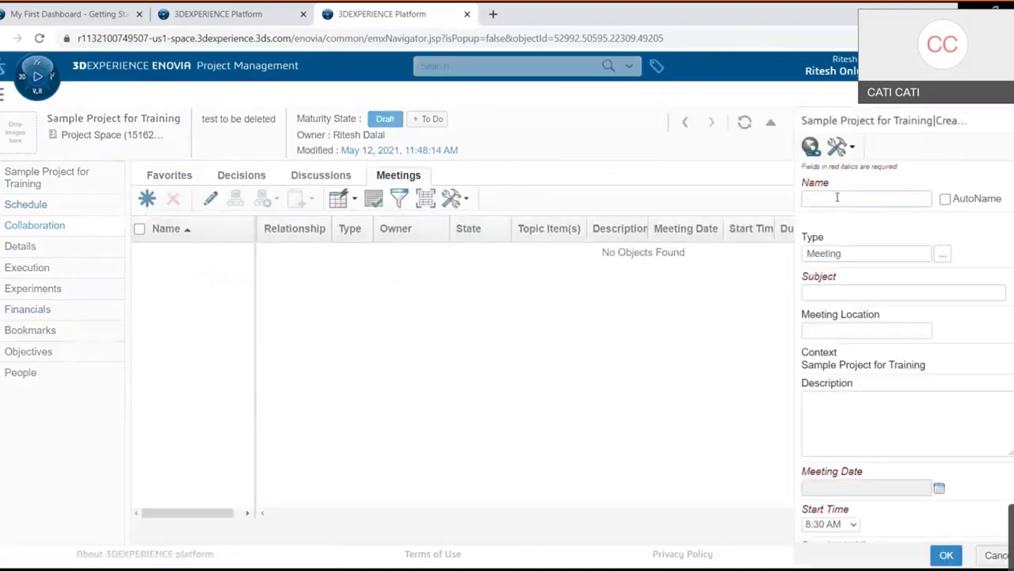
{"action": "left_click", "coordinate": [837, 198]}
{"action": "type", "text": "Kickoff"}
{"action": "key", "text": "Tab"}
{"action": "key", "text": "Tab"}
{"action": "type", "text": "Project Ko"}
{"action": "key", "text": "BackSpace"}
{"action": "type", "text": "ic"}
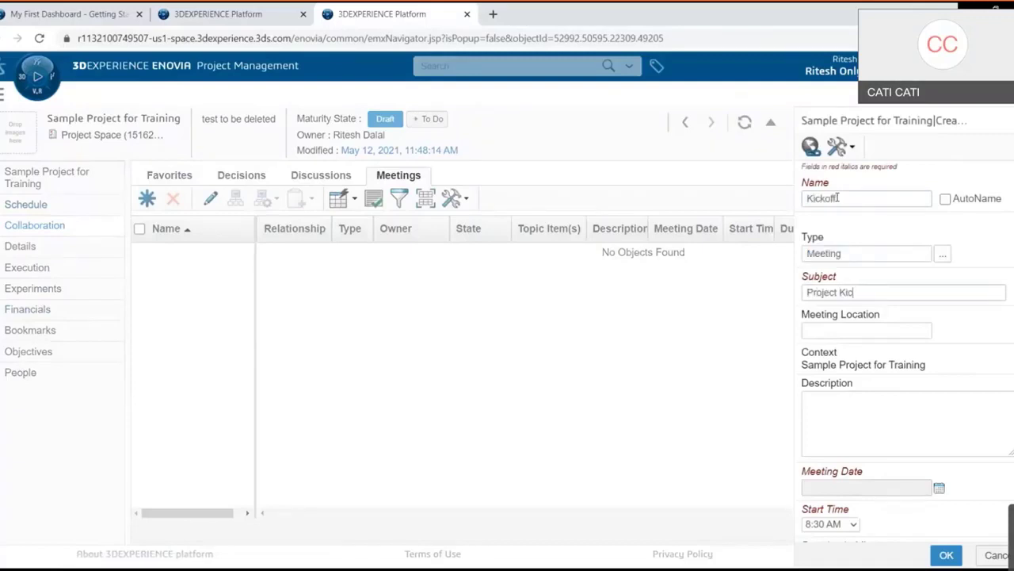
{"action": "type", "text": "king Off"}
{"action": "key", "text": "Tab"}
Set the Kickoff meeting's date to May 12, 2021 and its start time to 2:00 PM
{"action": "left_click", "coordinate": [939, 488]}
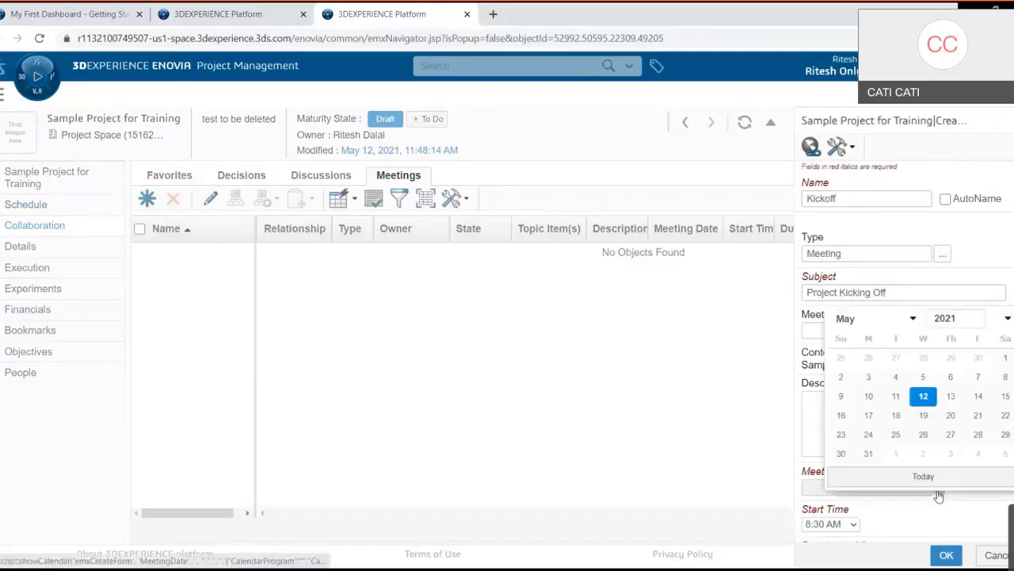
{"action": "left_click", "coordinate": [923, 397]}
{"action": "scroll", "coordinate": [922, 399], "scroll_direction": "down", "scroll_amount": 2}
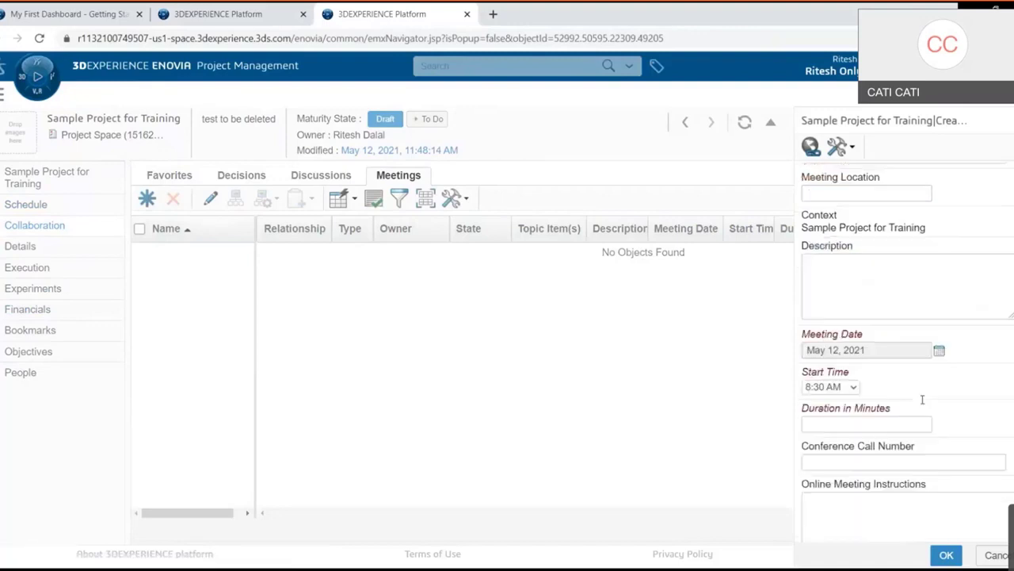
{"action": "scroll", "coordinate": [888, 405], "scroll_direction": "down", "scroll_amount": 2}
{"action": "left_click", "coordinate": [854, 318]}
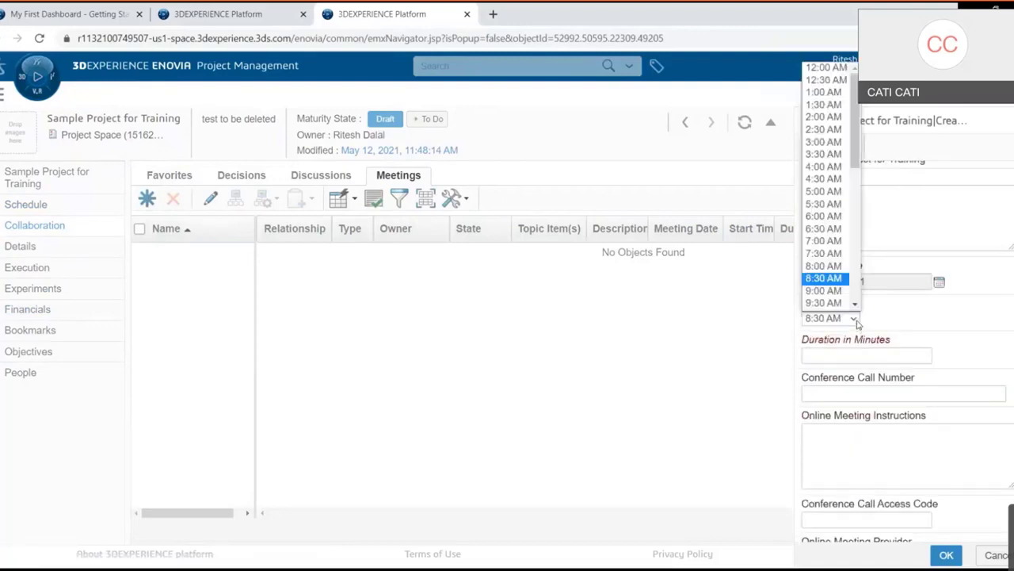
{"action": "scroll", "coordinate": [827, 279], "scroll_direction": "down", "scroll_amount": 9}
{"action": "scroll", "coordinate": [826, 279], "scroll_direction": "up", "scroll_amount": 4}
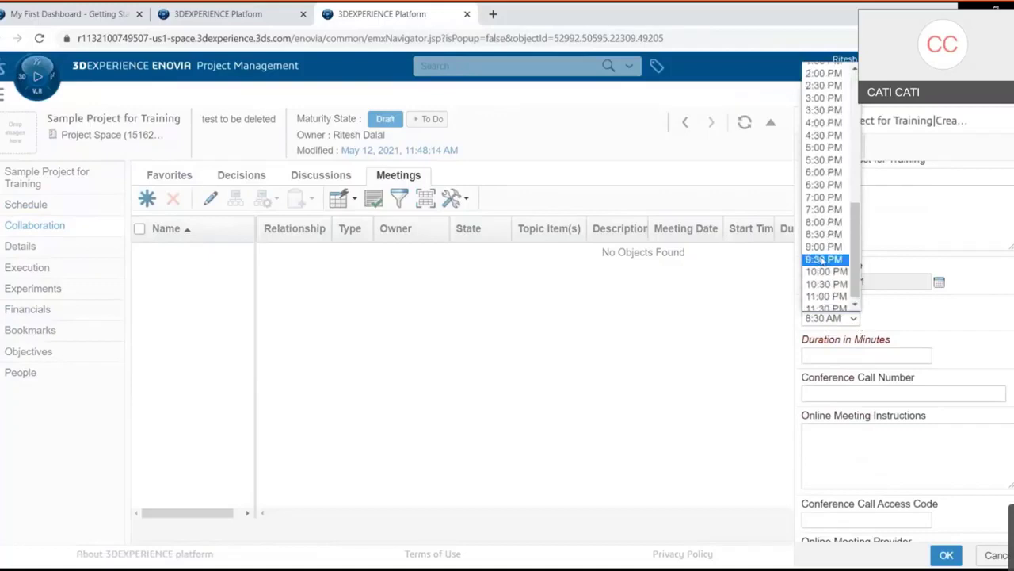
{"action": "left_click", "coordinate": [825, 209]}
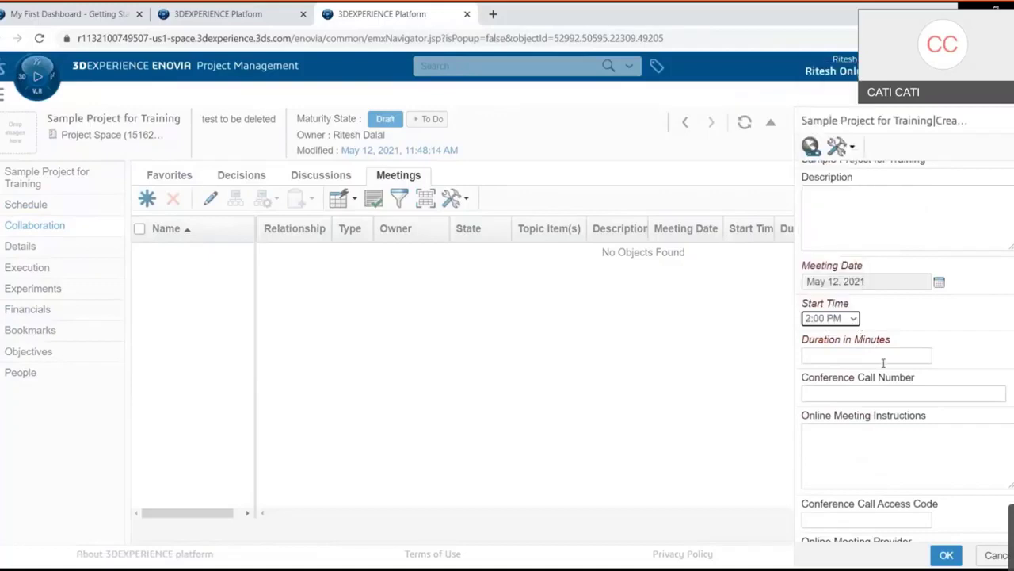
Set the Kickoff meeting's duration to 60 minutes and create the meeting
{"action": "left_click", "coordinate": [881, 357]}
{"action": "type", "text": "60"}
{"action": "scroll", "coordinate": [904, 443], "scroll_direction": "down", "scroll_amount": 1}
{"action": "left_click", "coordinate": [949, 558]}
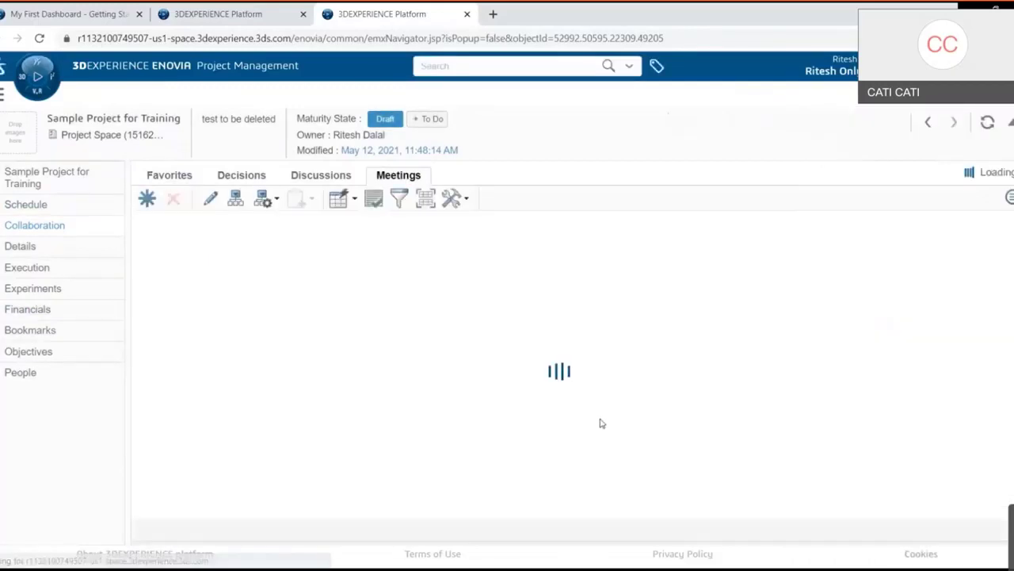
Start a second project meeting named "Reviewing" with the subject "Draft Meeting"
{"action": "left_click", "coordinate": [147, 198]}
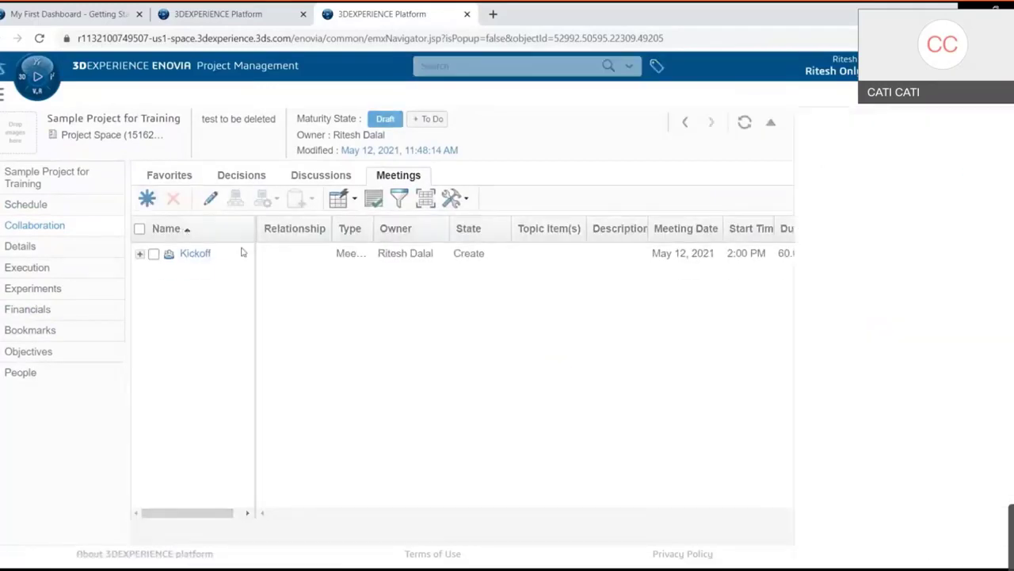
{"action": "left_click", "coordinate": [828, 200]}
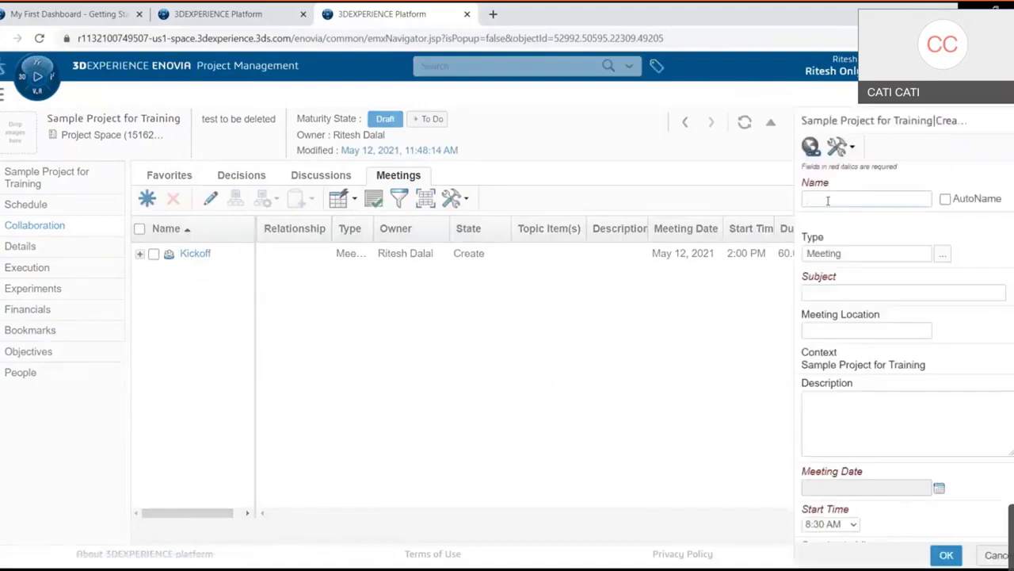
{"action": "type", "text": "Reviewing"}
{"action": "key", "text": "Tab"}
{"action": "key", "text": "Tab"}
{"action": "key", "text": "Tab"}
{"action": "type", "text": "Draft Meeting"}
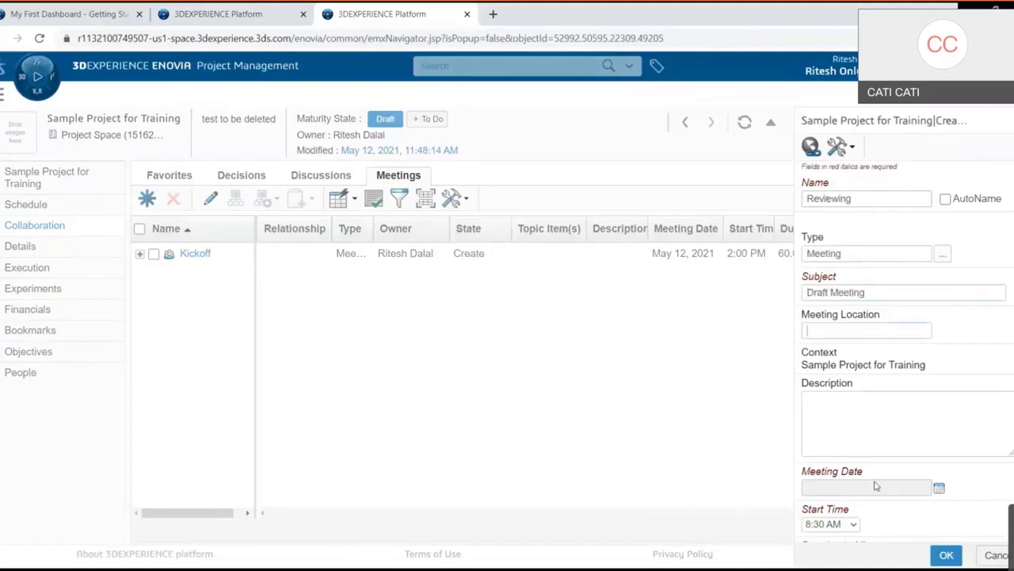
Set the Reviewing meeting's date to May 13, 2021 and its start time to 8:00 AM
{"action": "left_click", "coordinate": [939, 489]}
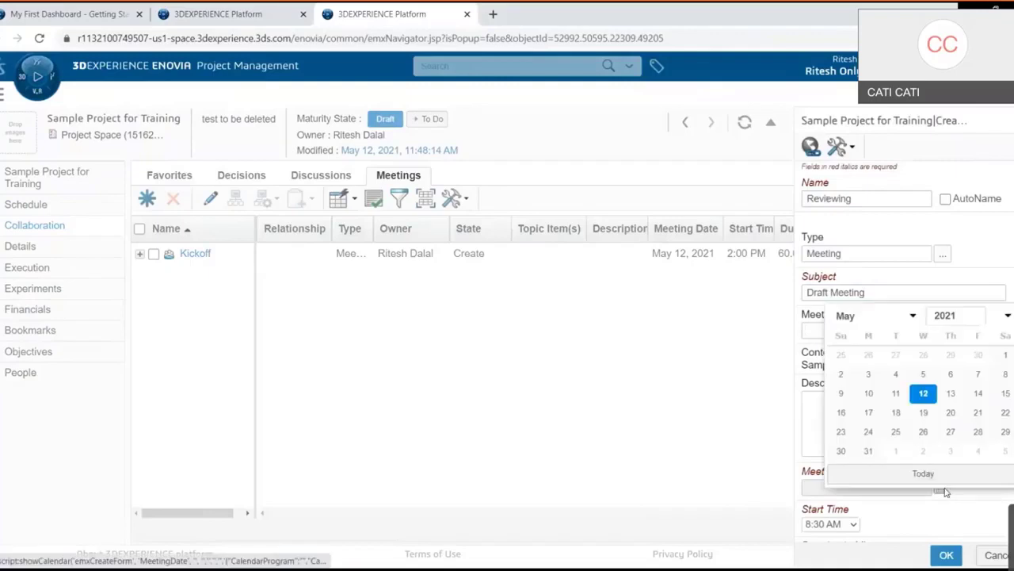
{"action": "left_click", "coordinate": [950, 393]}
{"action": "scroll", "coordinate": [949, 395], "scroll_direction": "down", "scroll_amount": 1}
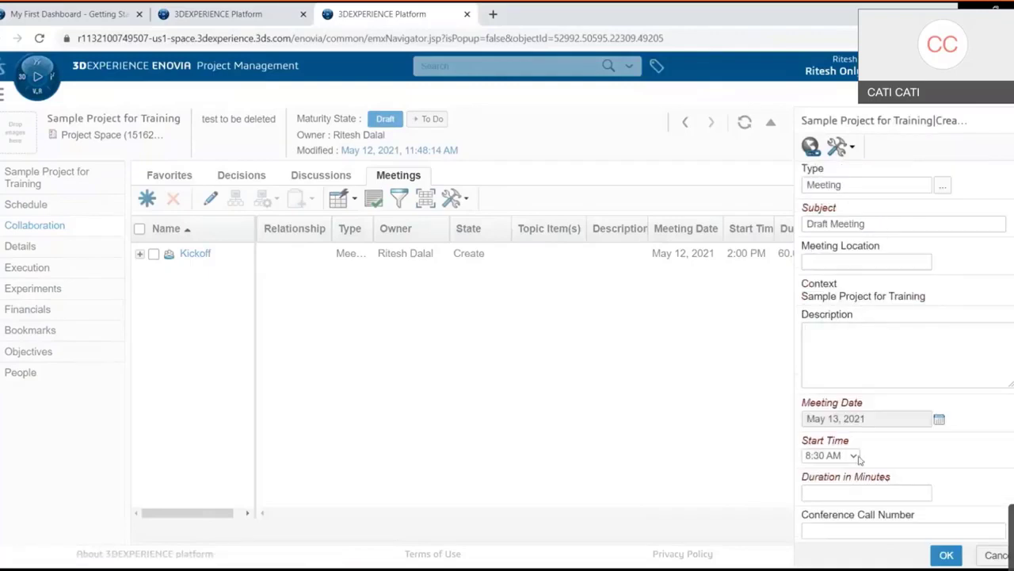
{"action": "left_click", "coordinate": [831, 455]}
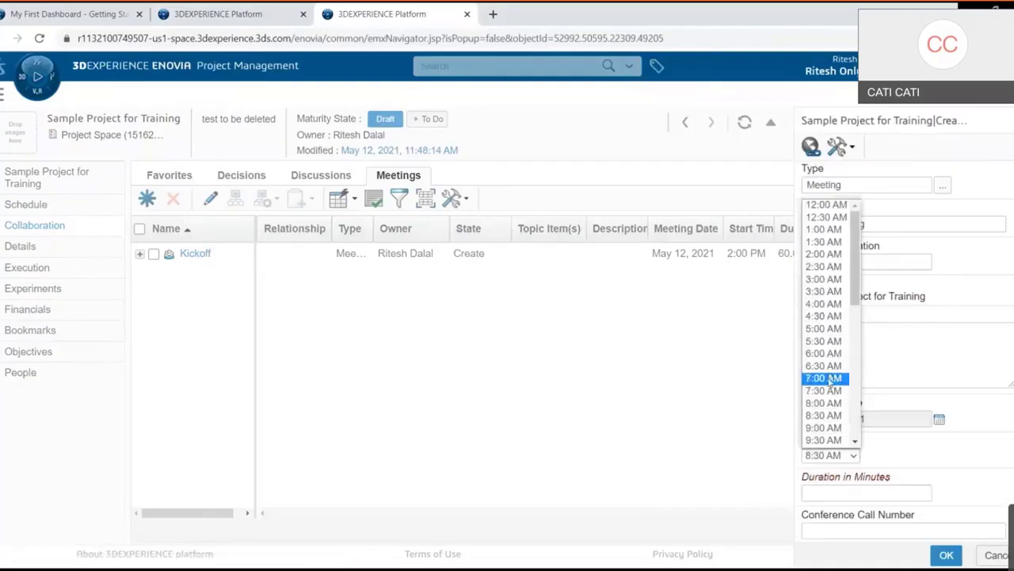
{"action": "left_click", "coordinate": [836, 405]}
Set the Reviewing meeting's duration to 120 minutes and create the meeting
{"action": "left_click", "coordinate": [889, 489]}
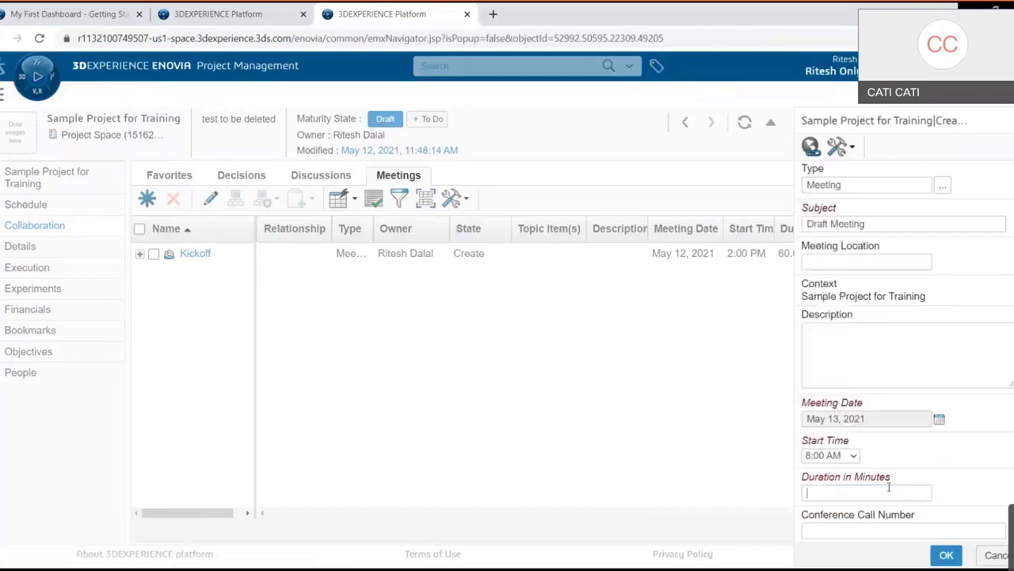
{"action": "type", "text": "120"}
{"action": "scroll", "coordinate": [888, 487], "scroll_direction": "down", "scroll_amount": 3}
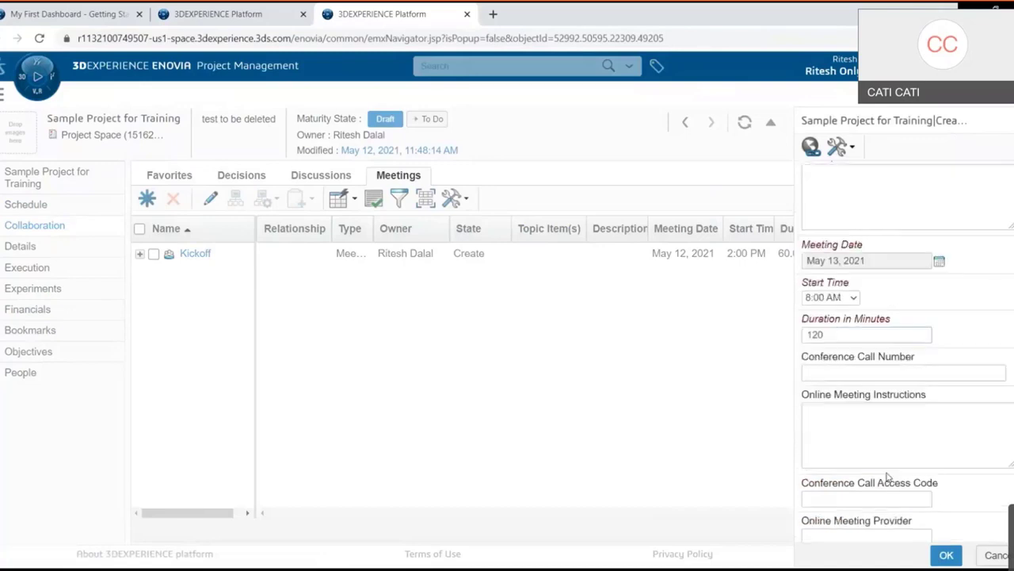
{"action": "left_click", "coordinate": [946, 555]}
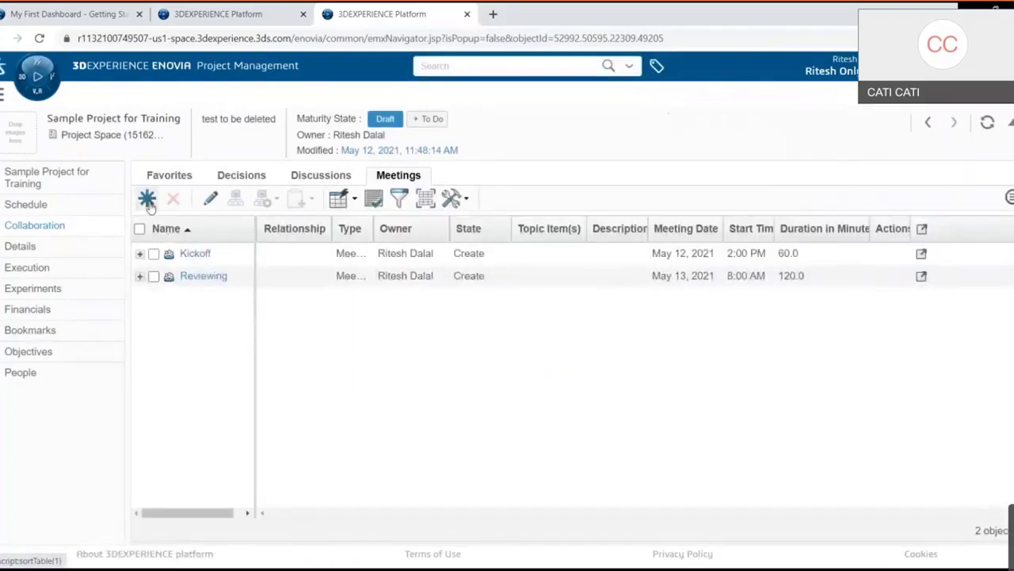
Start a third project meeting named "Approval" with the subject "Manufactured Approval"
{"action": "left_click", "coordinate": [147, 198]}
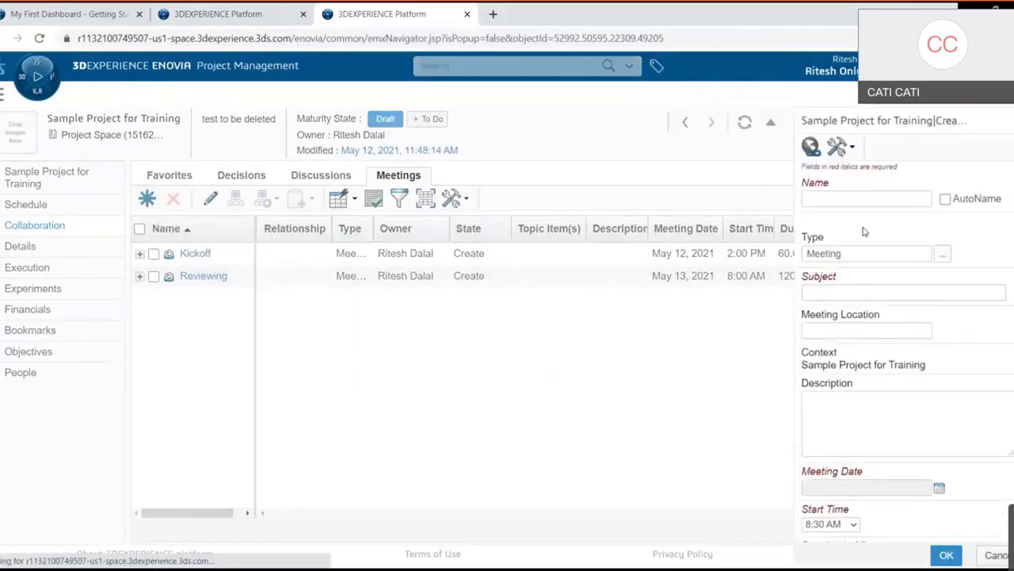
{"action": "left_click", "coordinate": [843, 199]}
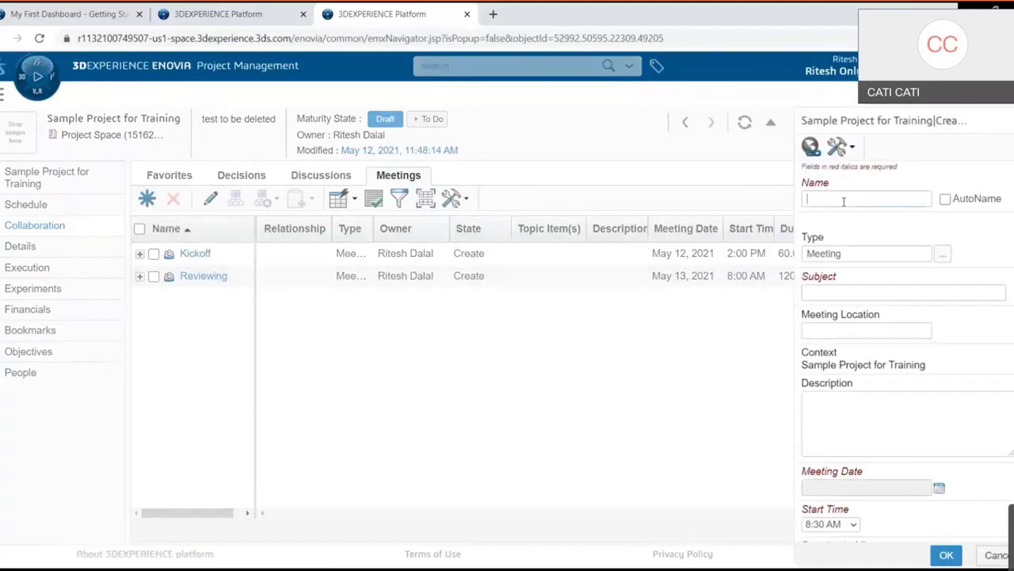
{"action": "type", "text": "Approval"}
{"action": "key", "text": "Tab"}
{"action": "key", "text": "Tab"}
{"action": "key", "text": "Tab"}
{"action": "type", "text": "Manufactur"}
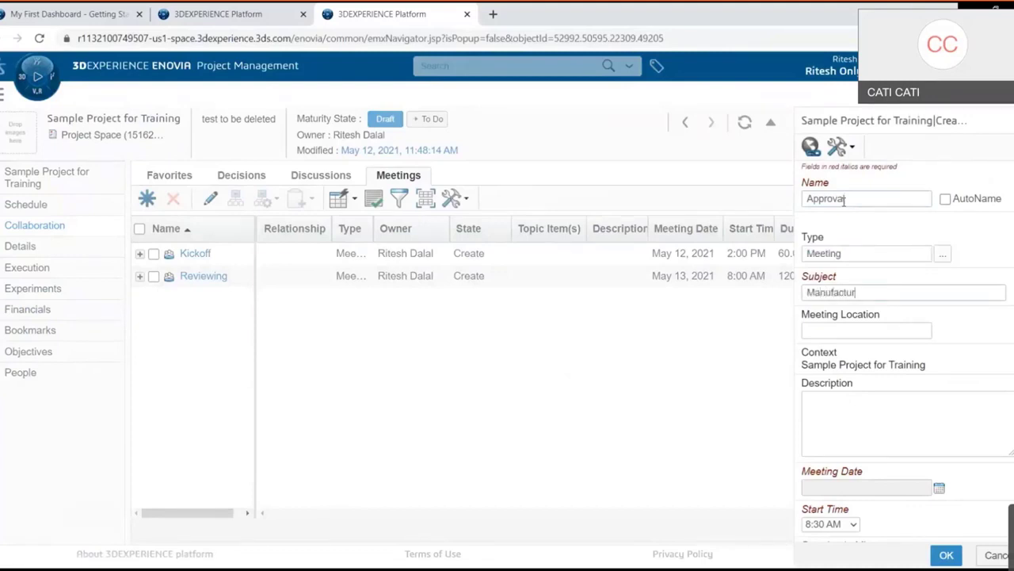
{"action": "type", "text": "ed Approval"}
Set the Approval meeting's date to July 2, 2021
{"action": "left_click", "coordinate": [938, 488]}
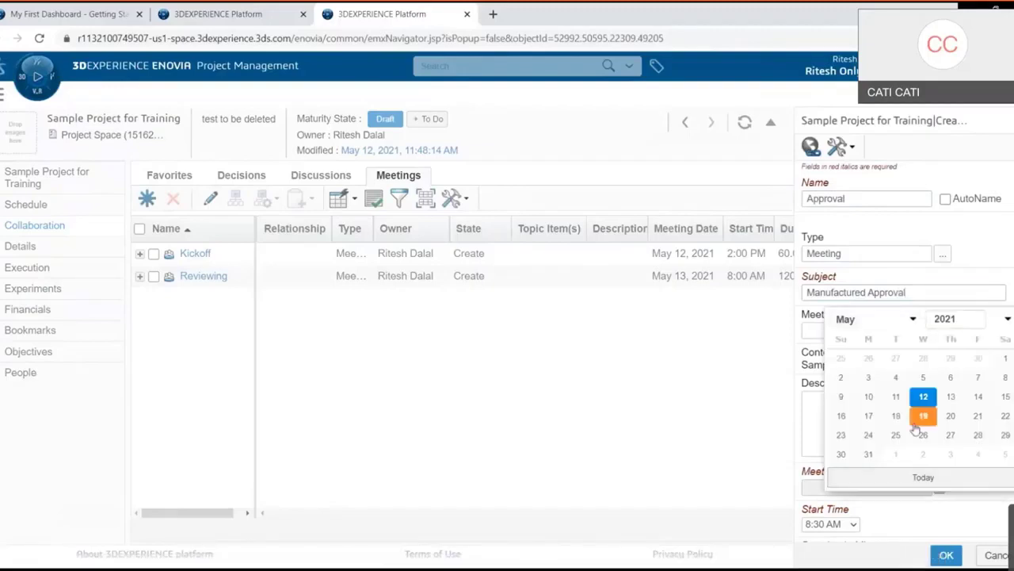
{"action": "left_click", "coordinate": [915, 321]}
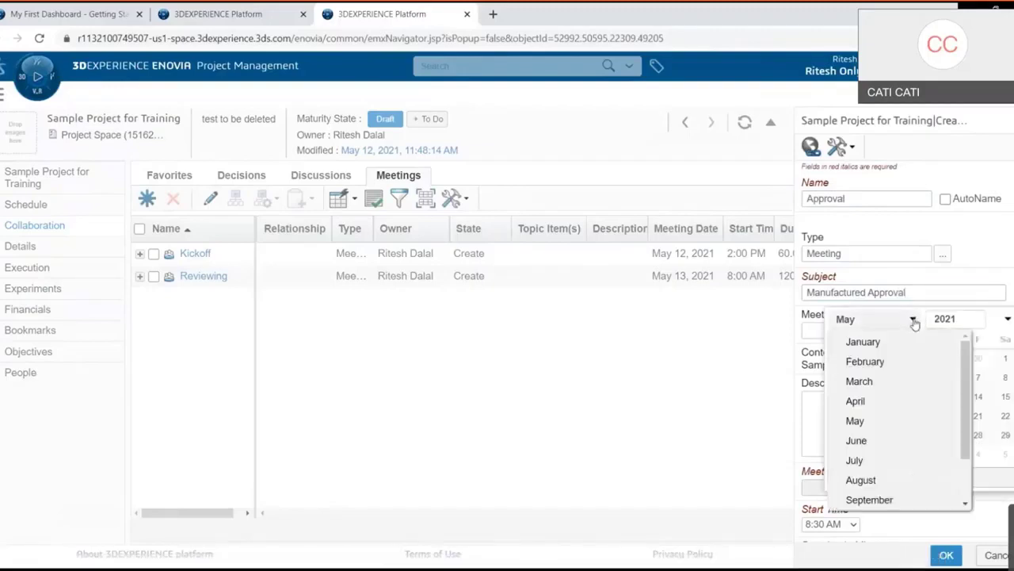
{"action": "left_click", "coordinate": [896, 459]}
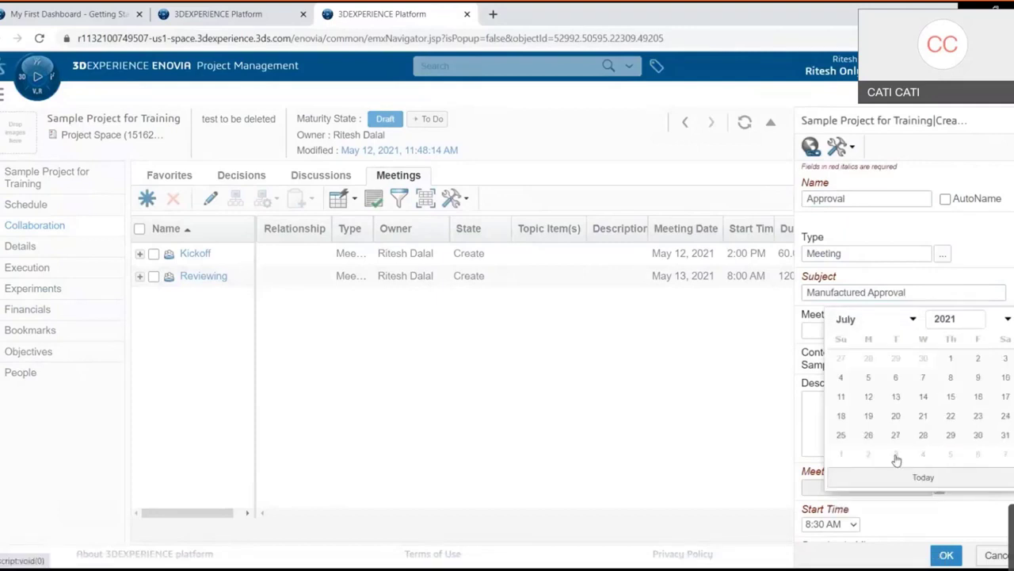
{"action": "left_click", "coordinate": [981, 362]}
{"action": "scroll", "coordinate": [862, 489], "scroll_direction": "down", "scroll_amount": 1}
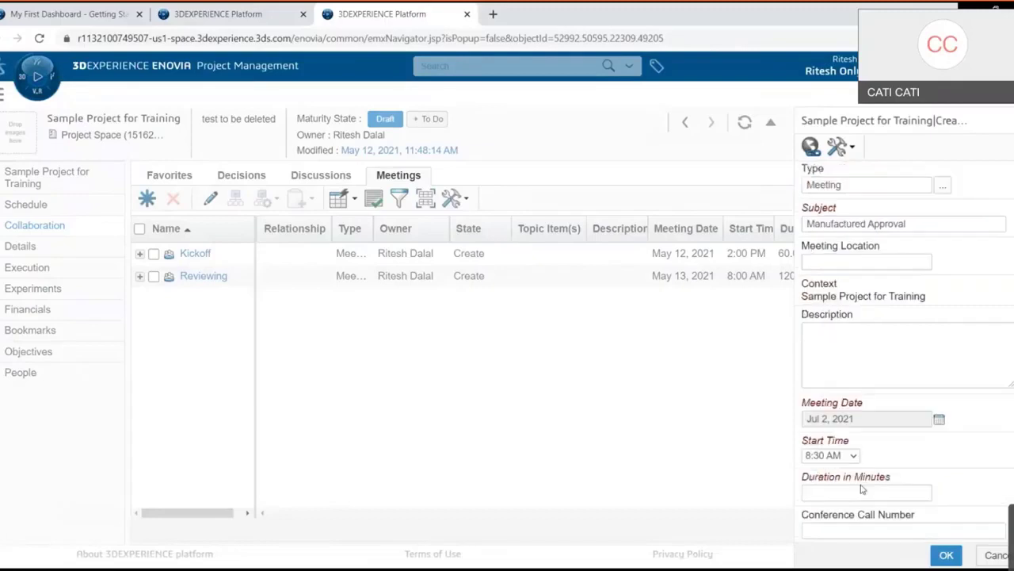
Set the Approval meeting's start time to 8:00 AM and its duration to 30 minutes, and create the meeting
{"action": "left_click", "coordinate": [853, 458]}
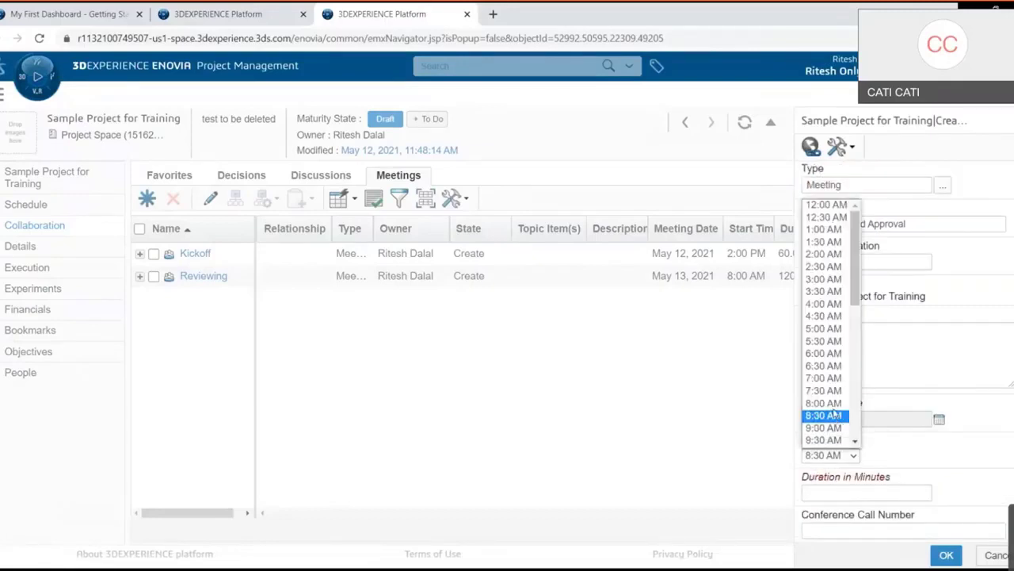
{"action": "left_click", "coordinate": [824, 403]}
{"action": "left_click", "coordinate": [843, 489]}
{"action": "type", "text": "3"}
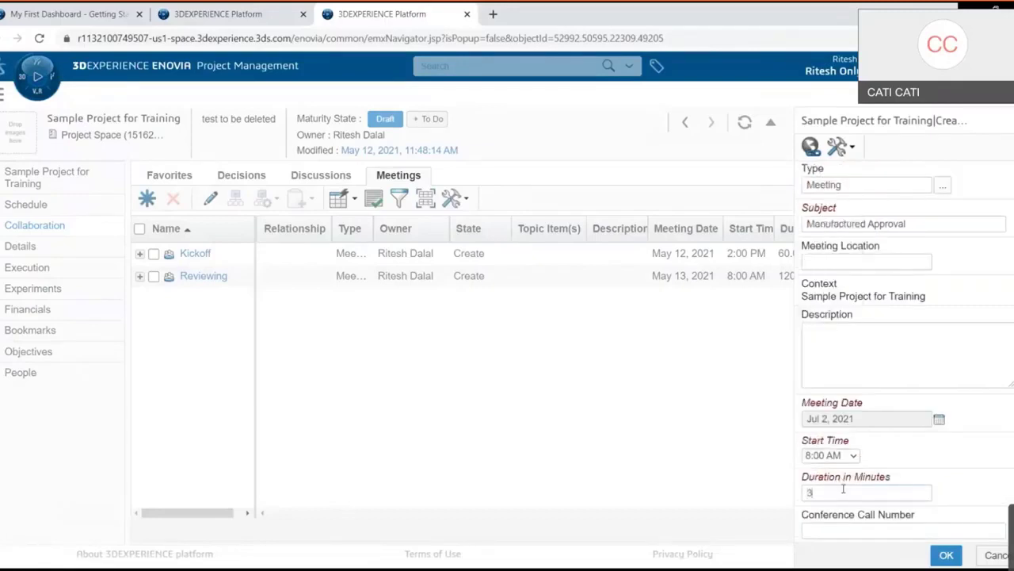
{"action": "type", "text": "0"}
{"action": "left_click", "coordinate": [947, 555]}
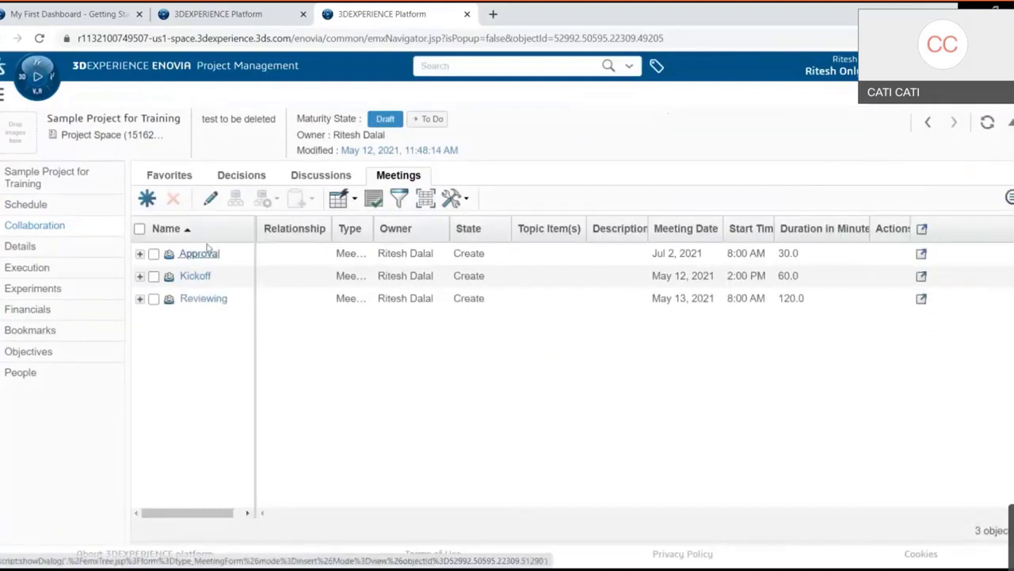
Start a new project discussion message with the subject "Communication"
{"action": "left_click", "coordinate": [298, 175]}
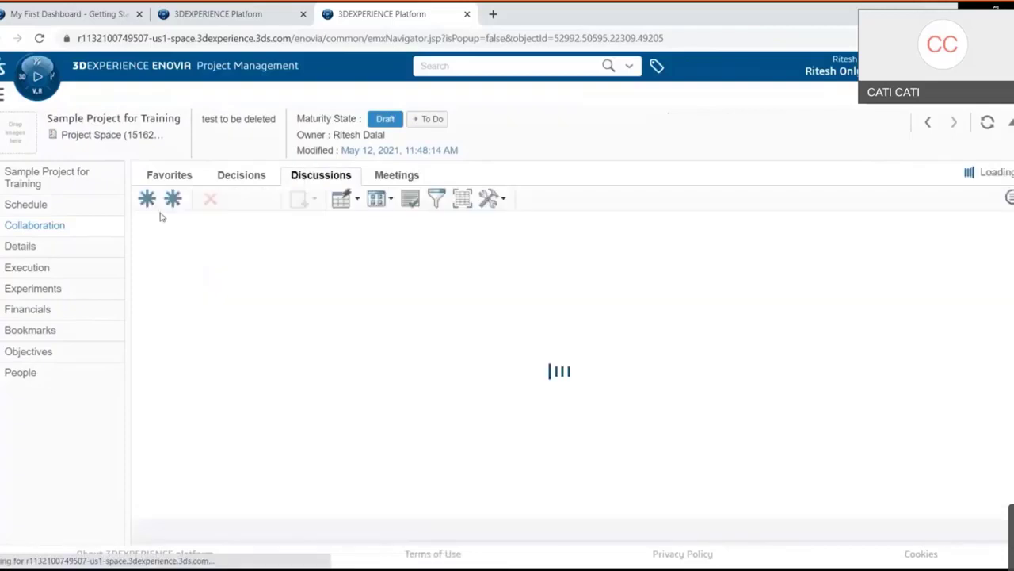
{"action": "left_click", "coordinate": [147, 198]}
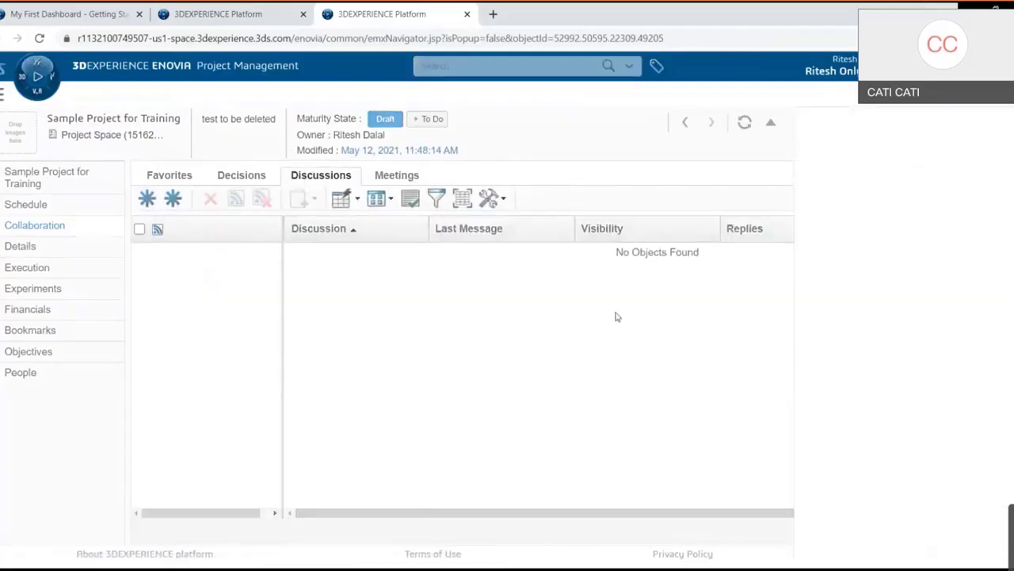
{"action": "left_click", "coordinate": [825, 246]}
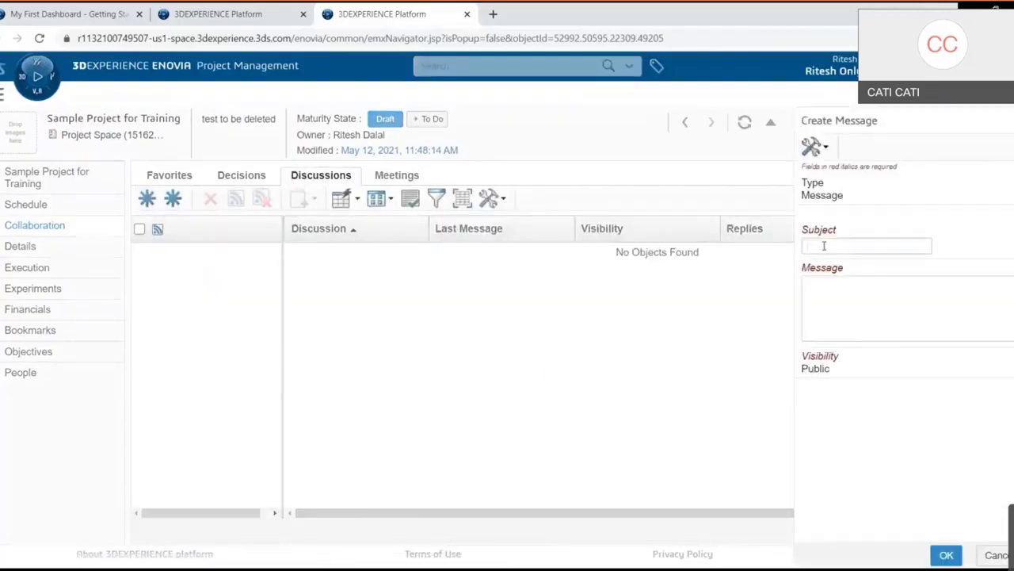
{"action": "type", "text": "Communc"}
{"action": "key", "text": "BackSpace"}
{"action": "key", "text": "Tab"}
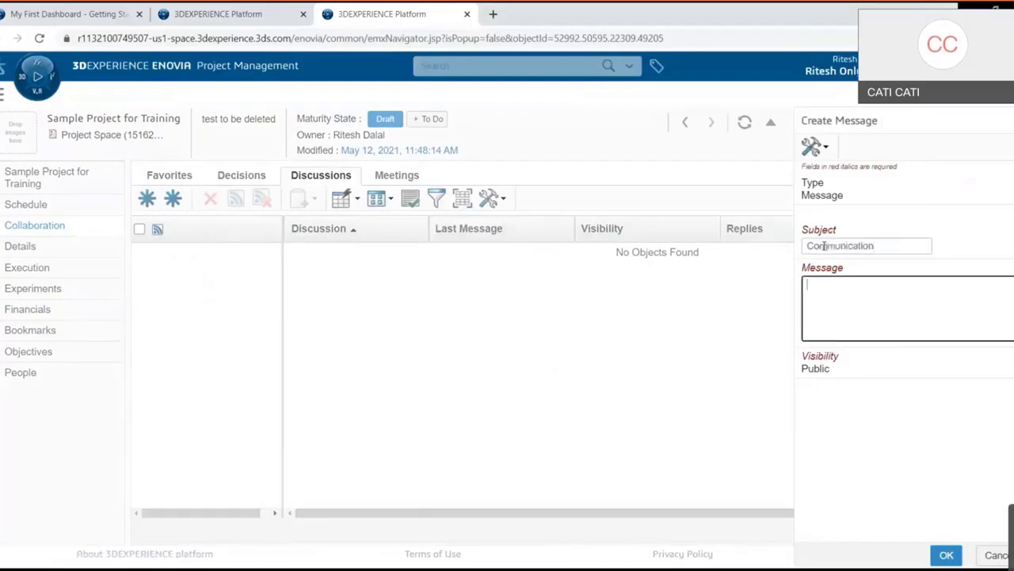
Enter the message "For each meeting, please attach agenda items and notes document in the attachments section." and create the discussion
{"action": "type", "text": "For each meeting, please attache"}
{"action": "key", "text": "BackSpace"}
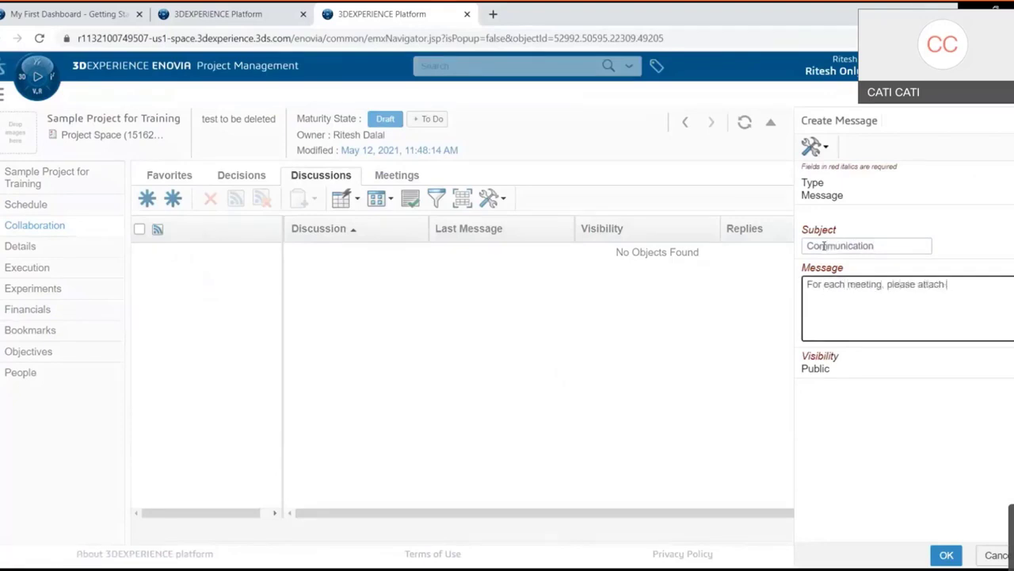
{"action": "type", "text": "agenda items and notes"}
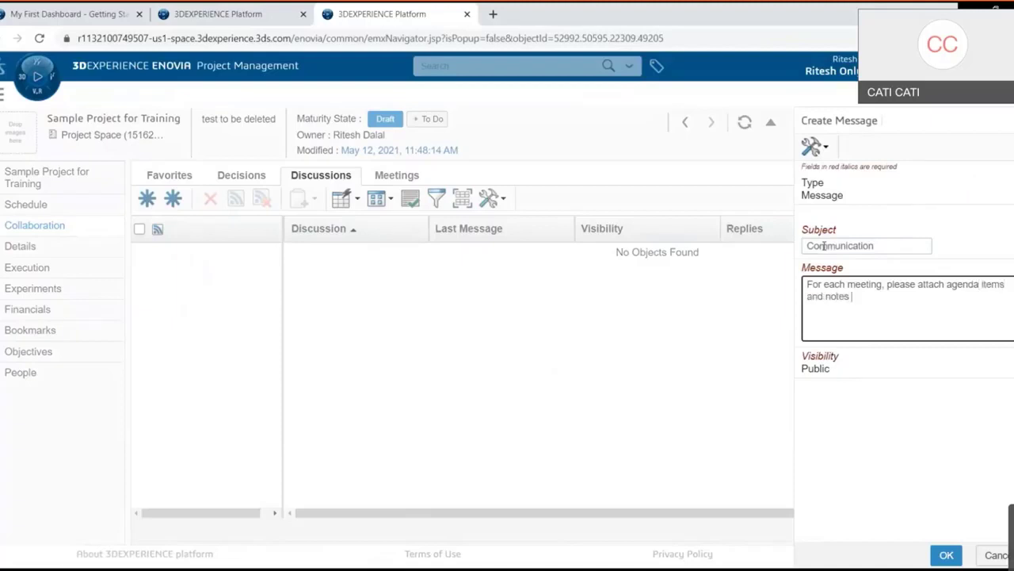
{"action": "type", "text": " document in the attc"}
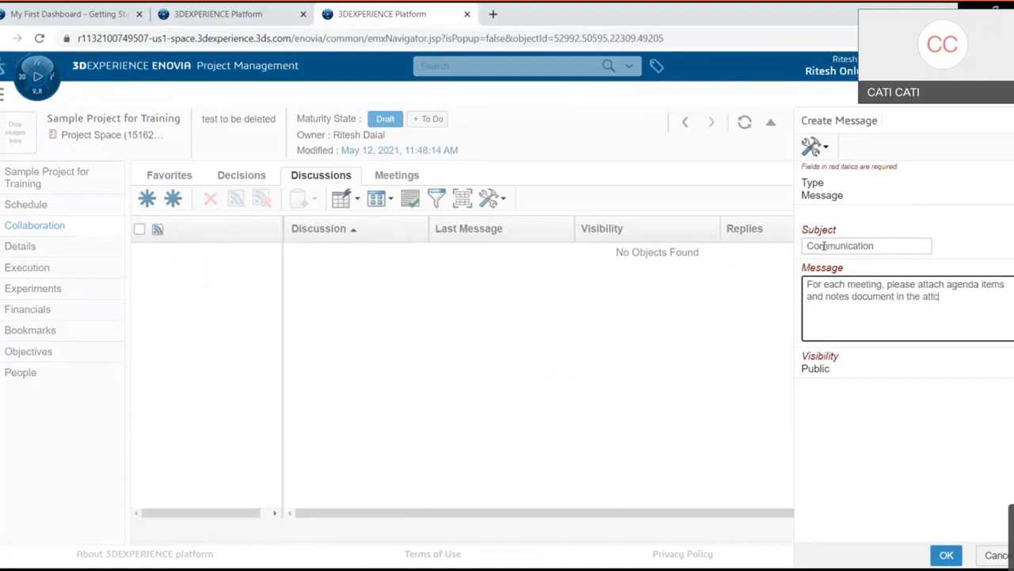
{"action": "key", "text": "BackSpace"}
{"action": "type", "text": "a"}
{"action": "type", "text": "c"}
{"action": "type", "text": "hments sse"}
{"action": "key", "text": "BackSpace"}
{"action": "key", "text": "BackSpace"}
{"action": "type", "text": "ection."}
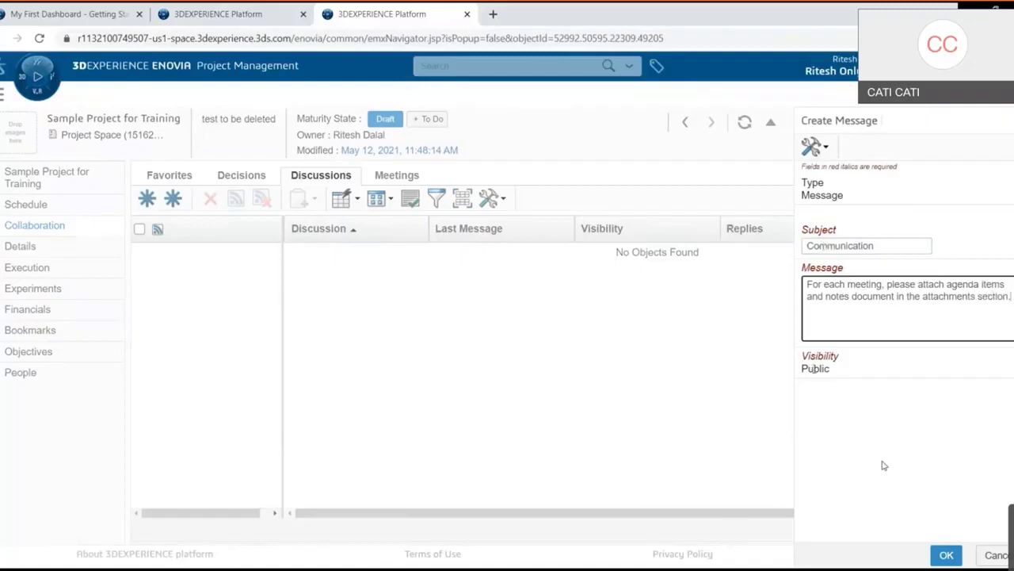
{"action": "left_click", "coordinate": [941, 555]}
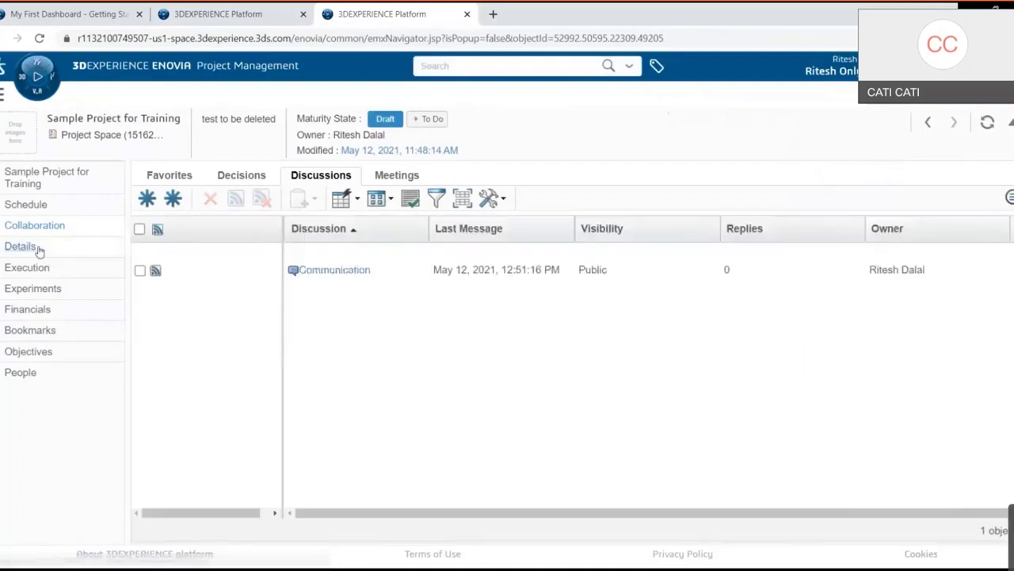
Start a project assessment named "Kickoff" with assessment status Green and the summary "all is good at the beginning"
{"action": "left_click", "coordinate": [29, 269]}
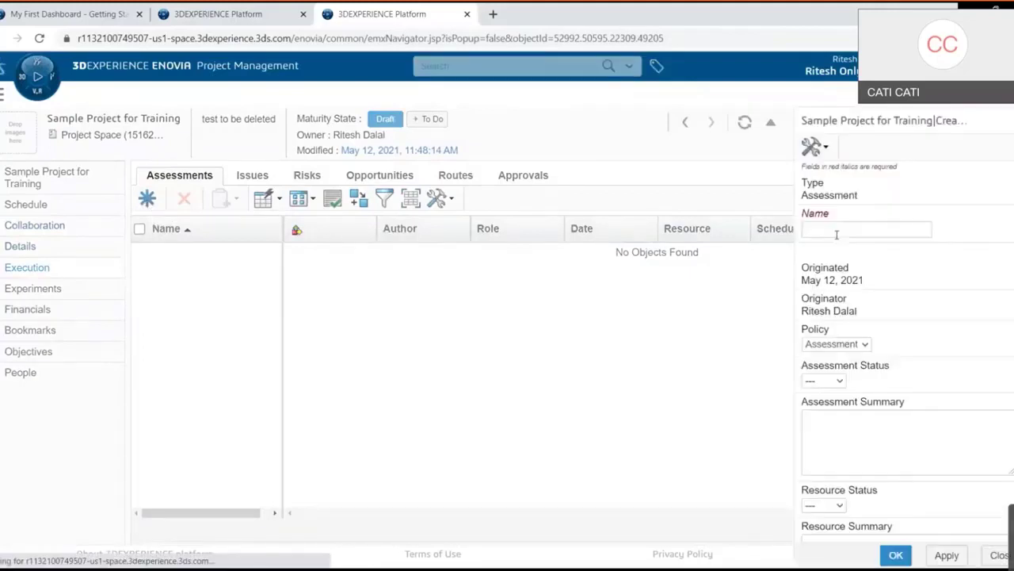
{"action": "type", "text": "Kico"}
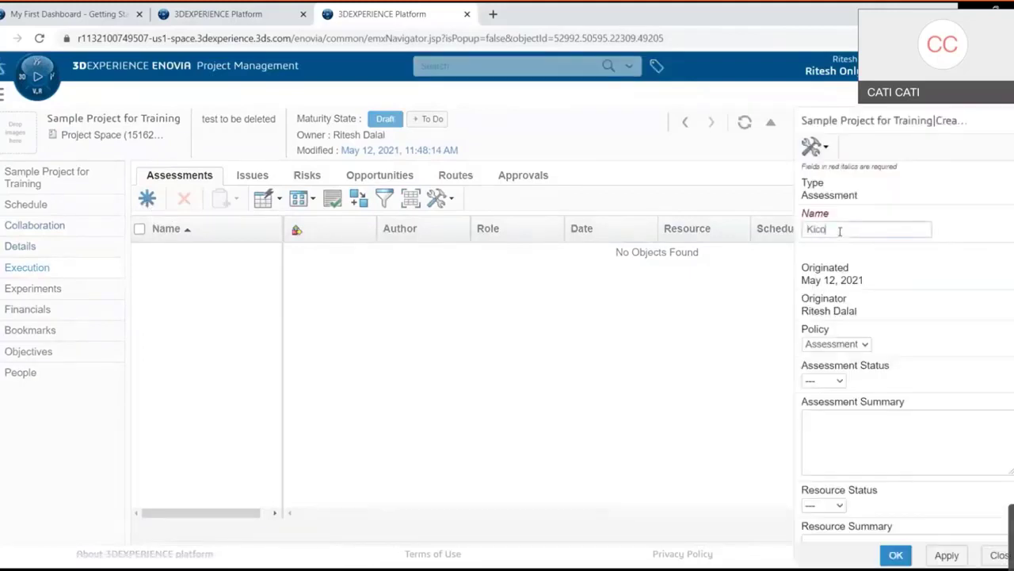
{"action": "key", "text": "BackSpace"}
{"action": "type", "text": "koff"}
{"action": "key", "text": "Tab"}
{"action": "left_click", "coordinate": [823, 381]}
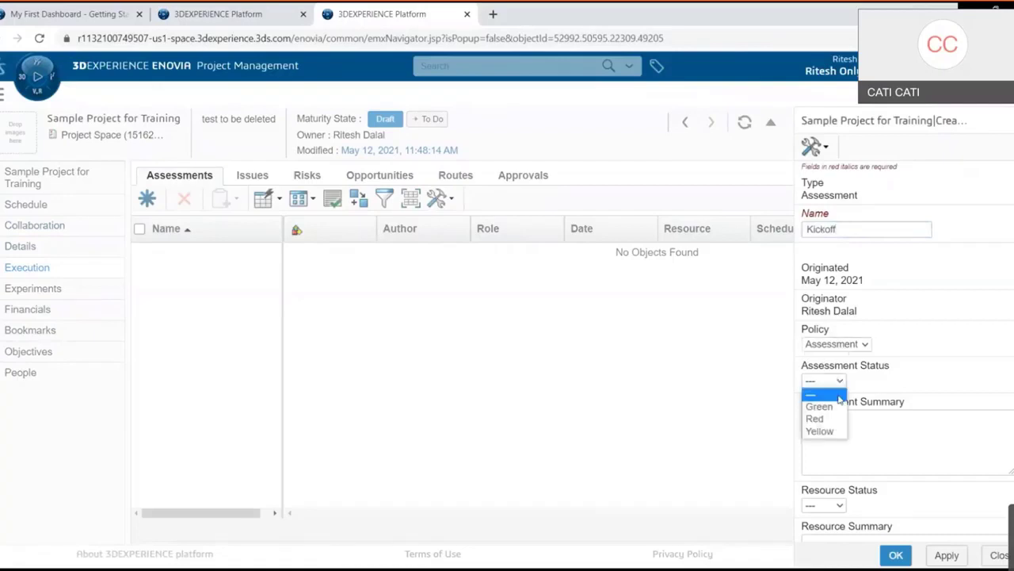
{"action": "left_click", "coordinate": [818, 401]}
{"action": "left_click", "coordinate": [849, 424]}
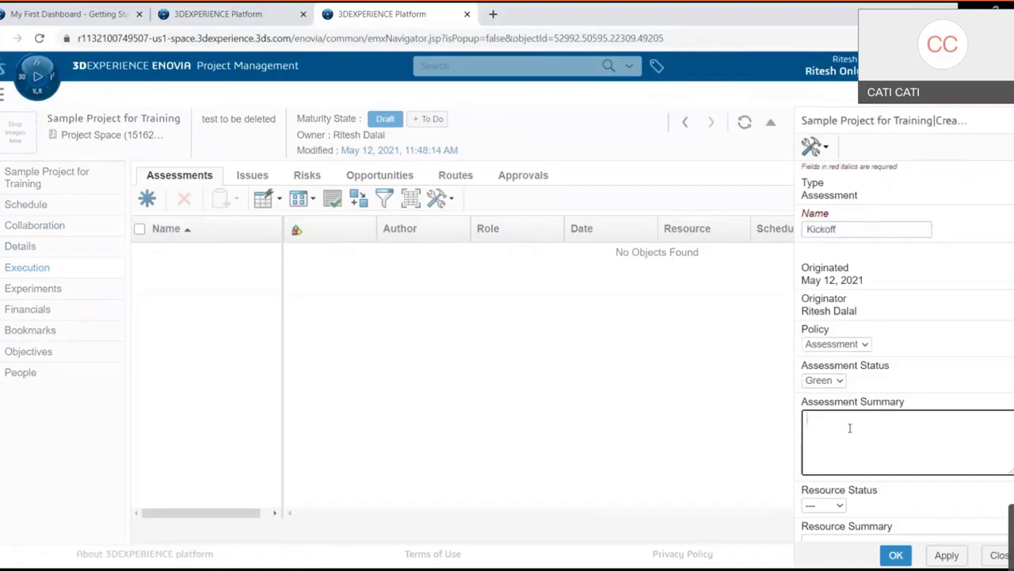
{"action": "type", "text": "all is good at the beginning"}
Set the assessment's resource status to Green with the summary "no resource issues at start"
{"action": "key", "text": "Tab"}
{"action": "key", "text": "Down"}
{"action": "key", "text": "Tab"}
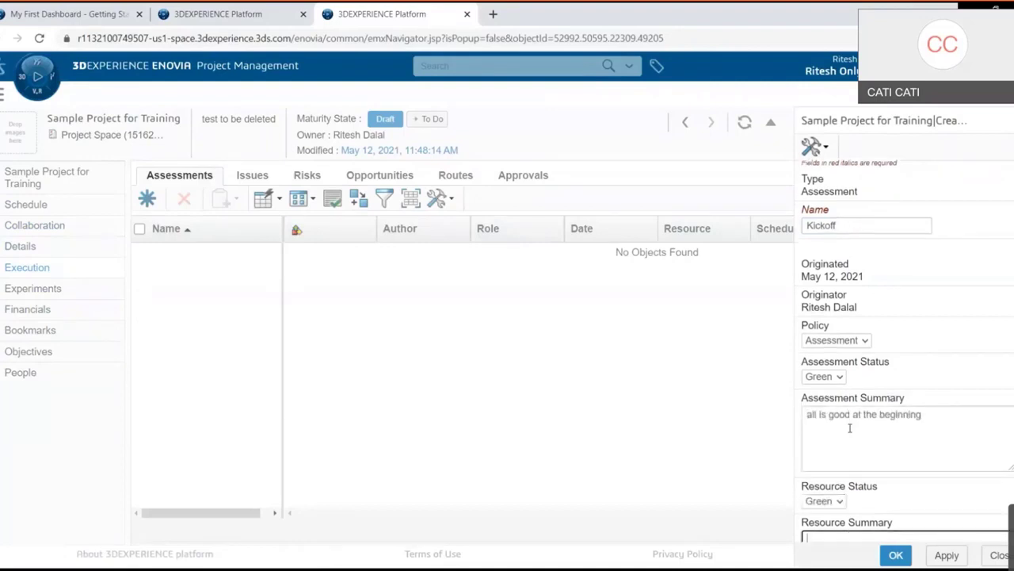
{"action": "type", "text": "no resource issues at start"}
{"action": "key", "text": "Tab"}
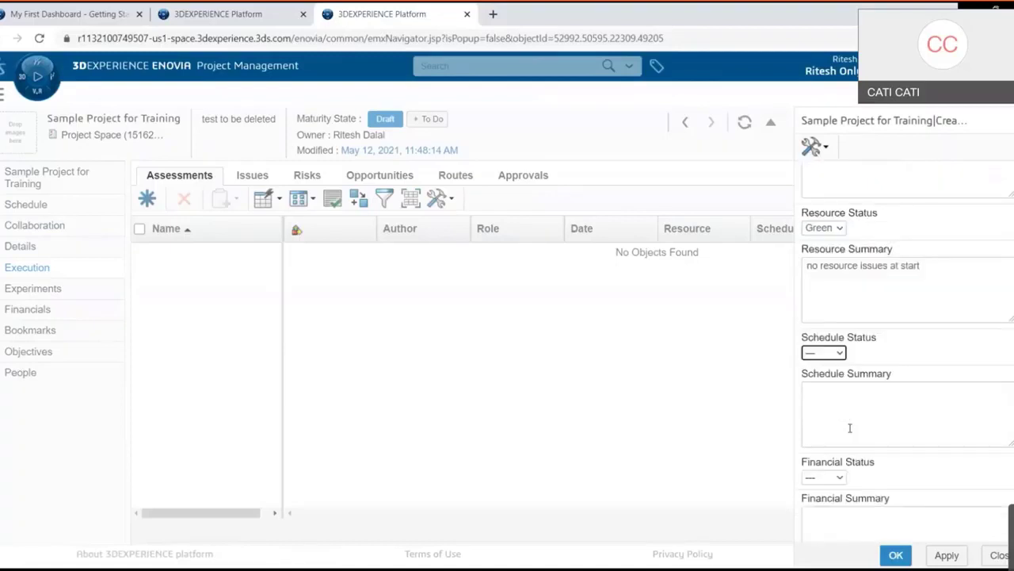
Set the assessment's schedule status to Green with the summary "All tasks are on track at project start"
{"action": "key", "text": "Down"}
{"action": "key", "text": "Tab"}
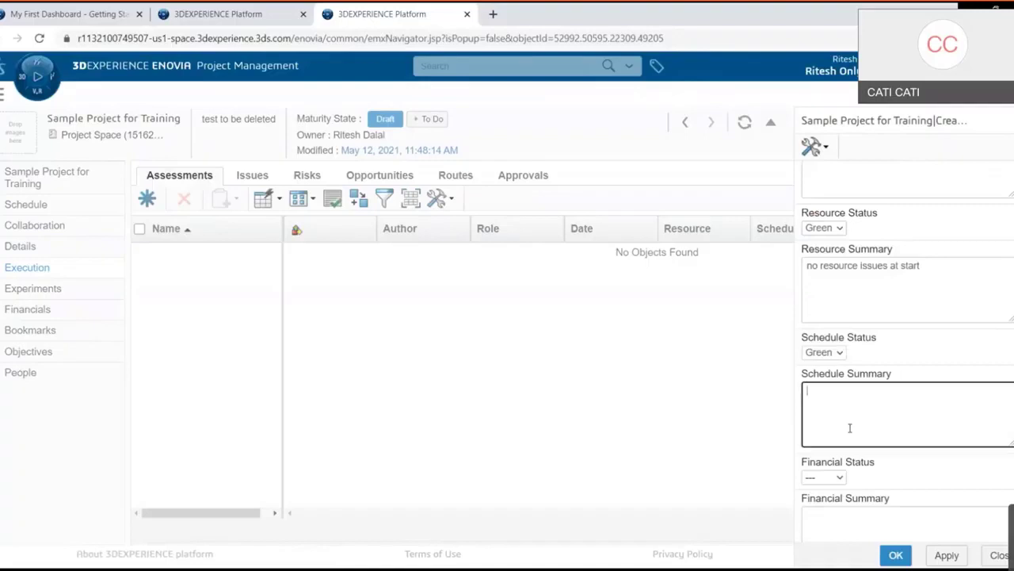
{"action": "type", "text": "All tasks are on track at st"}
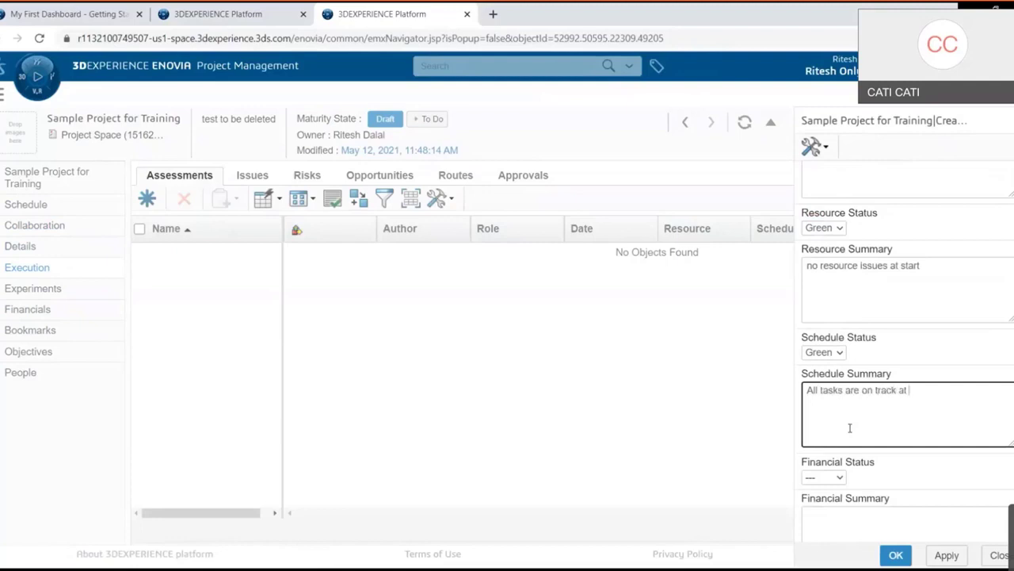
{"action": "key", "text": "BackSpace"}
{"action": "key", "text": "BackSpace"}
{"action": "type", "text": "project start"}
Set the assessment's financial status to Green with the summary "in budget to start project"
{"action": "key", "text": "Tab"}
{"action": "key", "text": "g"}
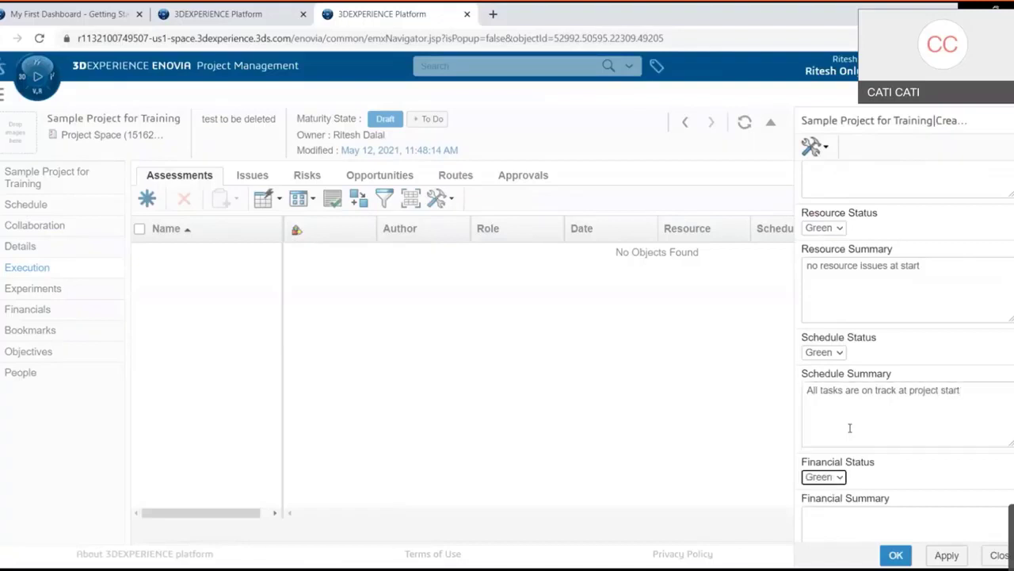
{"action": "key", "text": "Tab"}
{"action": "type", "text": "in bu"}
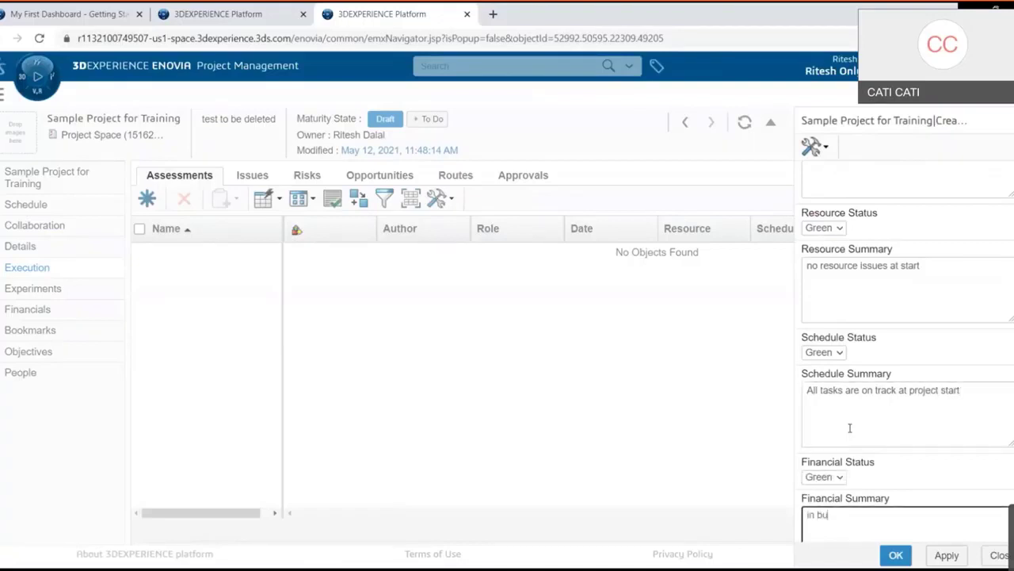
{"action": "type", "text": "dget to start project"}
Set the risk status to Green with the summary "no risks at the beginning of the project" and create the Kickoff assessment
{"action": "key", "text": "Tab"}
{"action": "key", "text": "g"}
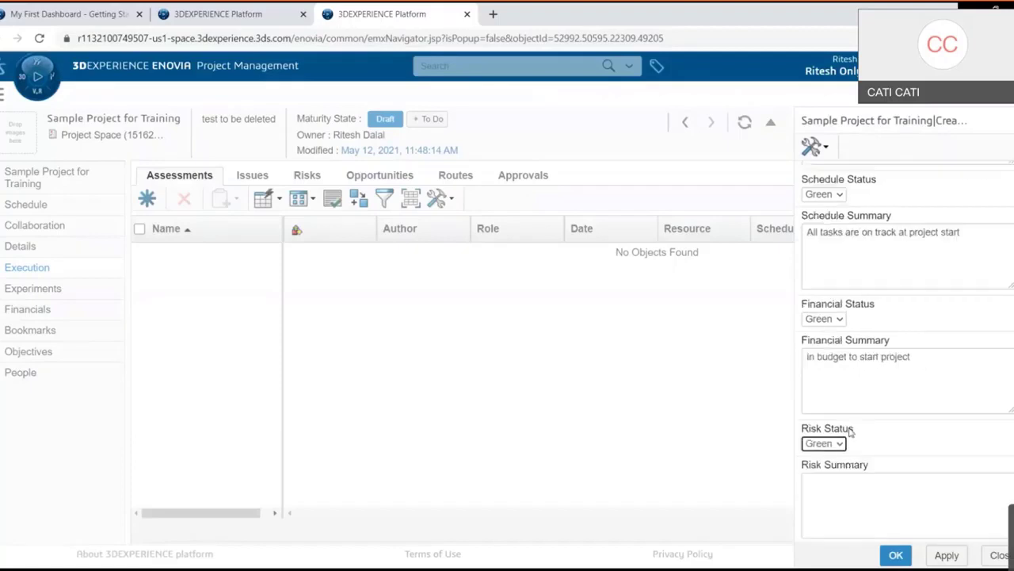
{"action": "key", "text": "Tab"}
{"action": "type", "text": "no risks at the beginn"}
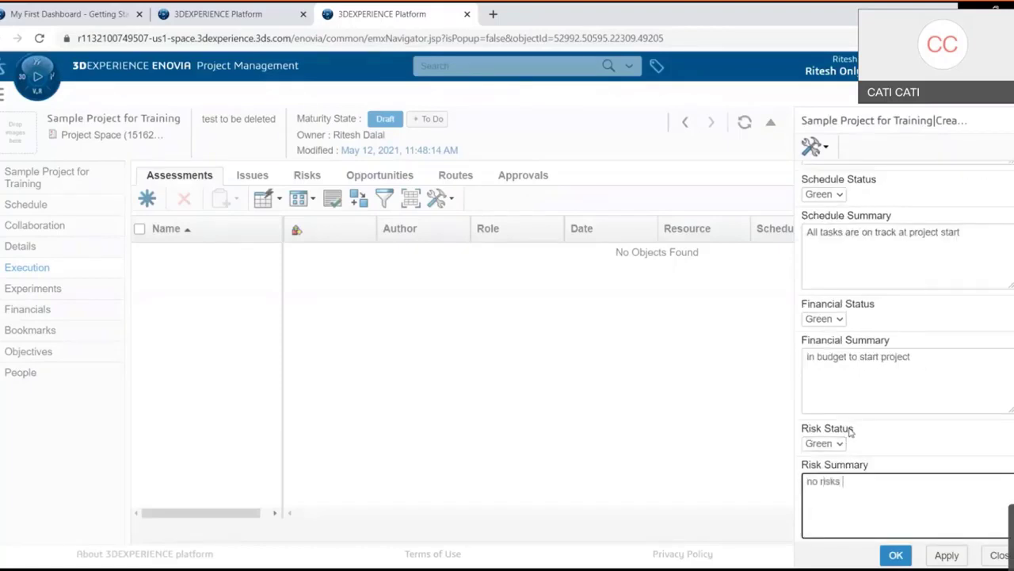
{"action": "type", "text": "ing of the project"}
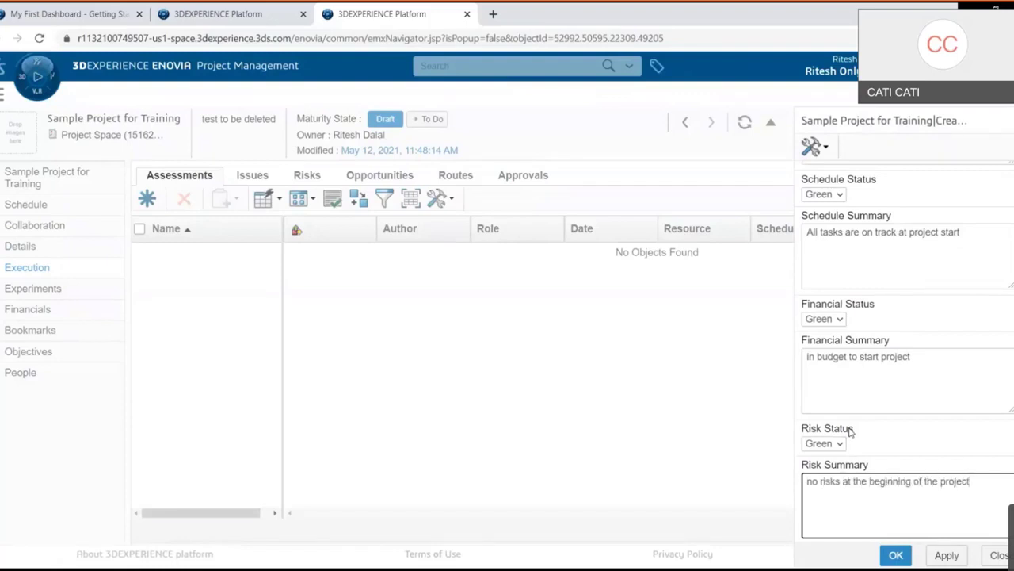
{"action": "left_click", "coordinate": [895, 556]}
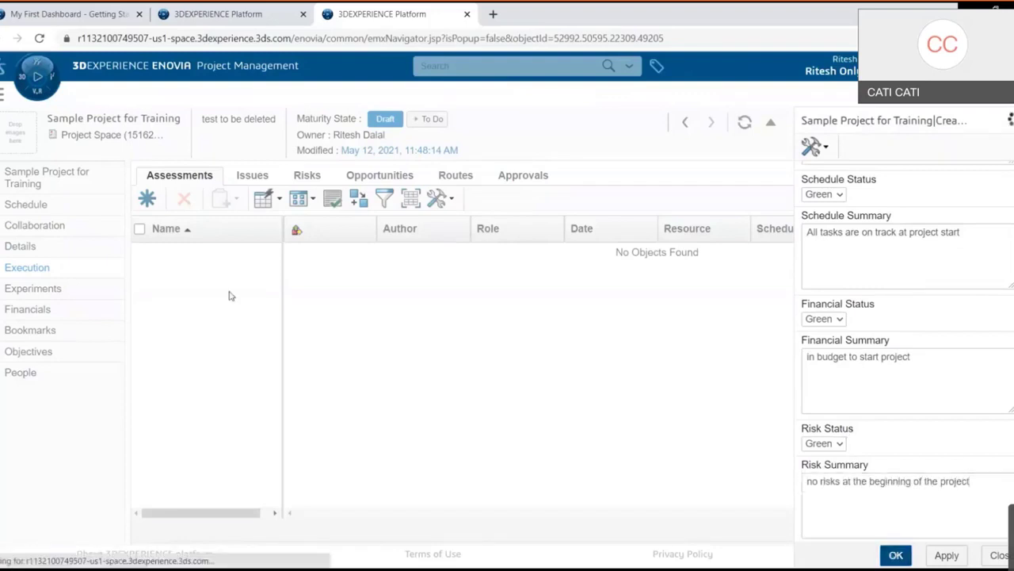
{"action": "left_click", "coordinate": [509, 559]}
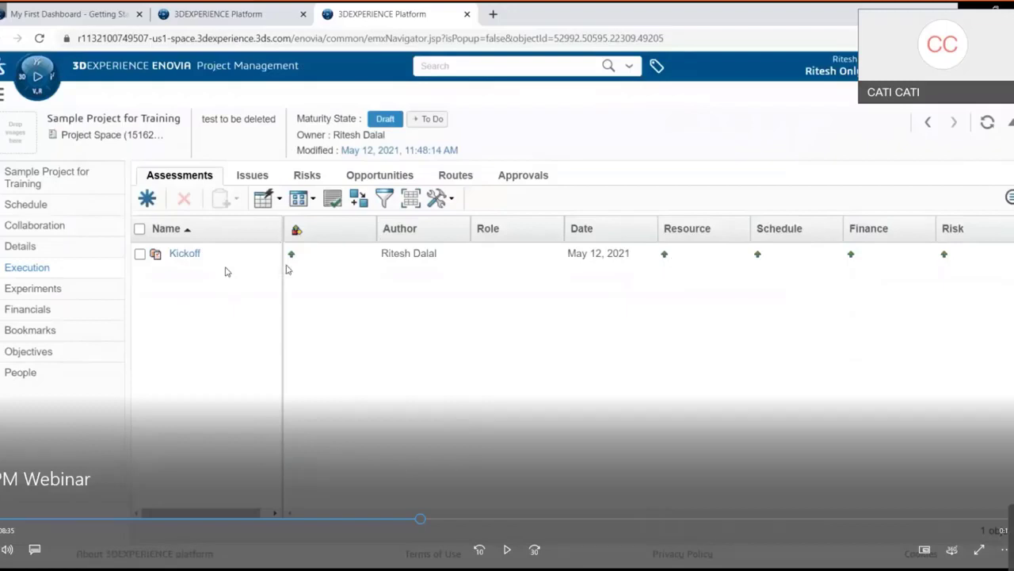
{"action": "left_click", "coordinate": [507, 550]}
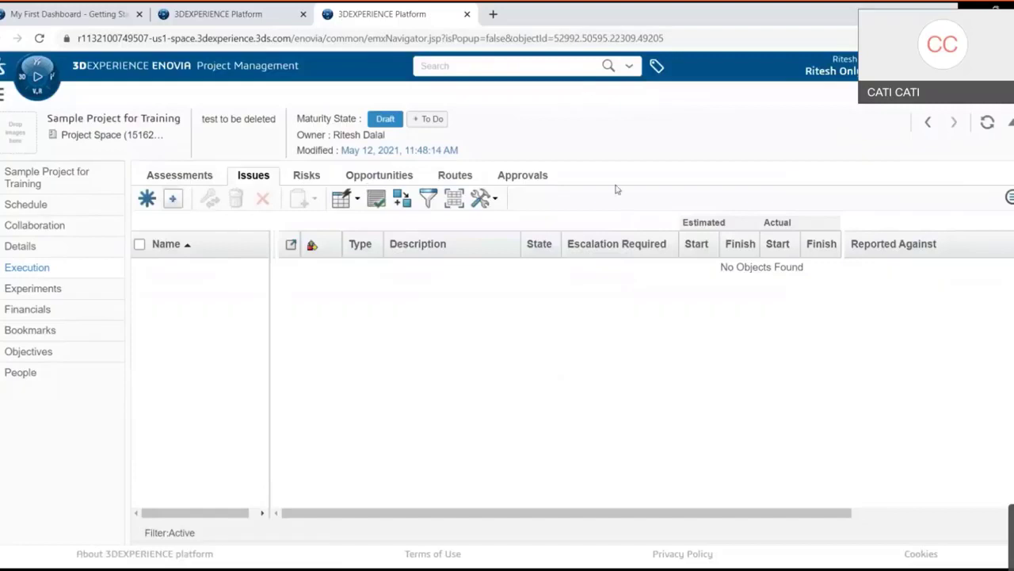
Create an automatically named budget in the project's financials with a weekly interval period
{"action": "left_click", "coordinate": [32, 292]}
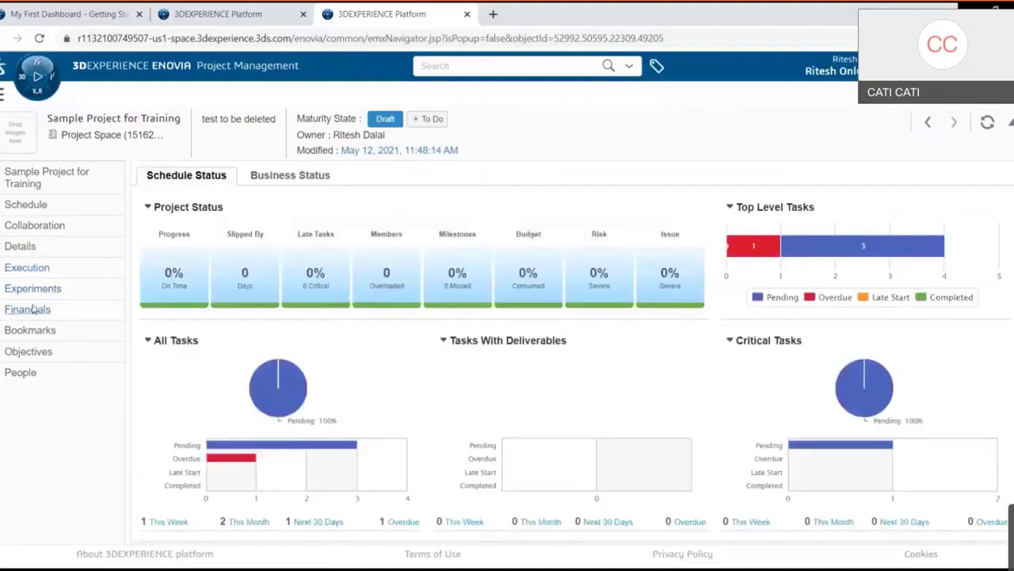
{"action": "left_click", "coordinate": [32, 309]}
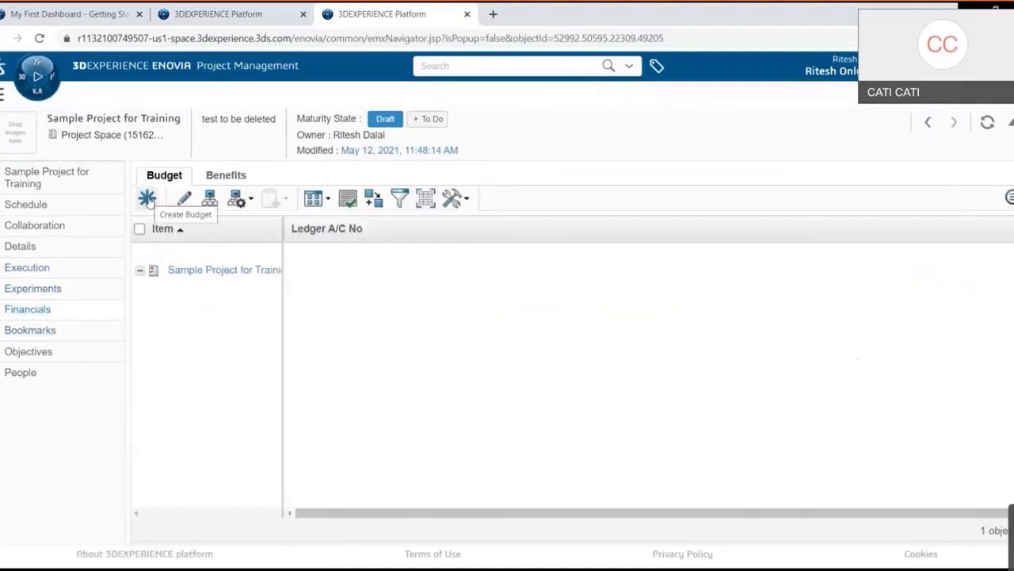
{"action": "left_click", "coordinate": [148, 199]}
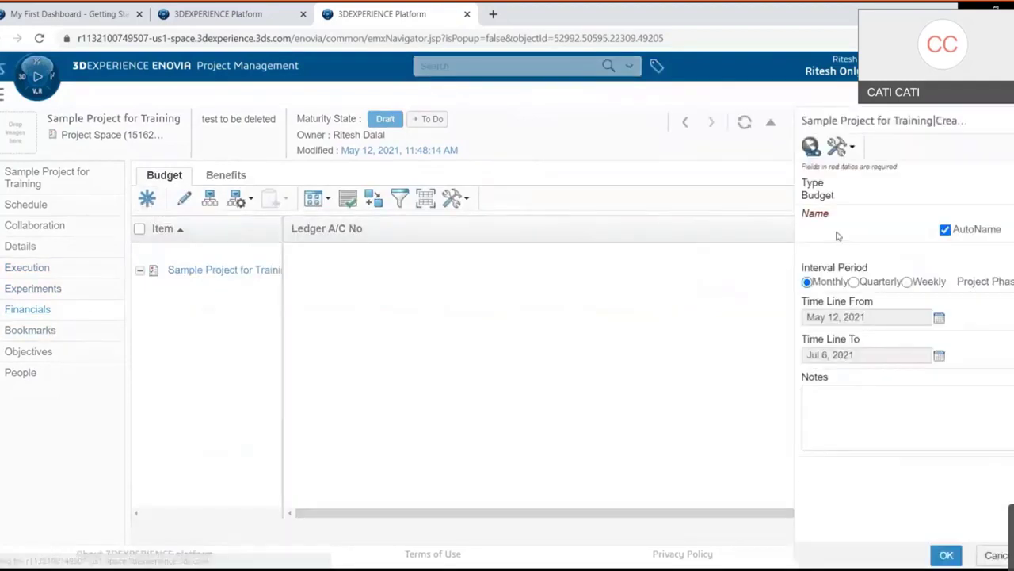
{"action": "left_click", "coordinate": [907, 282]}
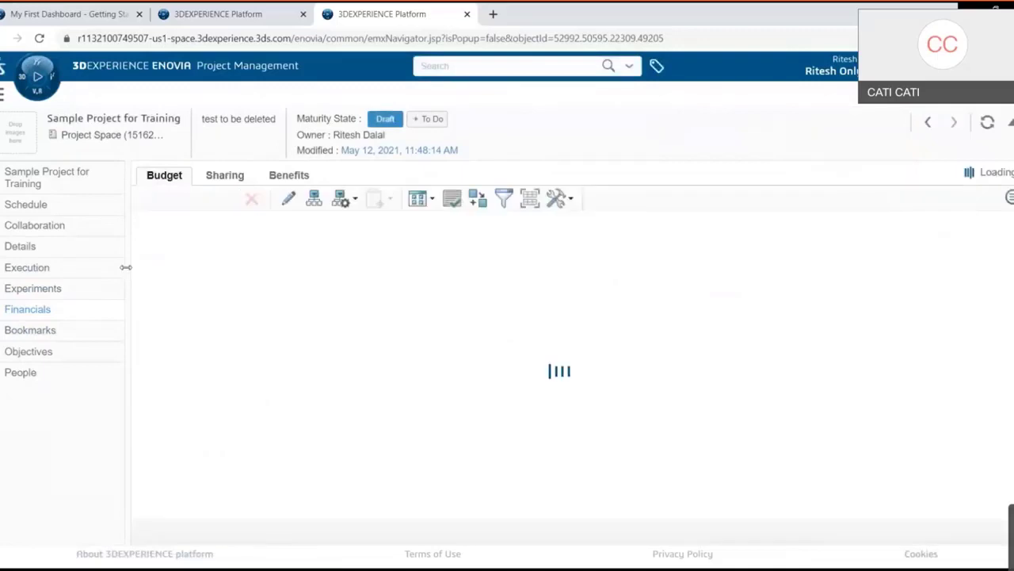
Add the Compensation and Benefits expense as a cost item to the project's budget
{"action": "left_click", "coordinate": [169, 291]}
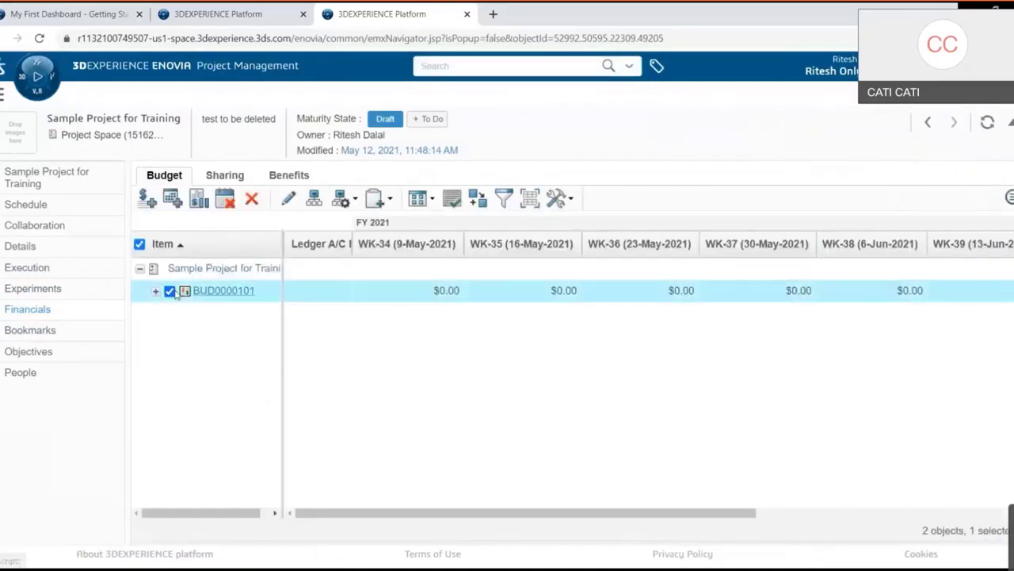
{"action": "left_click", "coordinate": [148, 202]}
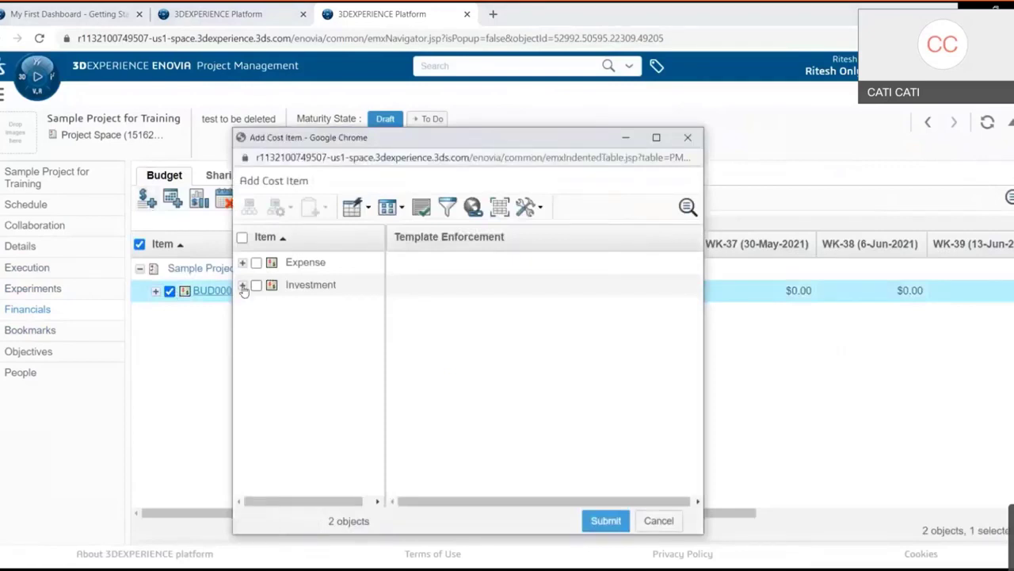
{"action": "left_click", "coordinate": [242, 262]}
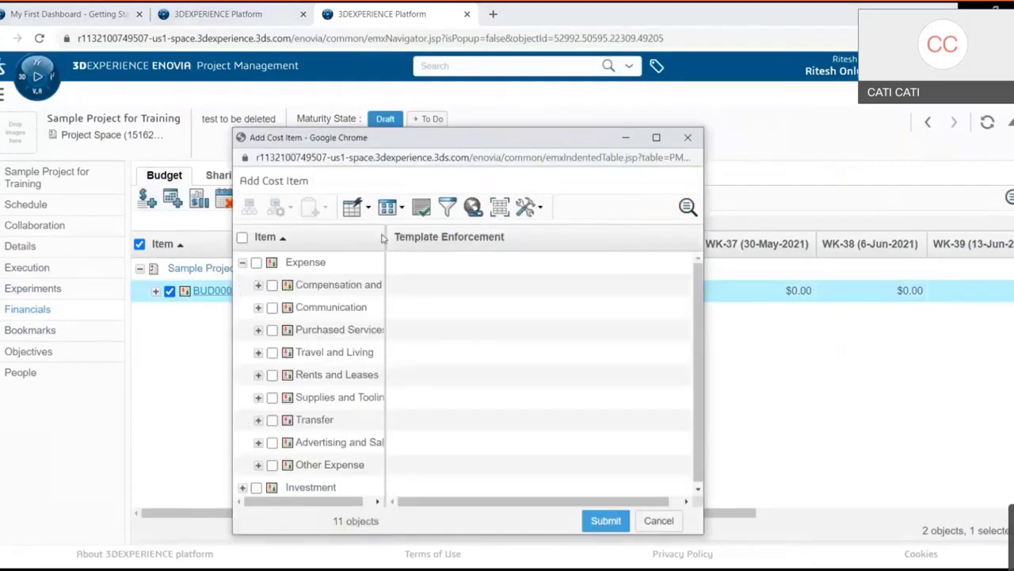
{"action": "left_click_drag", "start_coordinate": [385, 238], "coordinate": [521, 238]}
{"action": "scroll", "coordinate": [370, 365], "scroll_direction": "down", "scroll_amount": 1}
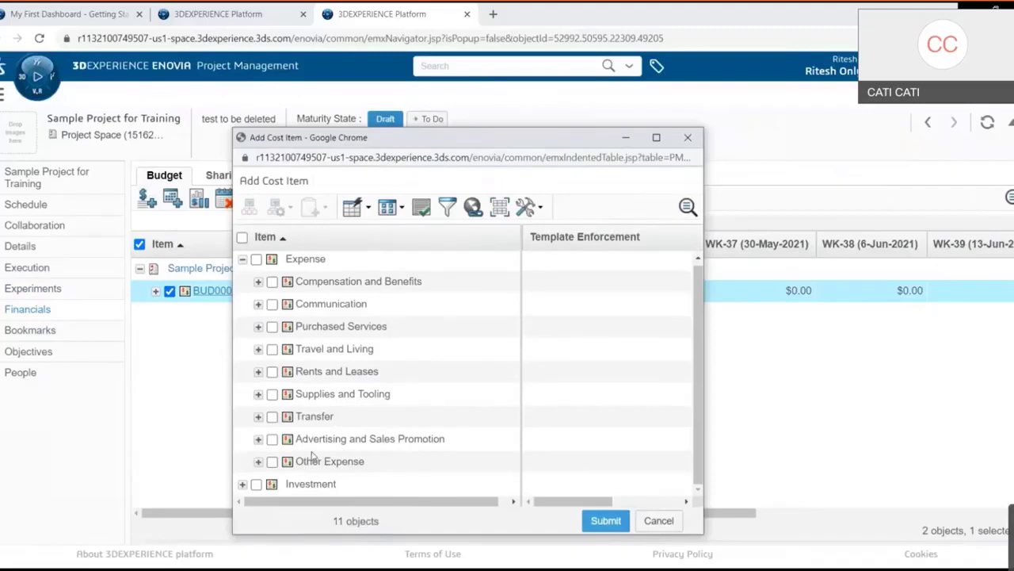
{"action": "left_click", "coordinate": [259, 284]}
{"action": "left_click", "coordinate": [272, 282]}
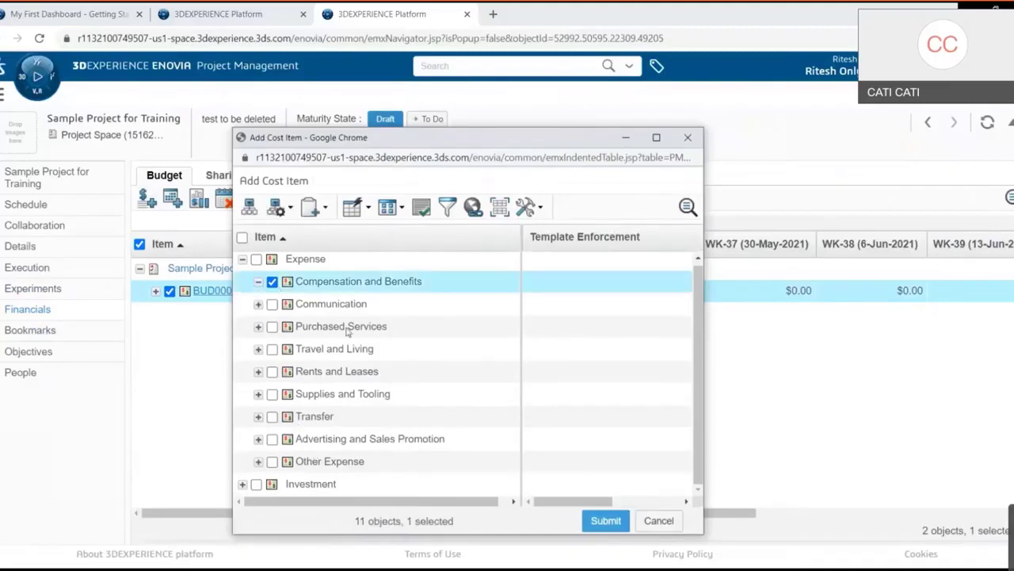
{"action": "left_click", "coordinate": [605, 521]}
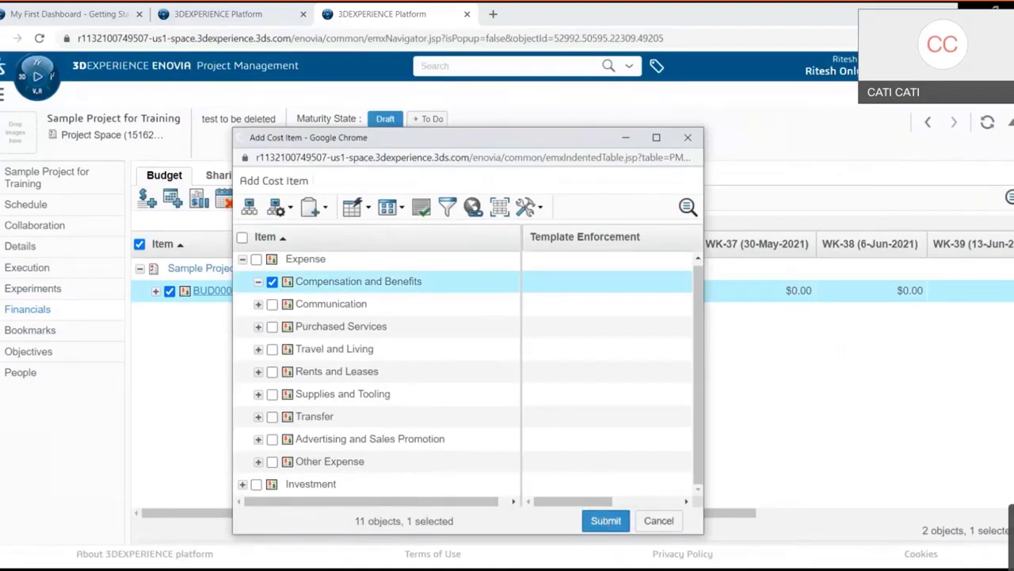
{"action": "left_click", "coordinate": [156, 292]}
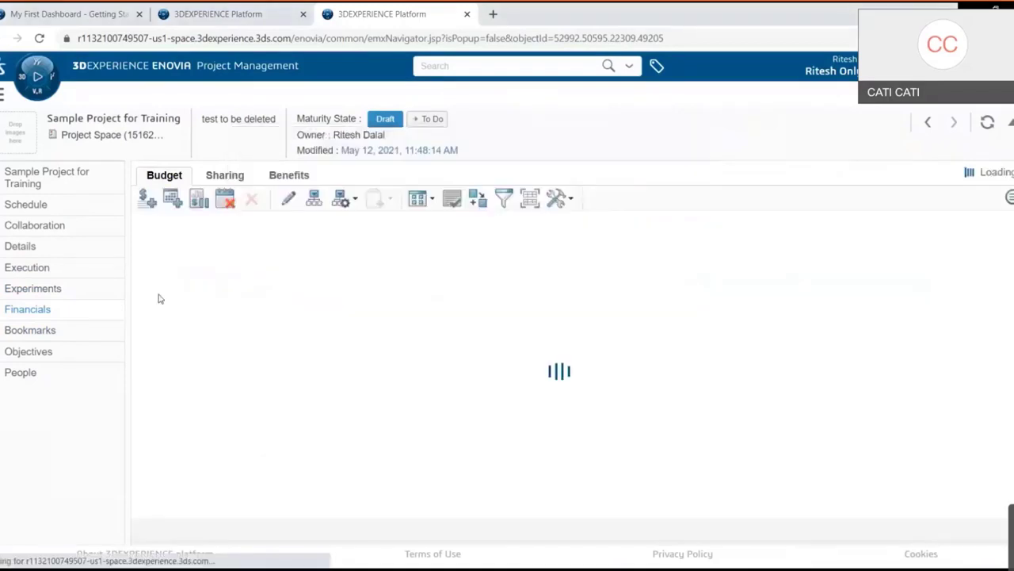
Add the Supplies and Tooling and the Advertising and Sales Promotion expenses as cost items to the budget
{"action": "left_click", "coordinate": [149, 200]}
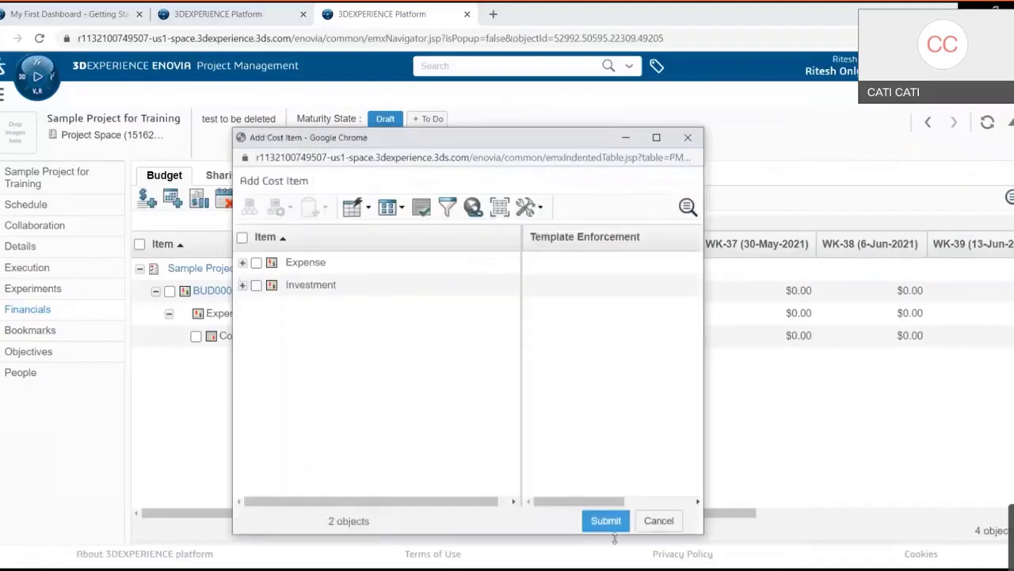
{"action": "left_click", "coordinate": [654, 523]}
{"action": "left_click", "coordinate": [170, 290]}
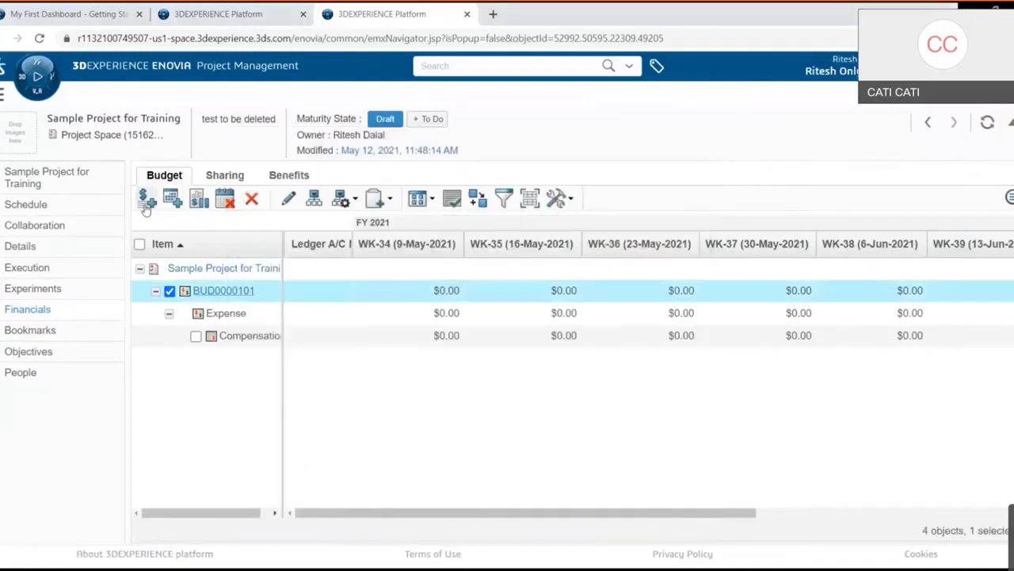
{"action": "left_click", "coordinate": [147, 199]}
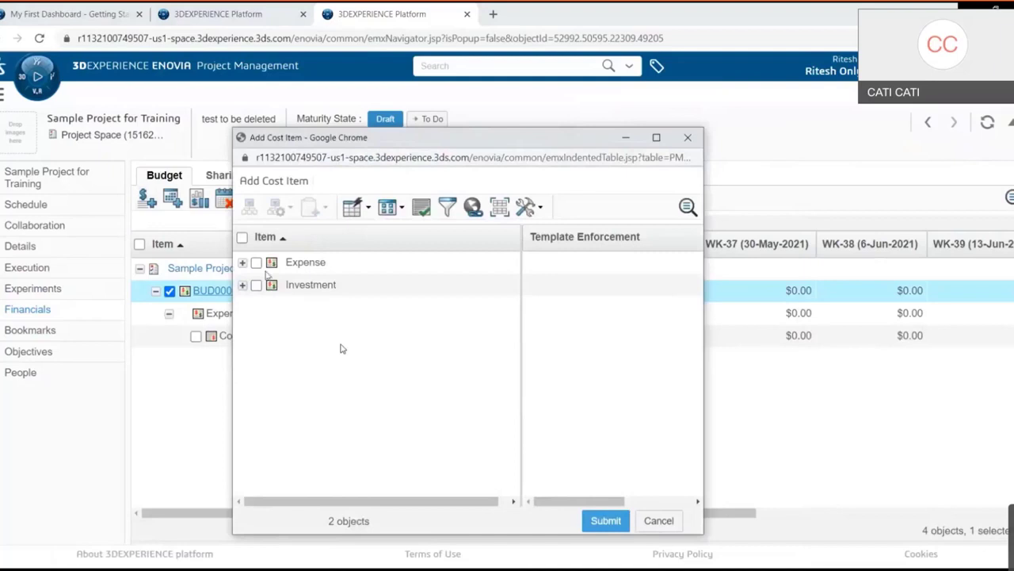
{"action": "left_click", "coordinate": [241, 264]}
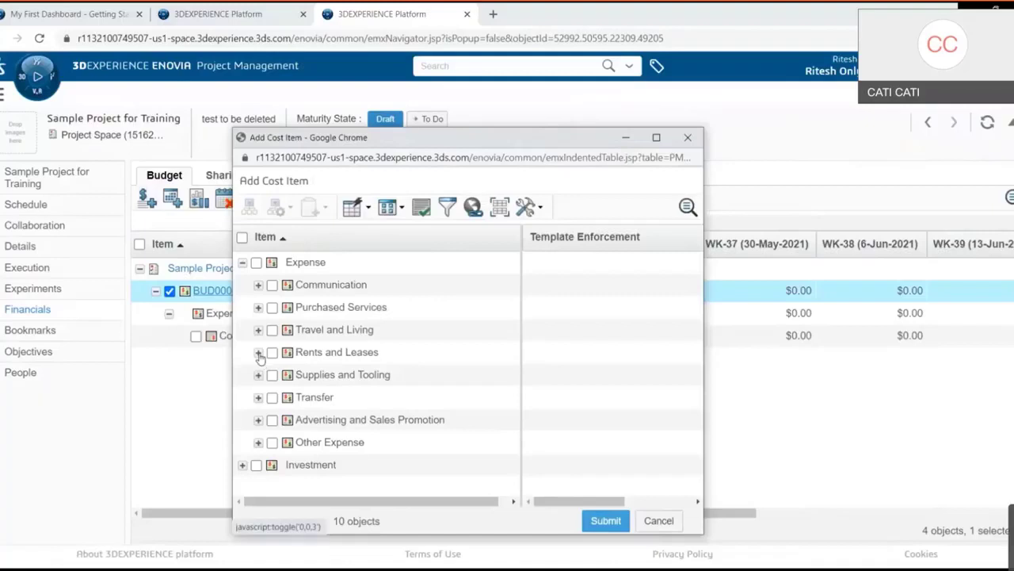
{"action": "left_click", "coordinate": [259, 354]}
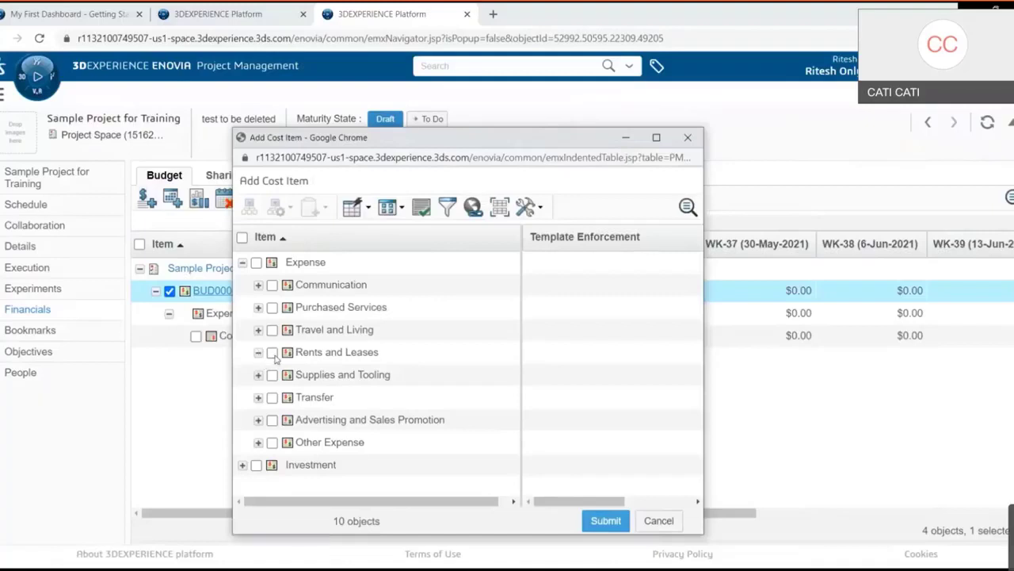
{"action": "left_click", "coordinate": [272, 374]}
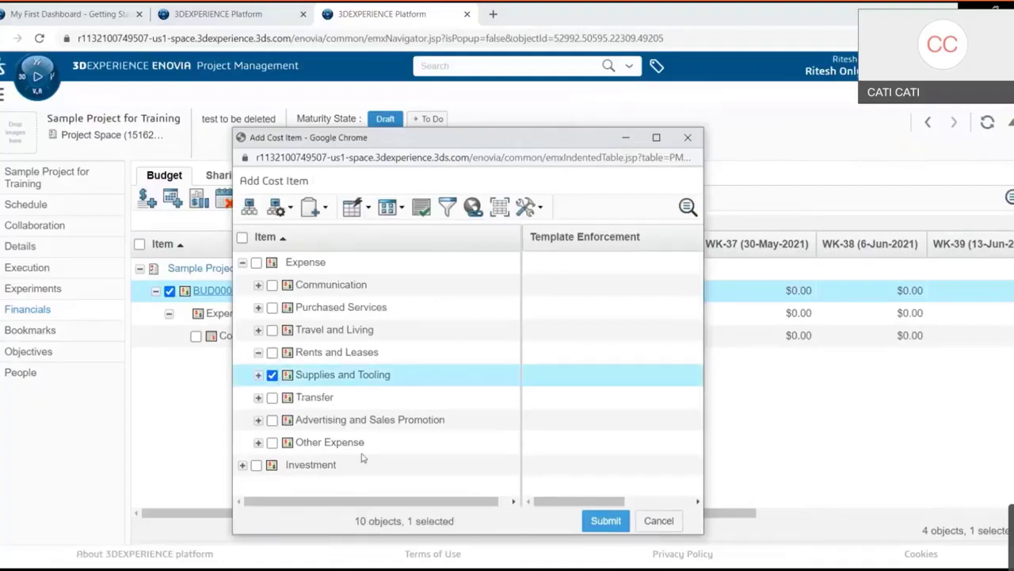
{"action": "left_click", "coordinate": [272, 420]}
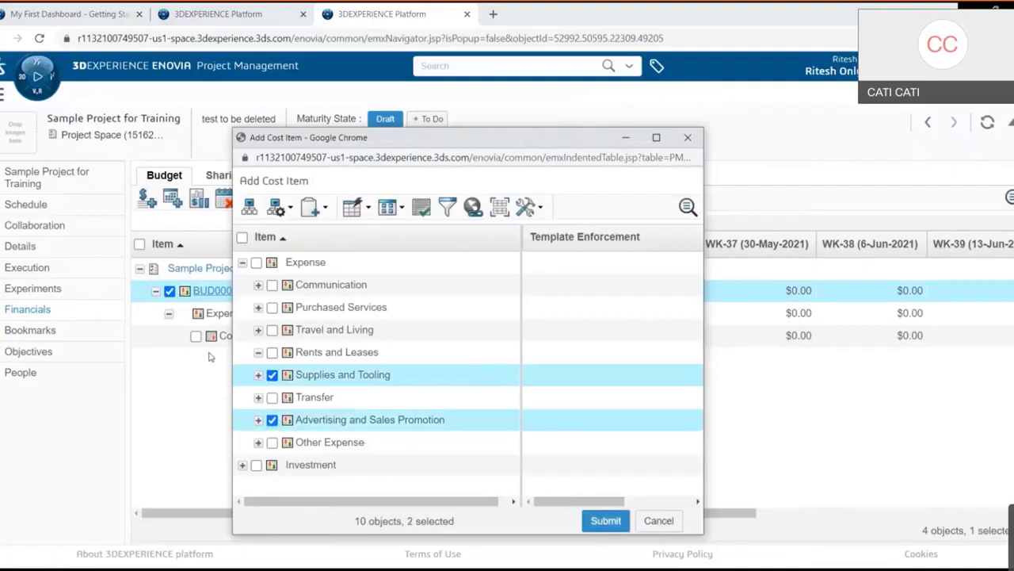
Add the Plant and Equipment investment as a cost item to the budget
{"action": "left_click", "coordinate": [170, 292]}
{"action": "left_click", "coordinate": [148, 198]}
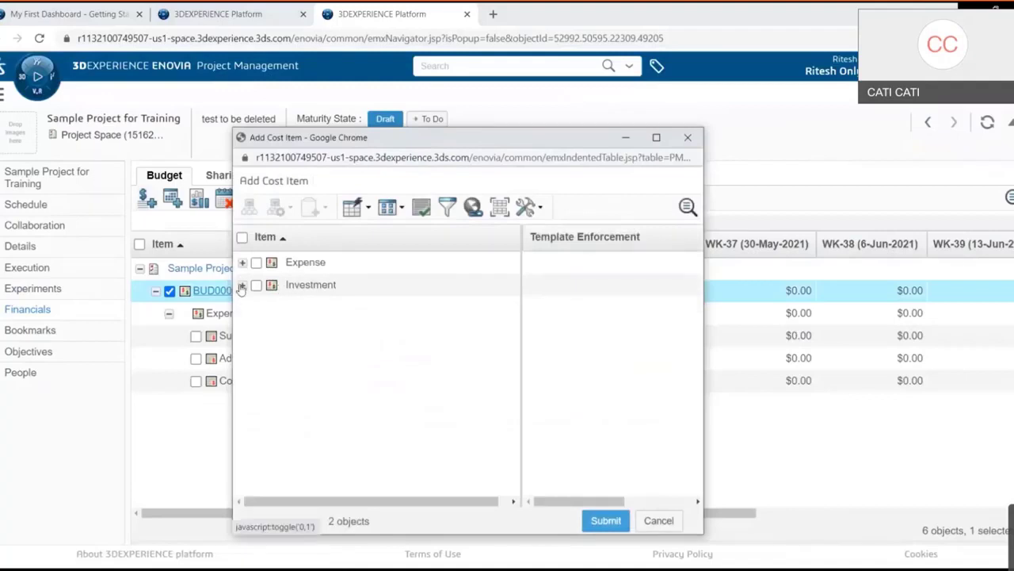
{"action": "left_click", "coordinate": [242, 286]}
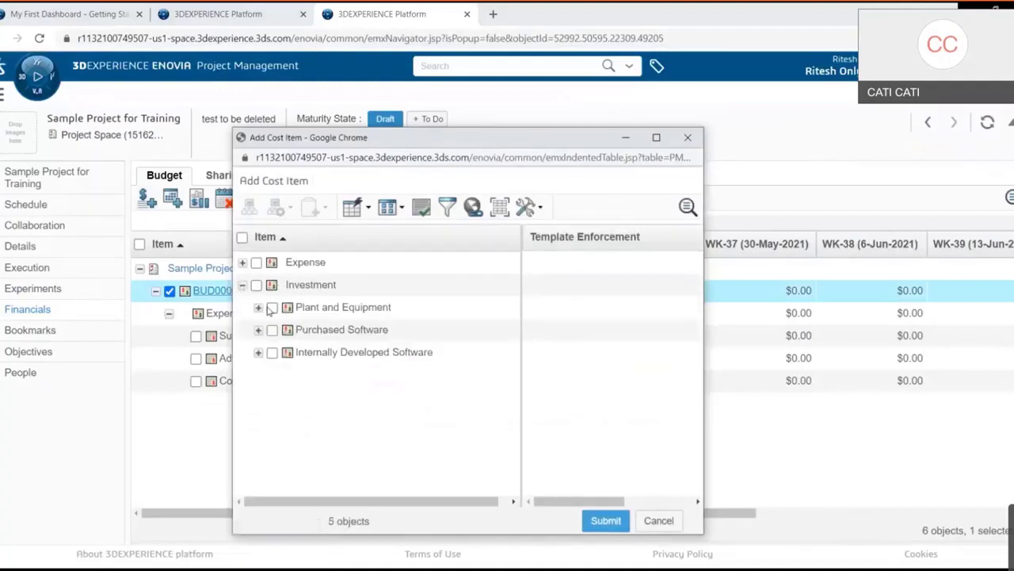
{"action": "left_click", "coordinate": [271, 308]}
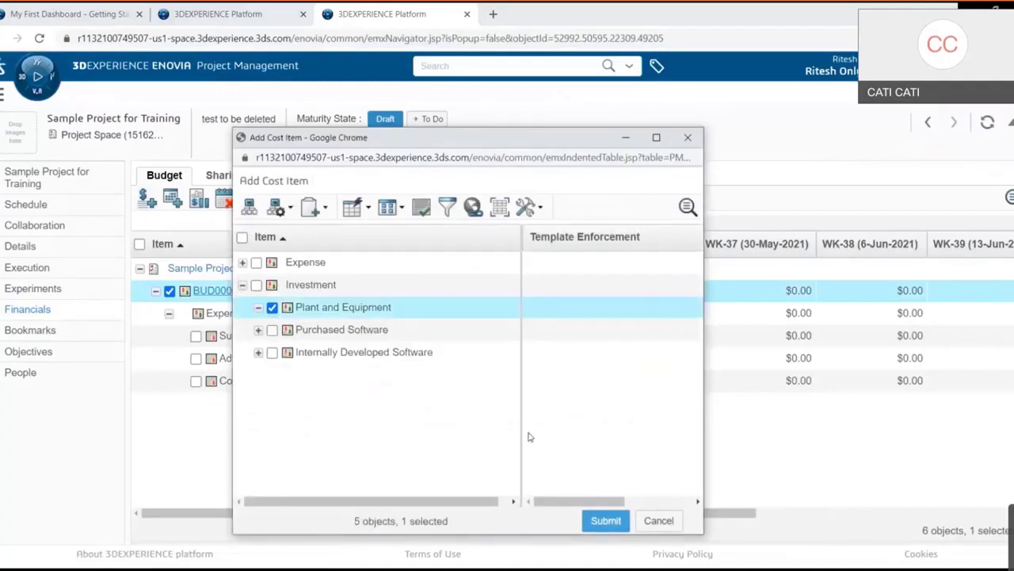
{"action": "left_click", "coordinate": [602, 521]}
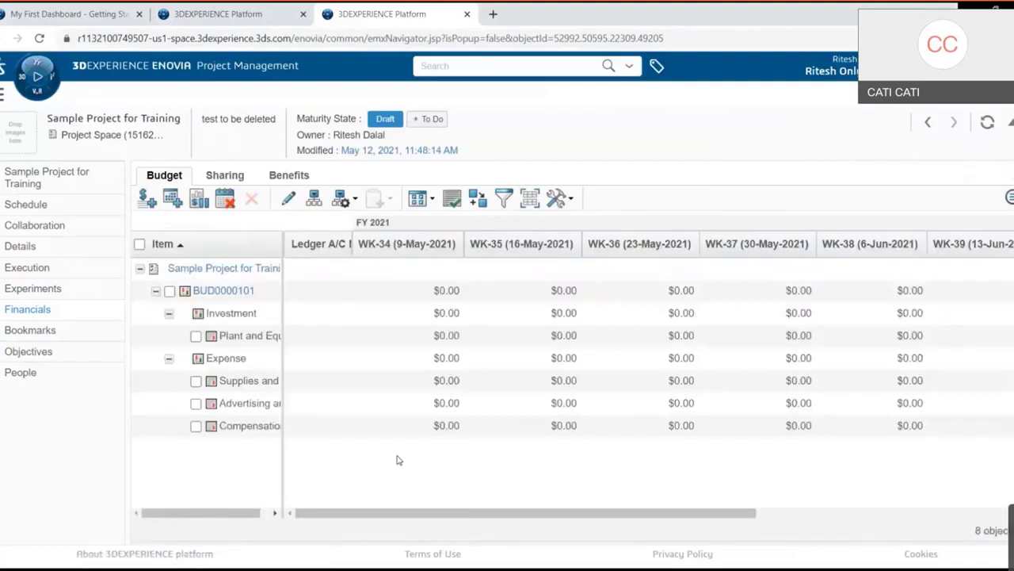
Edit the budget and set Compensation and Benefits to 1500 for WK-34 and 2500 for each week from WK-35 to WK-38
{"action": "left_click", "coordinate": [288, 200]}
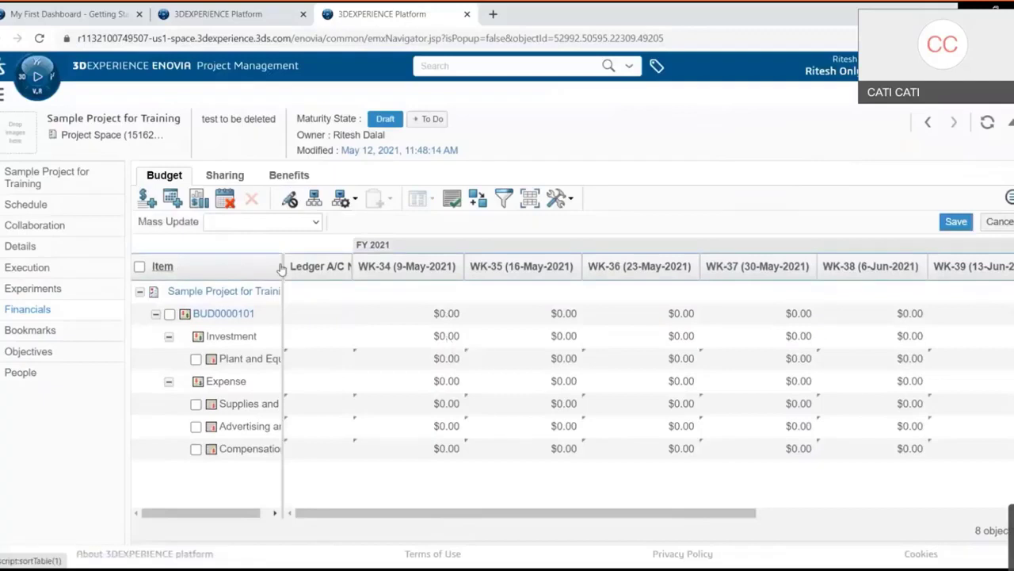
{"action": "left_click_drag", "start_coordinate": [281, 270], "coordinate": [367, 271]}
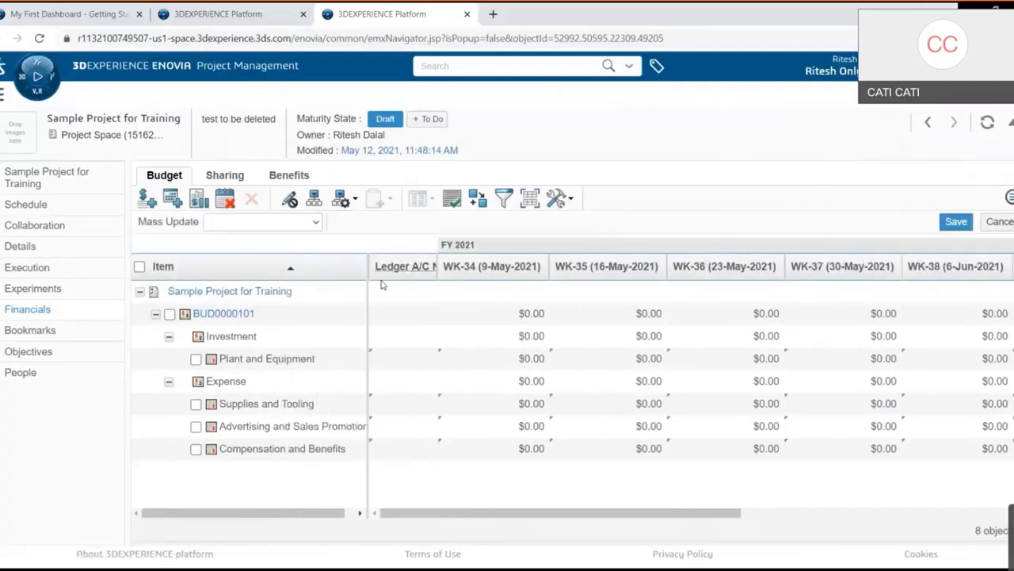
{"action": "left_click", "coordinate": [521, 446]}
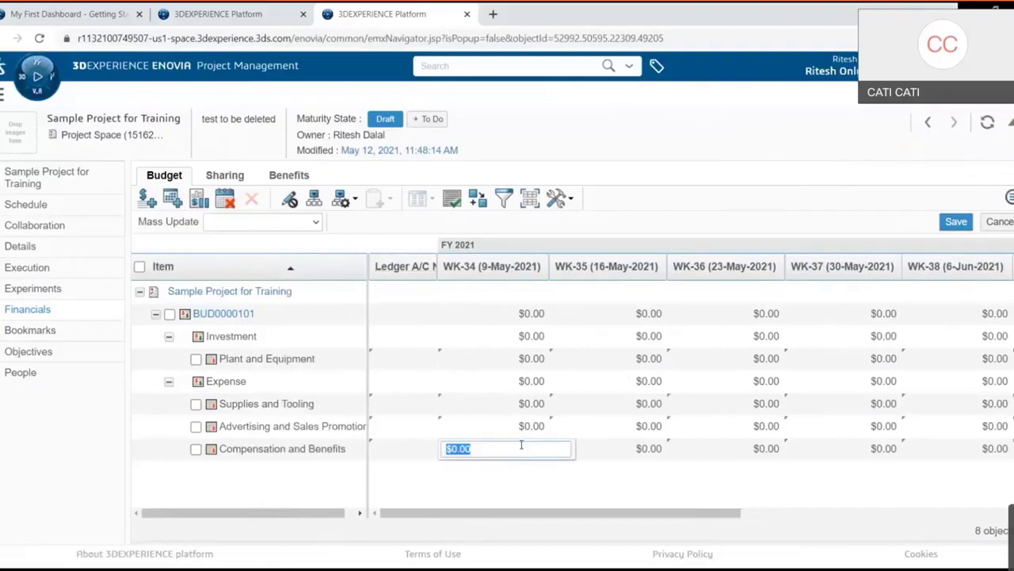
{"action": "type", "text": "1500"}
{"action": "key", "text": "Tab"}
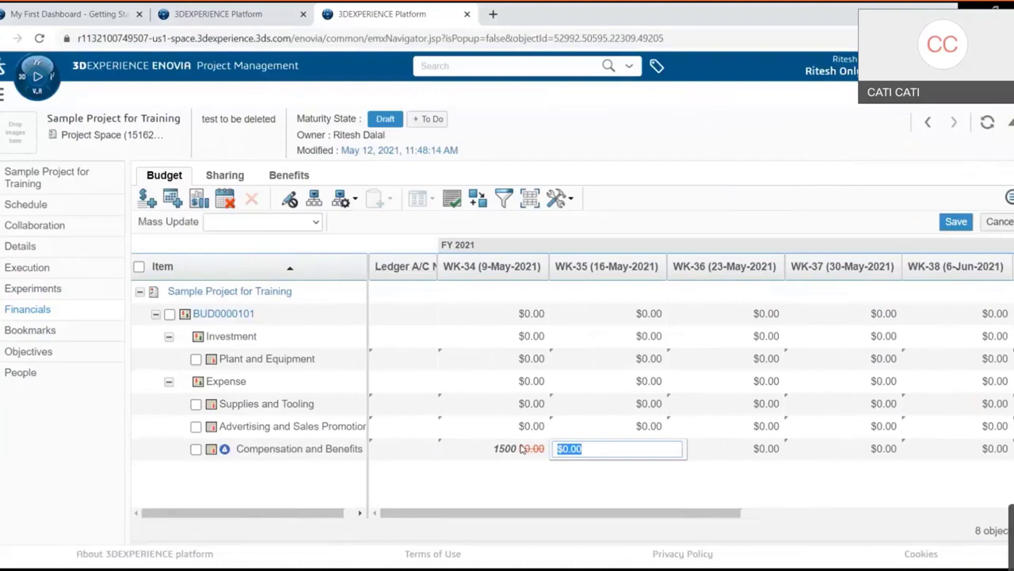
{"action": "type", "text": "2500"}
{"action": "key", "text": "Tab"}
{"action": "type", "text": "2500"}
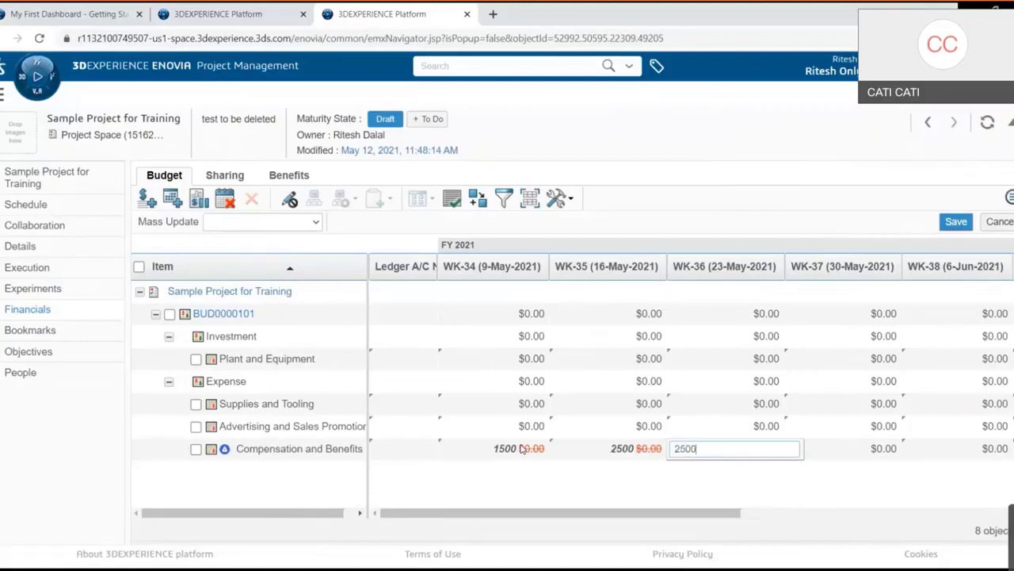
{"action": "key", "text": "Tab"}
{"action": "type", "text": "2500"}
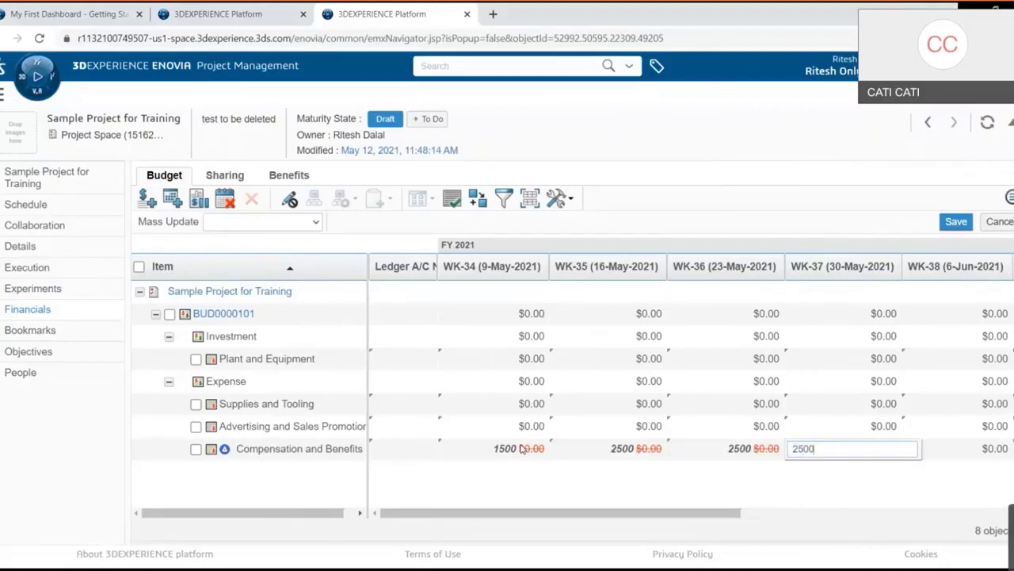
{"action": "key", "text": "Tab"}
{"action": "type", "text": "2500"}
{"action": "key", "text": "Tab"}
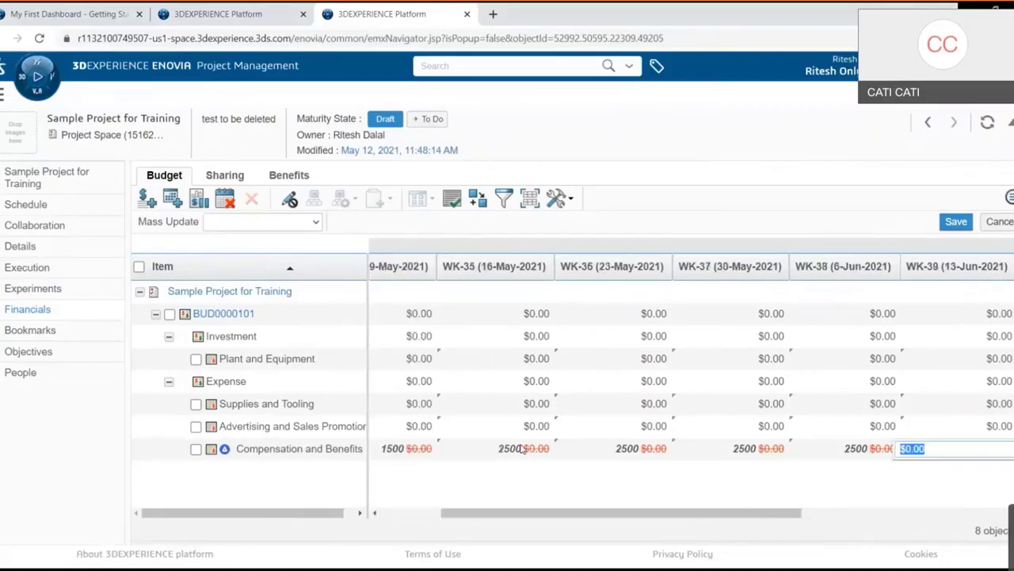
Set Compensation and Benefits to 2500 for each week from WK-39 to WK-41 and 1500 for WK-42
{"action": "type", "text": "2500"}
{"action": "key", "text": "Tab"}
{"action": "type", "text": "2"}
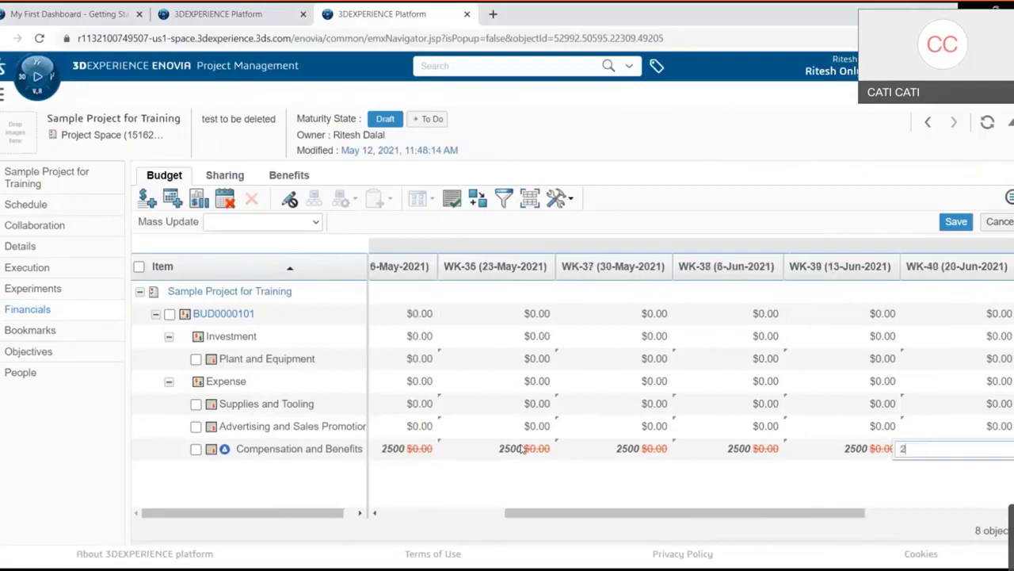
{"action": "type", "text": "500"}
{"action": "key", "text": "Tab"}
{"action": "type", "text": "25"}
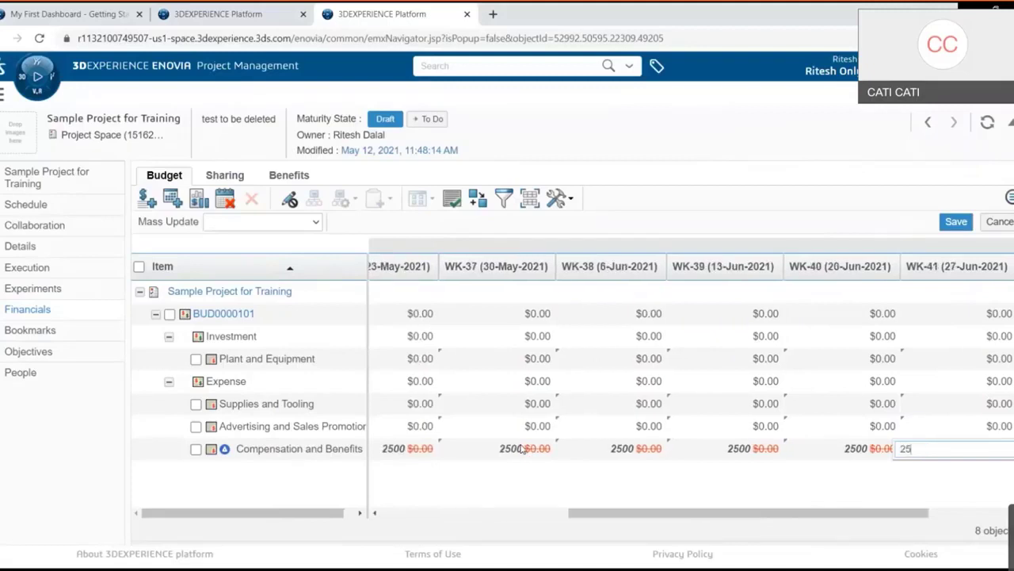
{"action": "type", "text": "00"}
{"action": "key", "text": "Tab"}
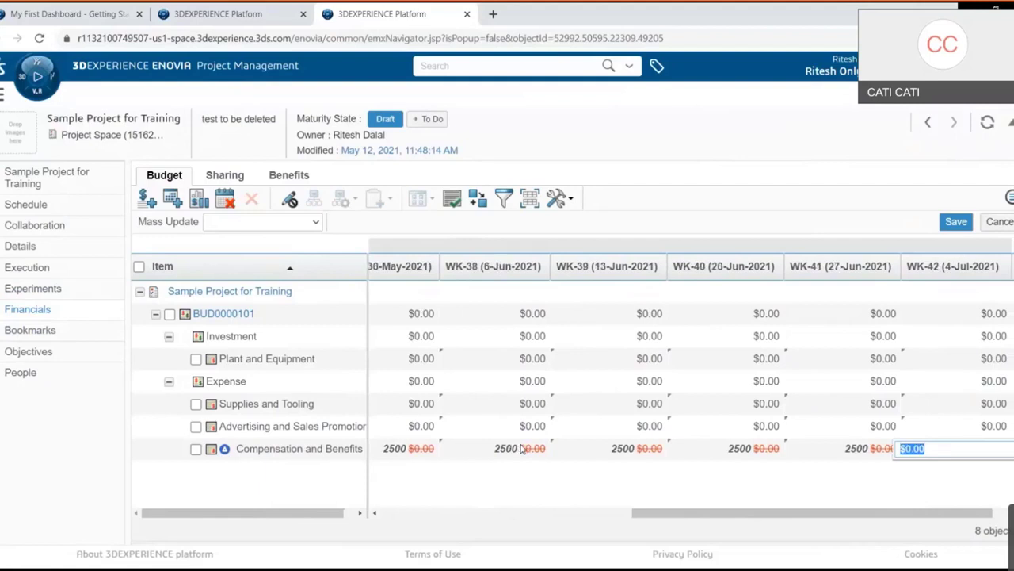
{"action": "type", "text": "1500"}
{"action": "key", "text": "Tab"}
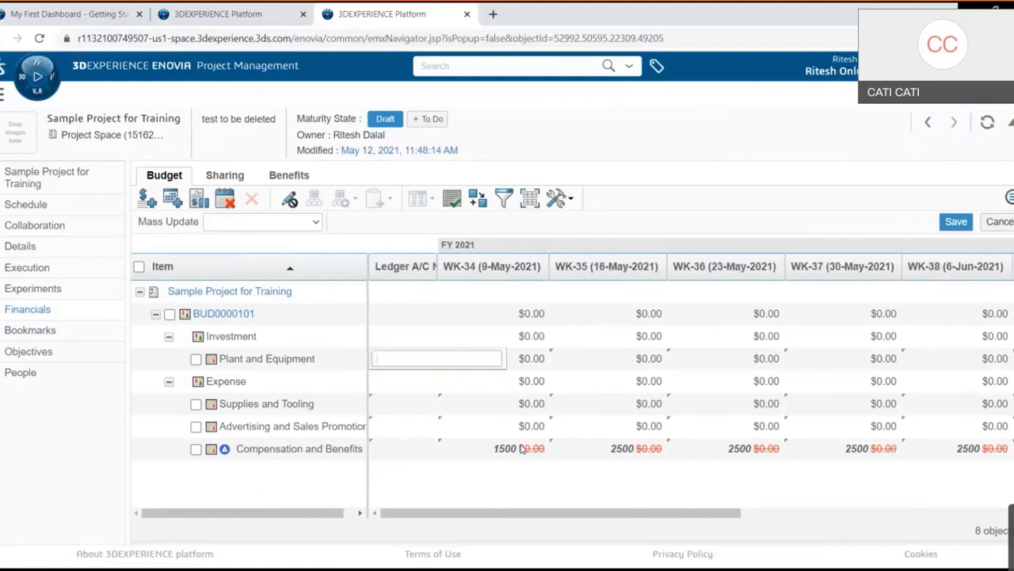
Set Plant and Equipment to 50000 for WK-36, 15500 for WK-37 and 0 for WK-38
{"action": "key", "text": "Tab"}
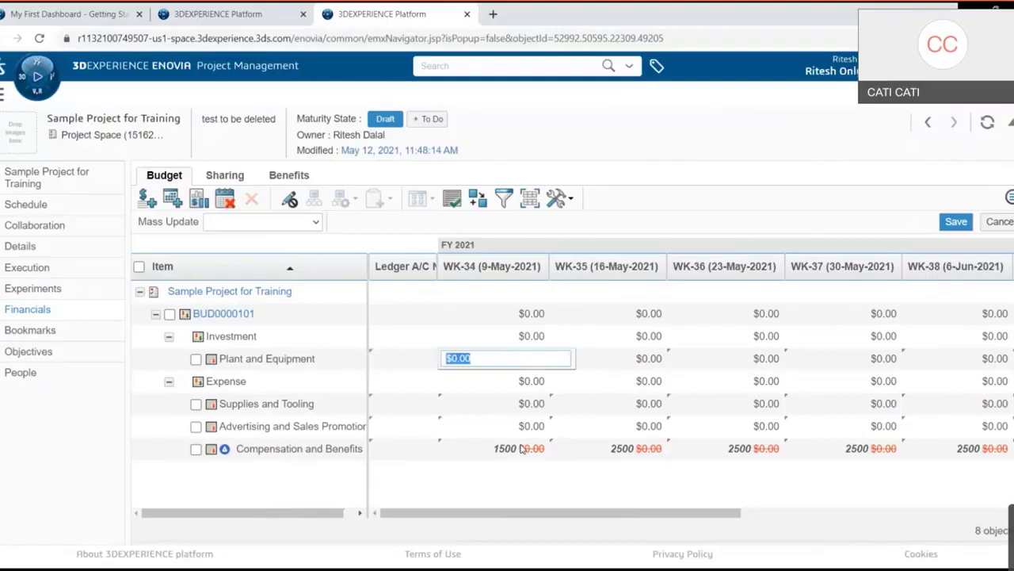
{"action": "key", "text": "Tab"}
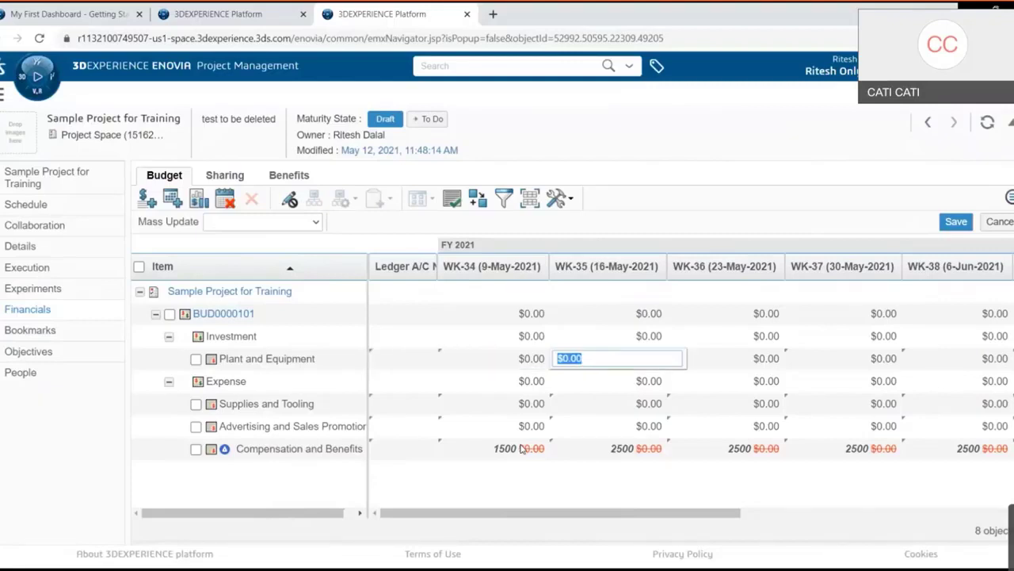
{"action": "key", "text": "Tab"}
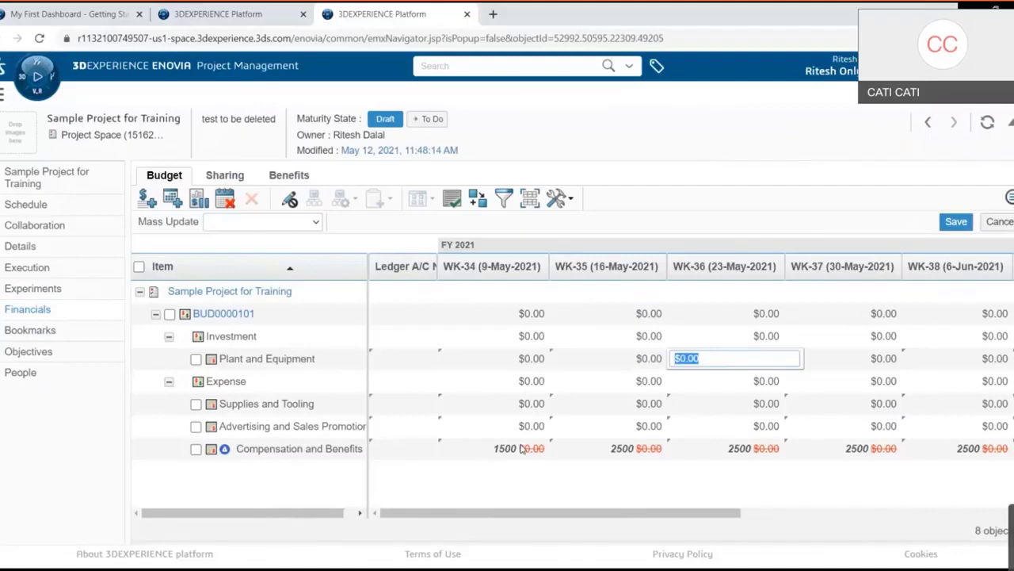
{"action": "type", "text": "50000"}
{"action": "key", "text": "Tab"}
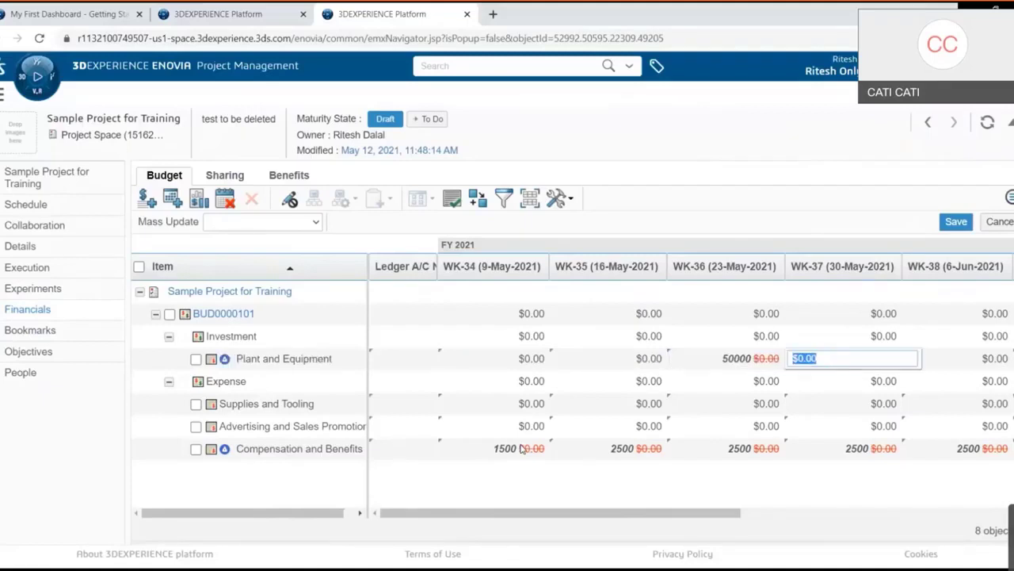
{"action": "type", "text": "15500"}
{"action": "key", "text": "Tab"}
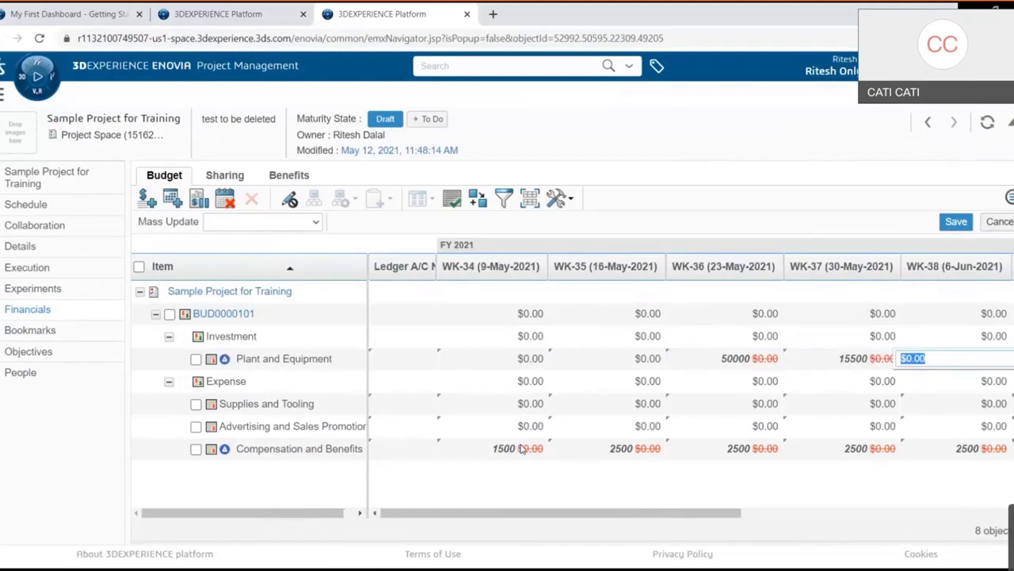
{"action": "type", "text": "0"}
{"action": "key", "text": "Tab"}
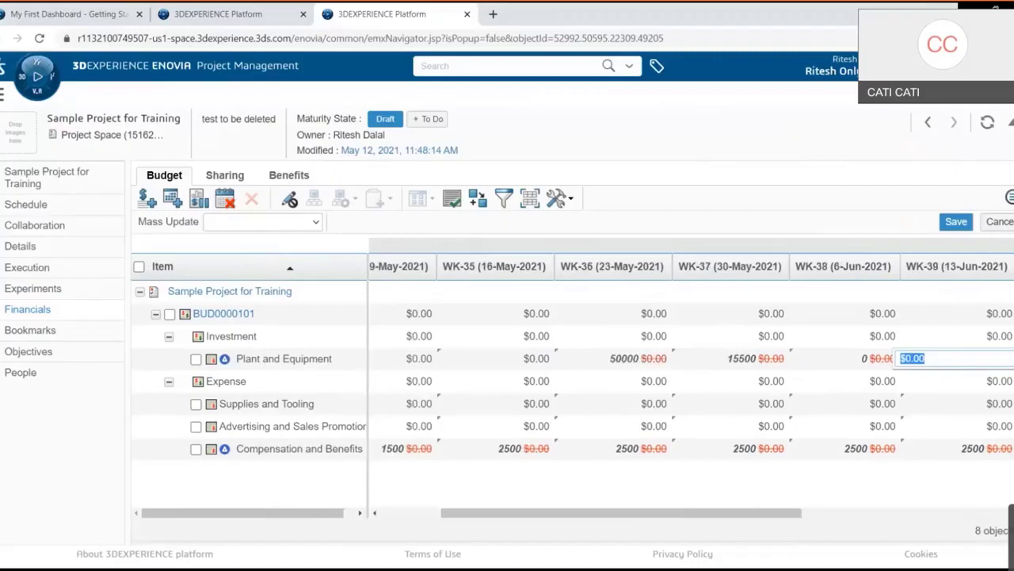
Set Supplies and Tooling to 500 for both WK-35 and WK-36
{"action": "left_click", "coordinate": [433, 512]}
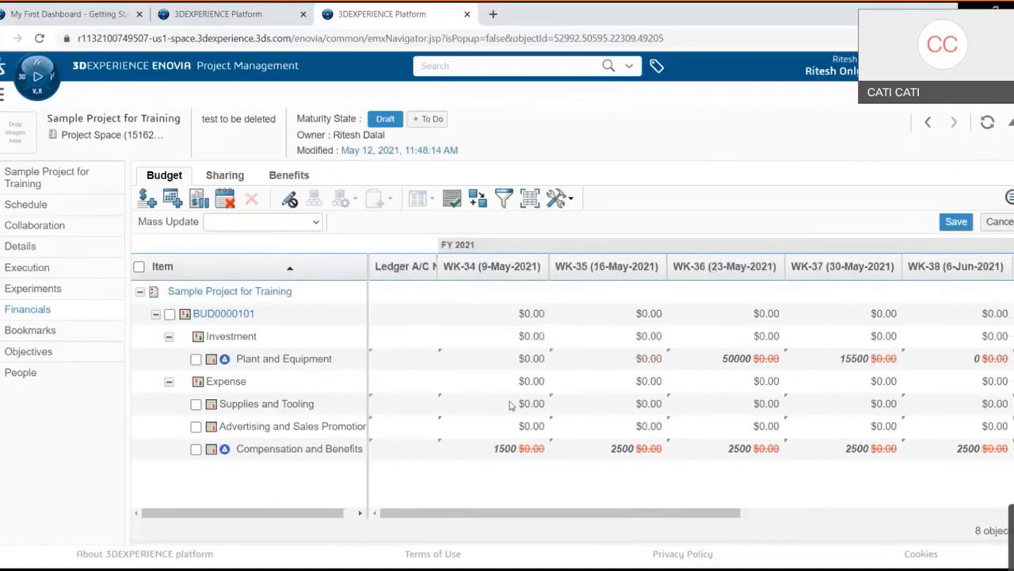
{"action": "left_click", "coordinate": [511, 405]}
{"action": "key", "text": "Tab"}
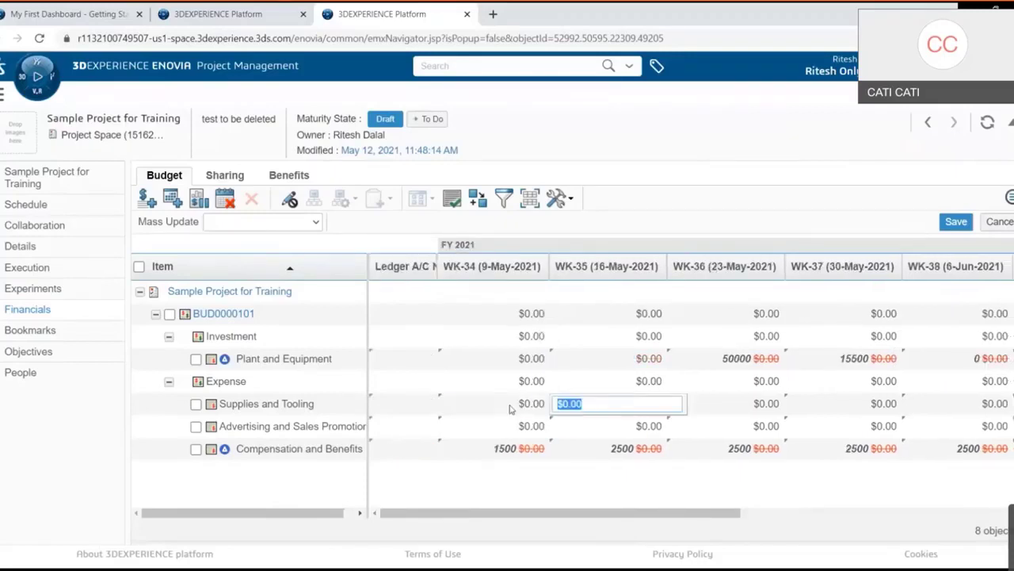
{"action": "type", "text": "500"}
{"action": "key", "text": "Tab"}
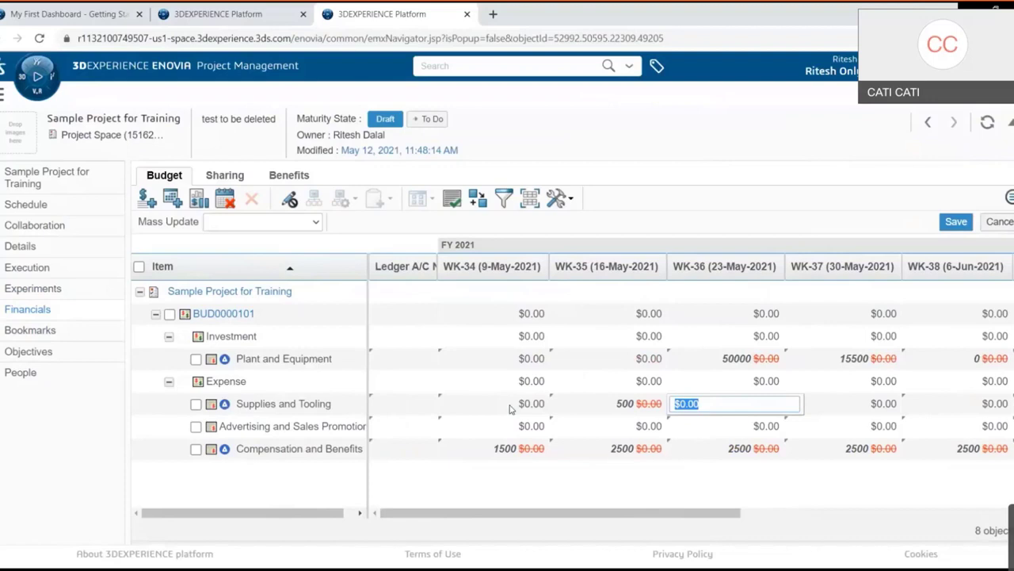
{"action": "type", "text": "500"}
{"action": "key", "text": "Tab"}
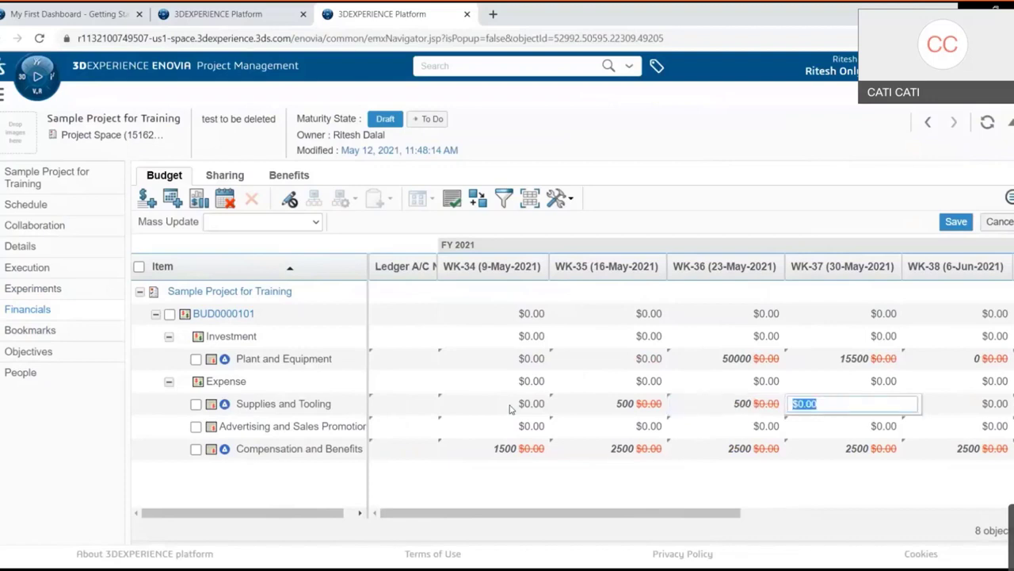
Set Advertising and Sales Promotion to 5000 for WK-38 and WK-41, leaving WK-39 and WK-40 without an amount
{"action": "left_click", "coordinate": [606, 433]}
{"action": "left_click", "coordinate": [715, 432]}
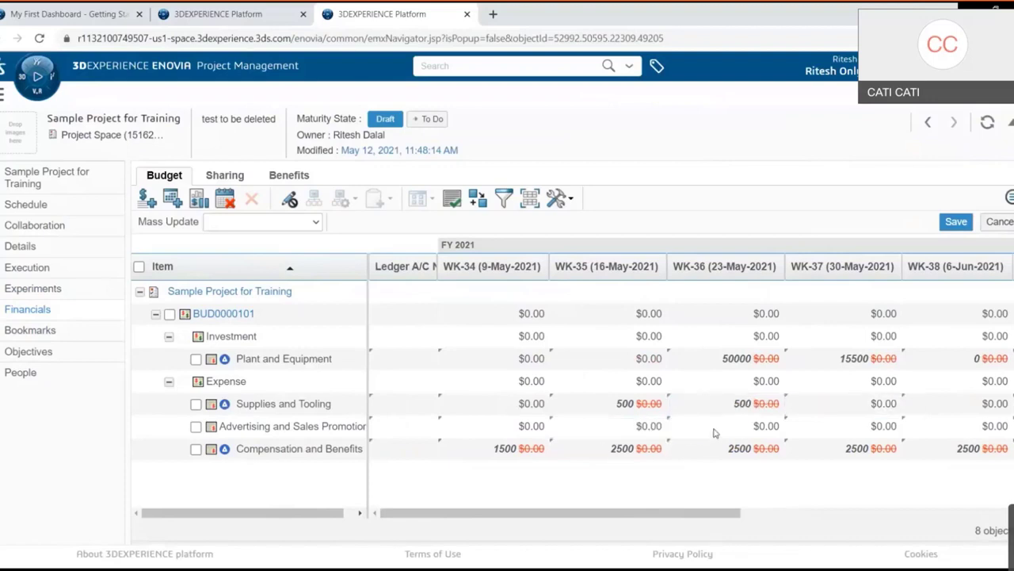
{"action": "left_click", "coordinate": [715, 433]}
{"action": "left_click", "coordinate": [824, 428]}
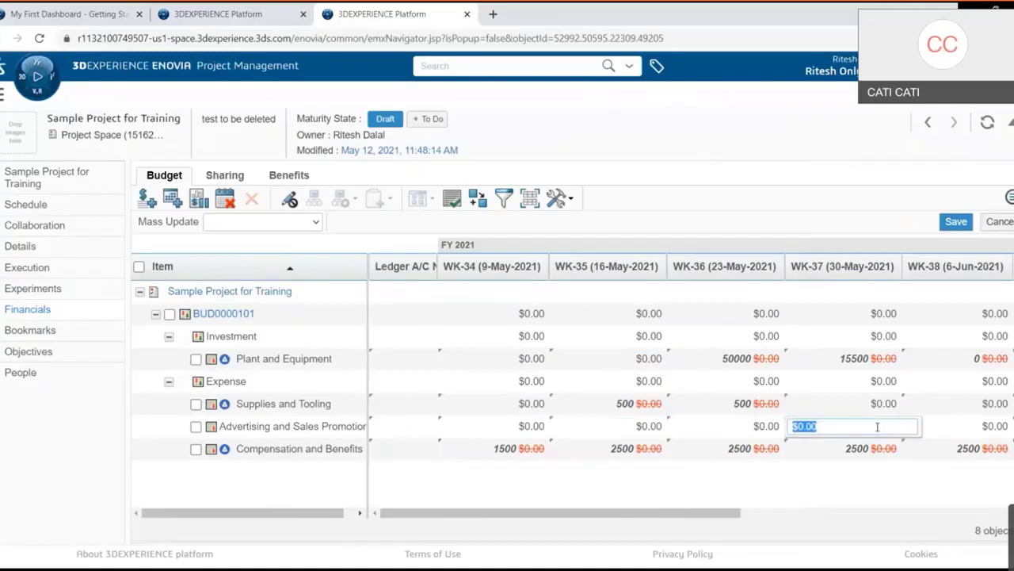
{"action": "left_click", "coordinate": [945, 428]}
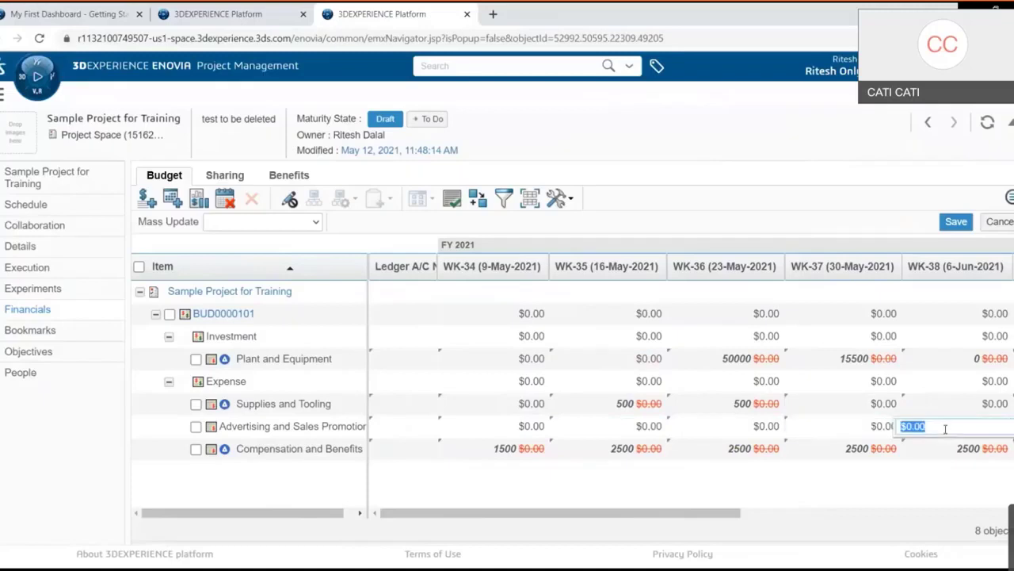
{"action": "type", "text": "5000"}
{"action": "key", "text": "Tab"}
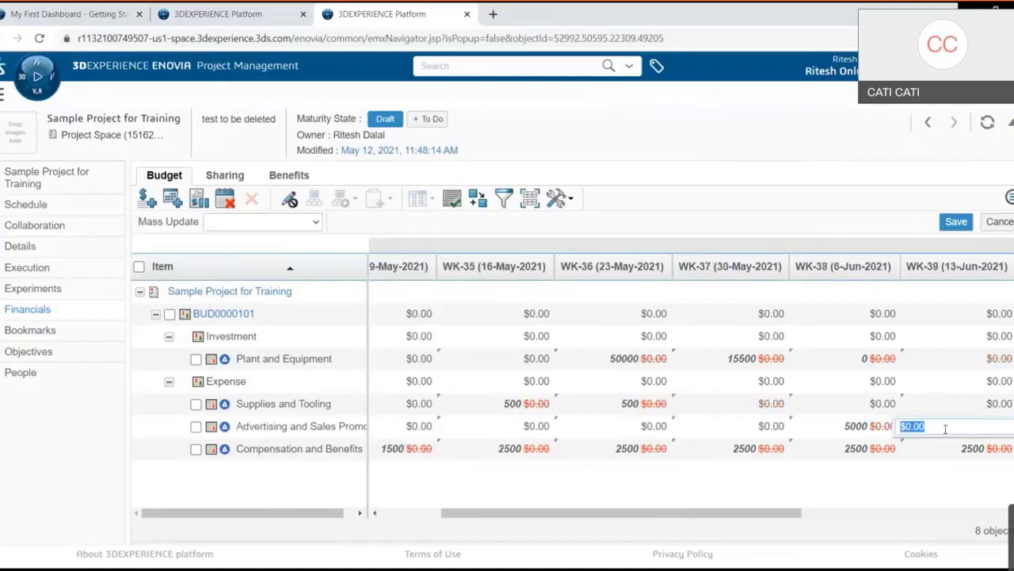
{"action": "type", "text": "5000"}
{"action": "key", "text": "BackSpace"}
{"action": "key", "text": "BackSpace"}
{"action": "key", "text": "BackSpace"}
{"action": "key", "text": "BackSpace"}
{"action": "key", "text": "Tab"}
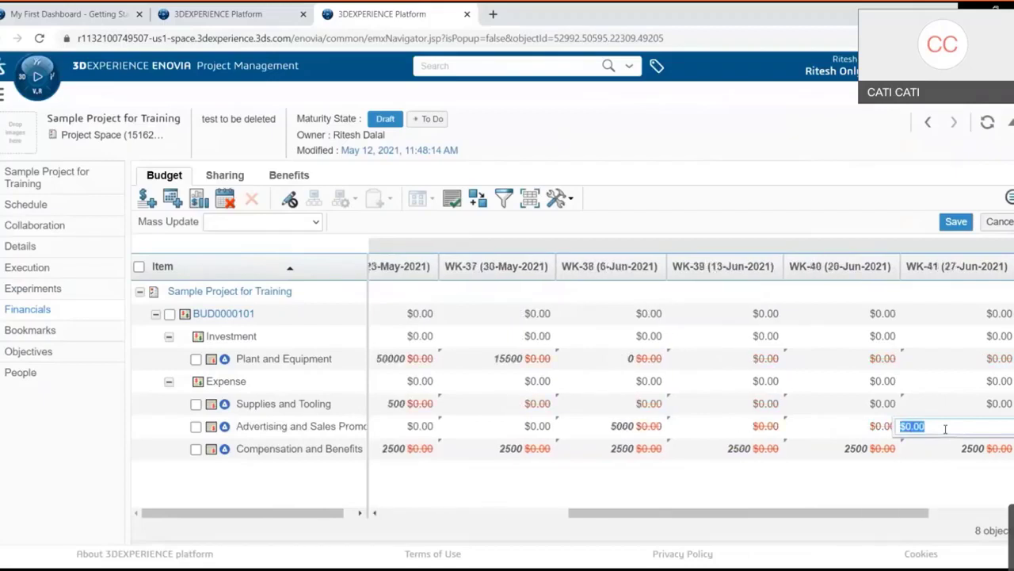
{"action": "type", "text": "5000"}
{"action": "key", "text": "Tab"}
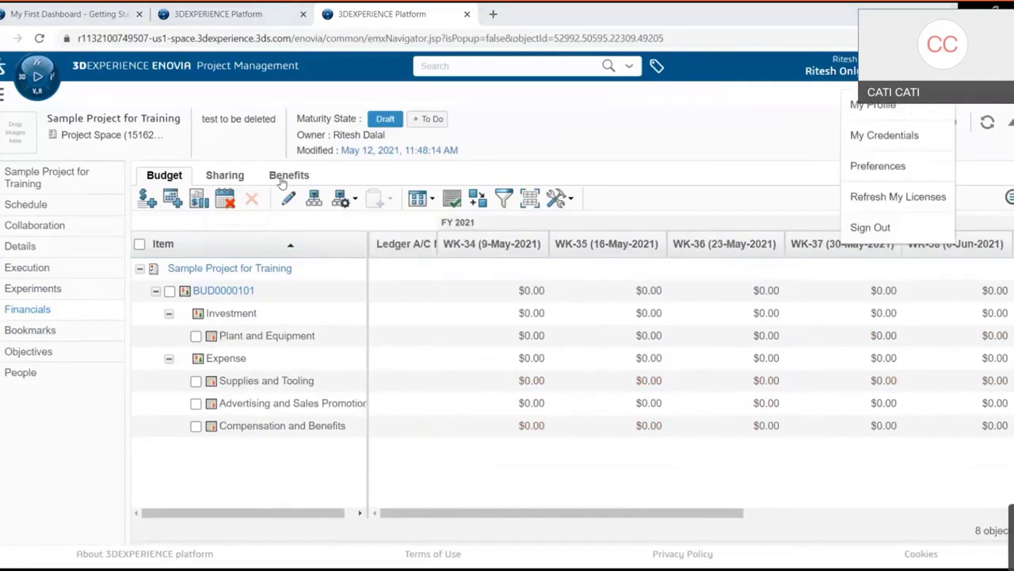
Create an auto-named project benefit with a monthly timeline from May 12, 2021 to Jul 6, 2021
{"action": "left_click", "coordinate": [282, 180]}
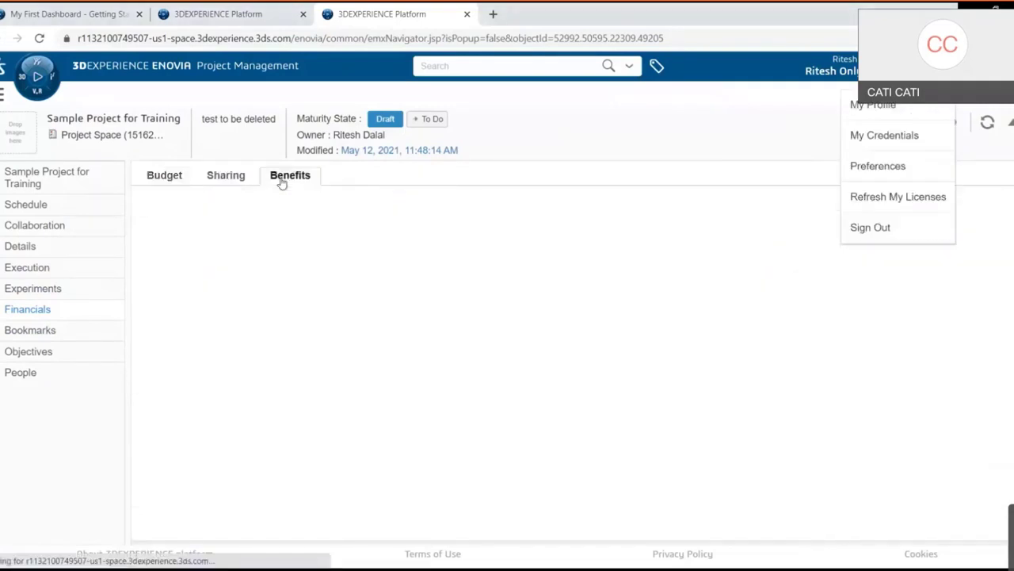
{"action": "left_click", "coordinate": [147, 199]}
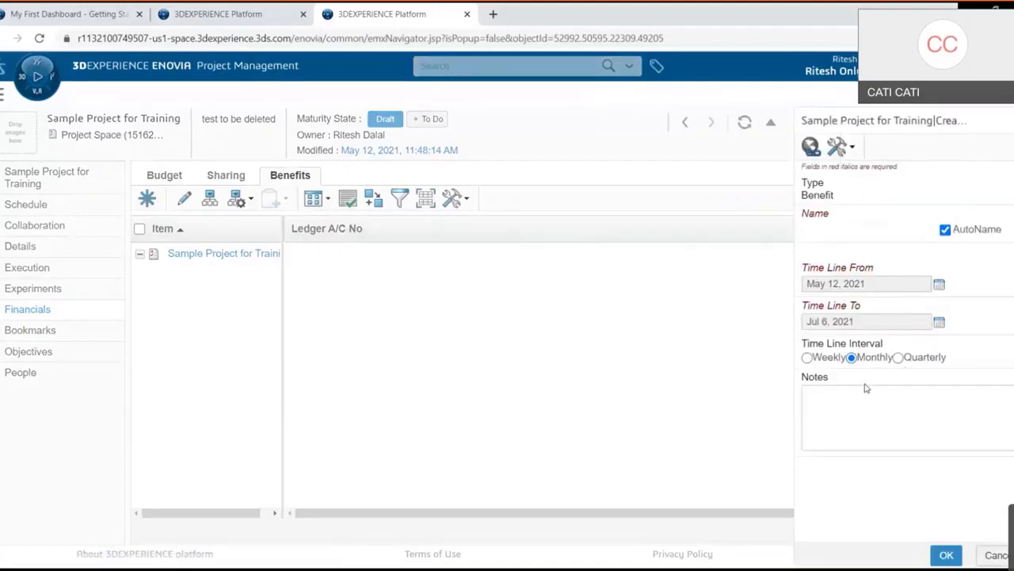
{"action": "left_click", "coordinate": [946, 554]}
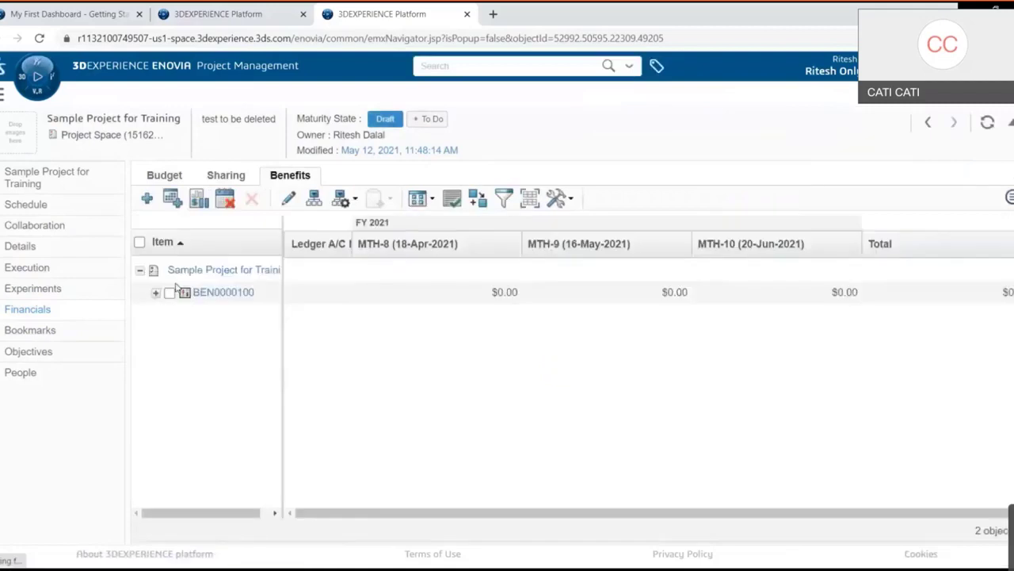
Add Incremental Orders from the Growth category as a benefit item
{"action": "left_click", "coordinate": [147, 198]}
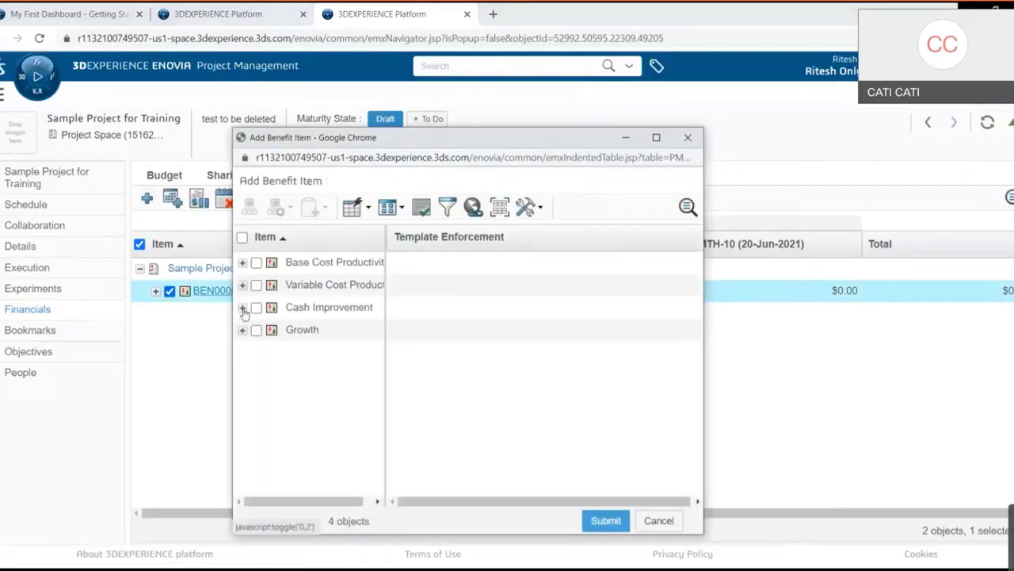
{"action": "left_click", "coordinate": [243, 331]}
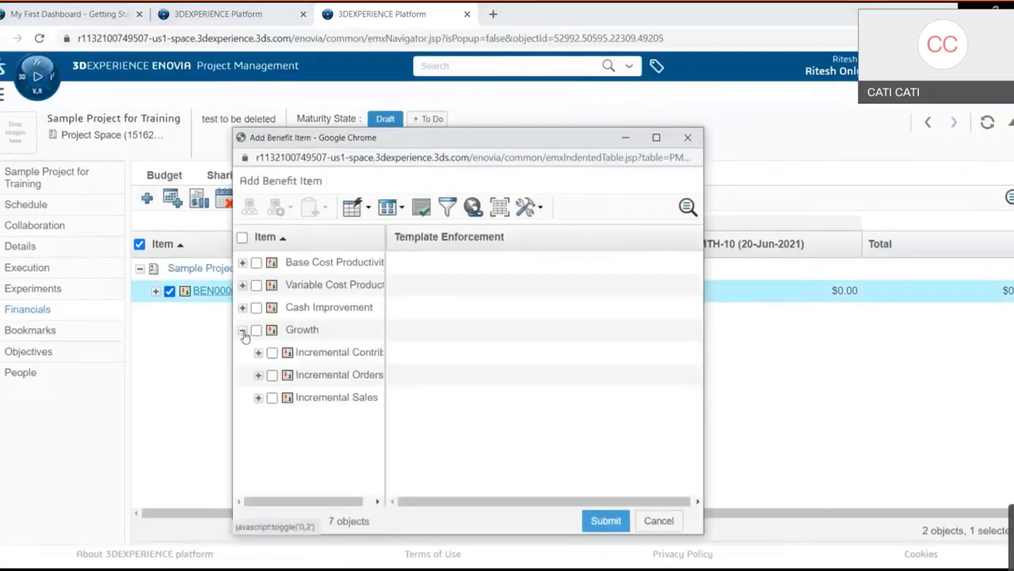
{"action": "left_click", "coordinate": [272, 375]}
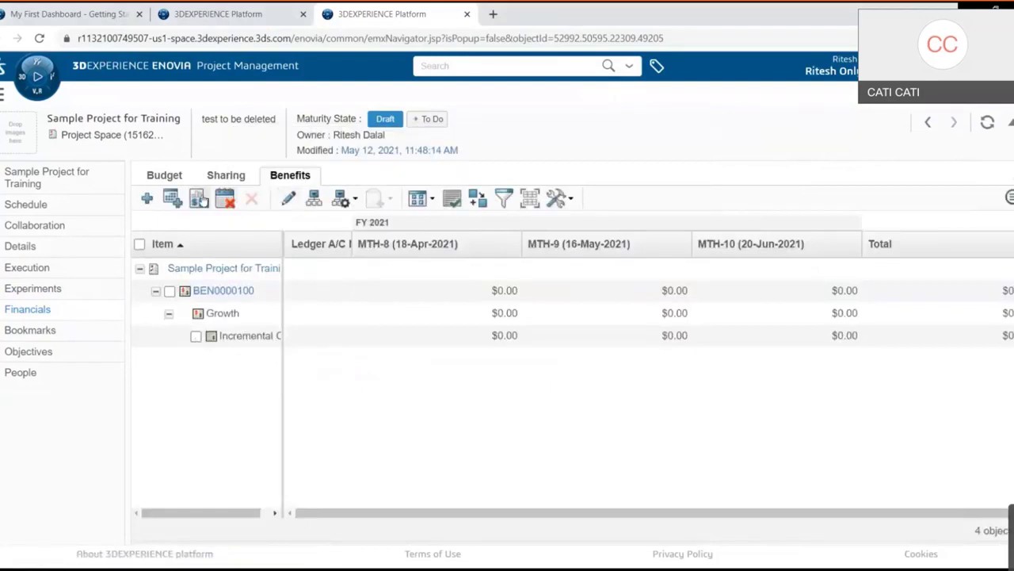
Add a person from the search results to the sharing list of the project's financials
{"action": "left_click", "coordinate": [177, 180]}
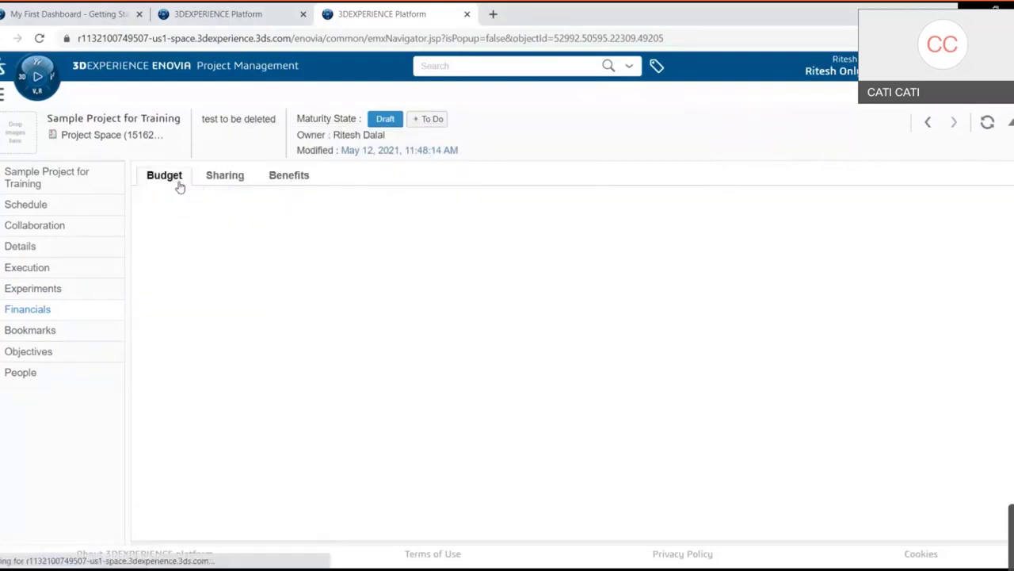
{"action": "left_click", "coordinate": [221, 182]}
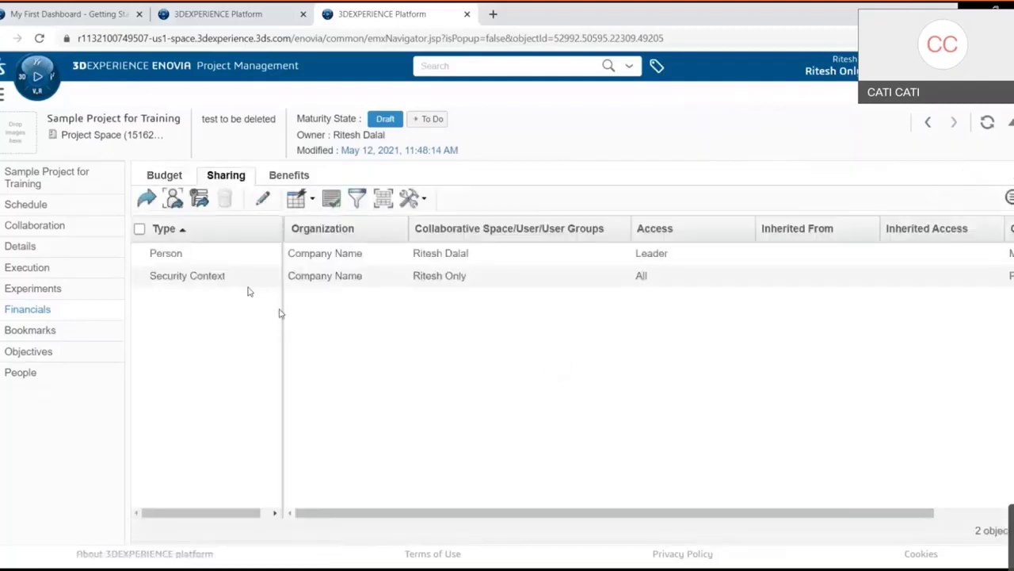
{"action": "left_click", "coordinate": [173, 199]}
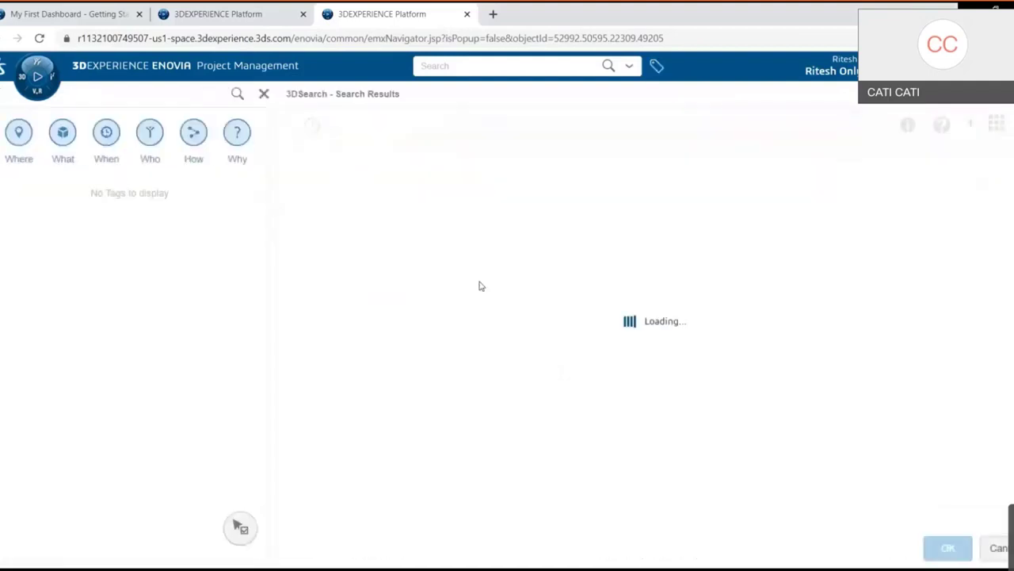
{"action": "left_click", "coordinate": [439, 272]}
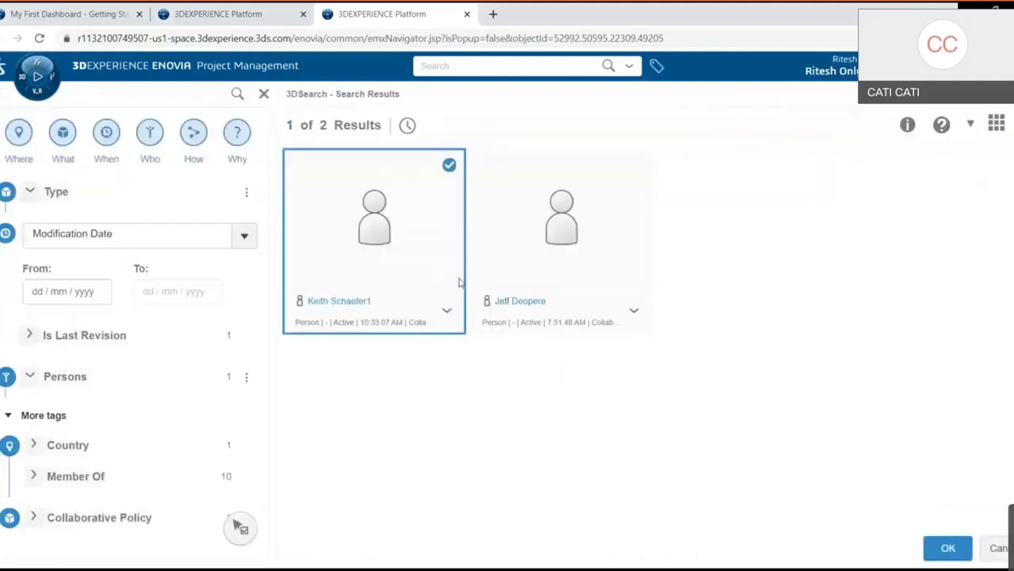
{"action": "left_click", "coordinate": [947, 548]}
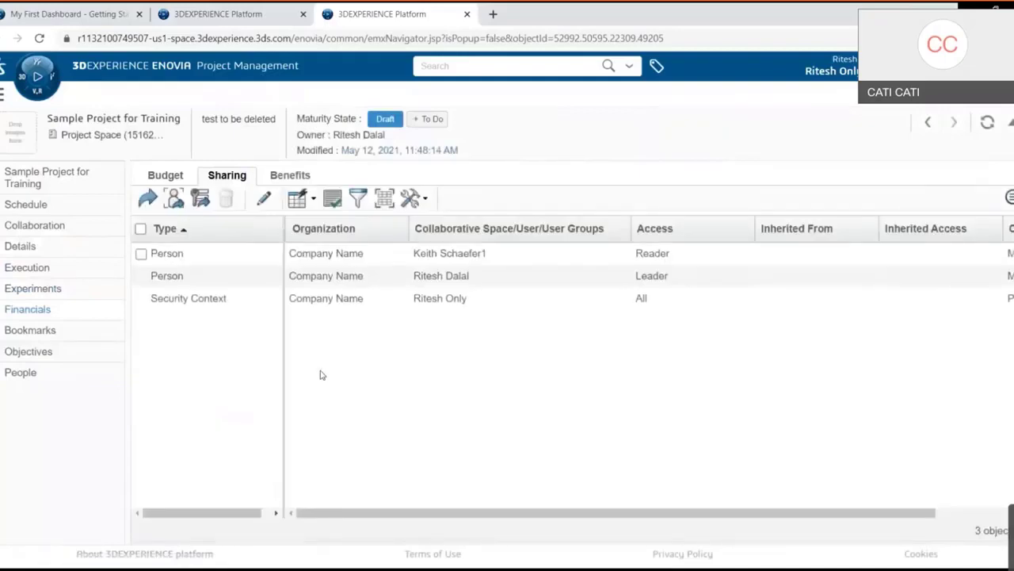
Return to the project budget and freeze it
{"action": "left_click", "coordinate": [179, 181]}
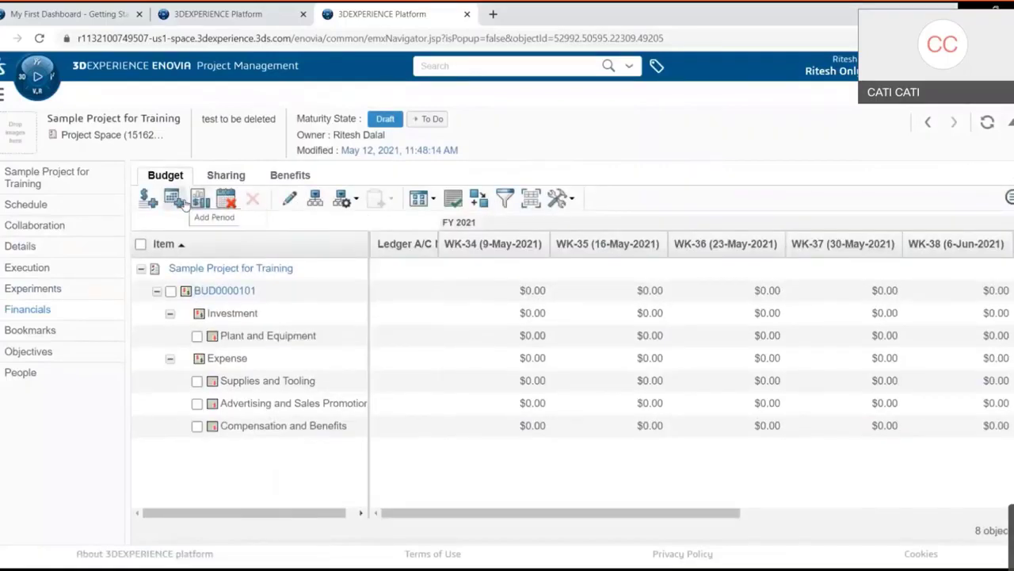
{"action": "left_click", "coordinate": [178, 200]}
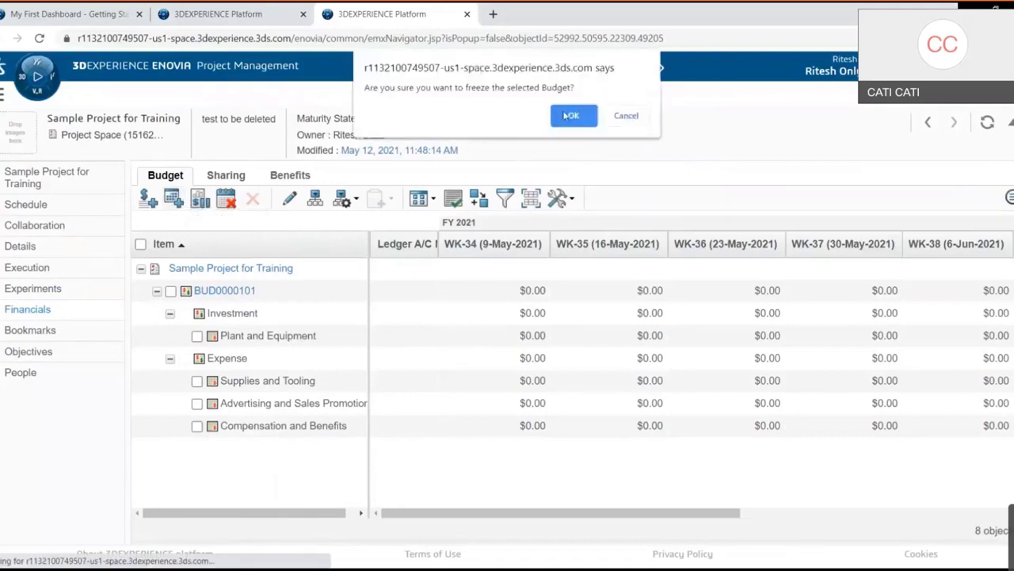
{"action": "left_click", "coordinate": [568, 114]}
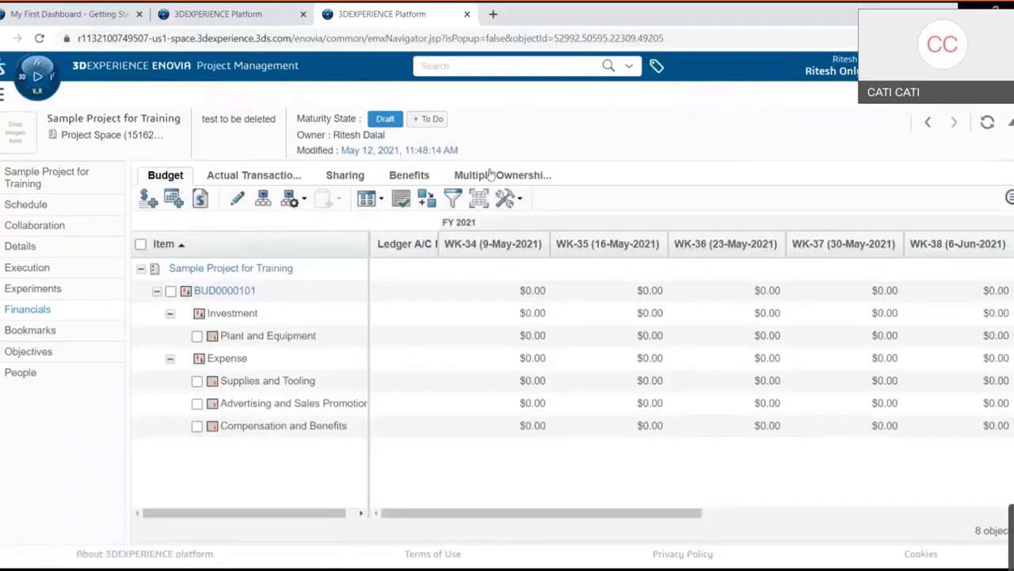
Add an actual transaction with transaction ID 1 and the date May 12, 2021
{"action": "left_click", "coordinate": [264, 176]}
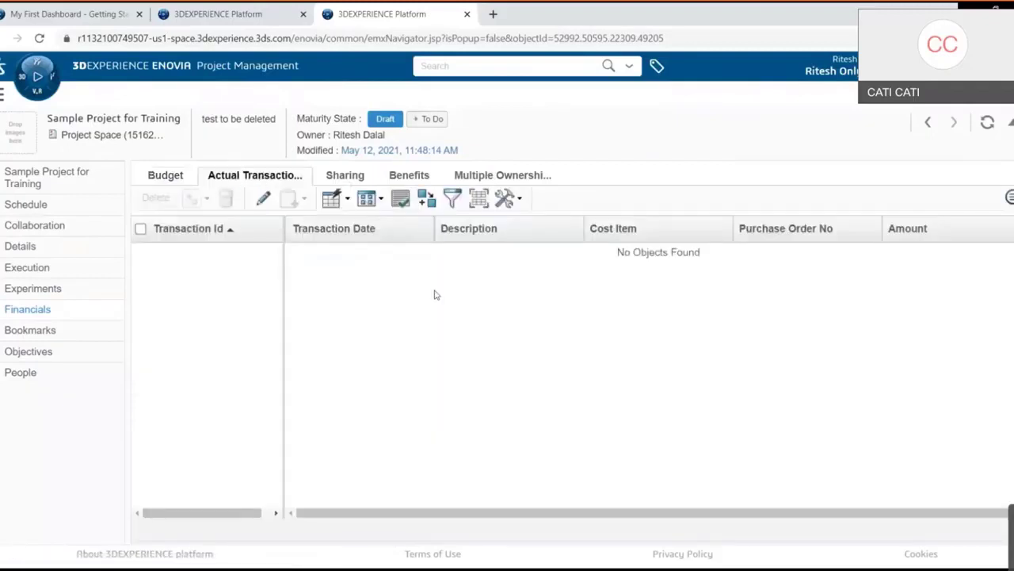
{"action": "left_click", "coordinate": [263, 198]}
{"action": "left_click", "coordinate": [191, 199]}
{"action": "left_click", "coordinate": [187, 278]}
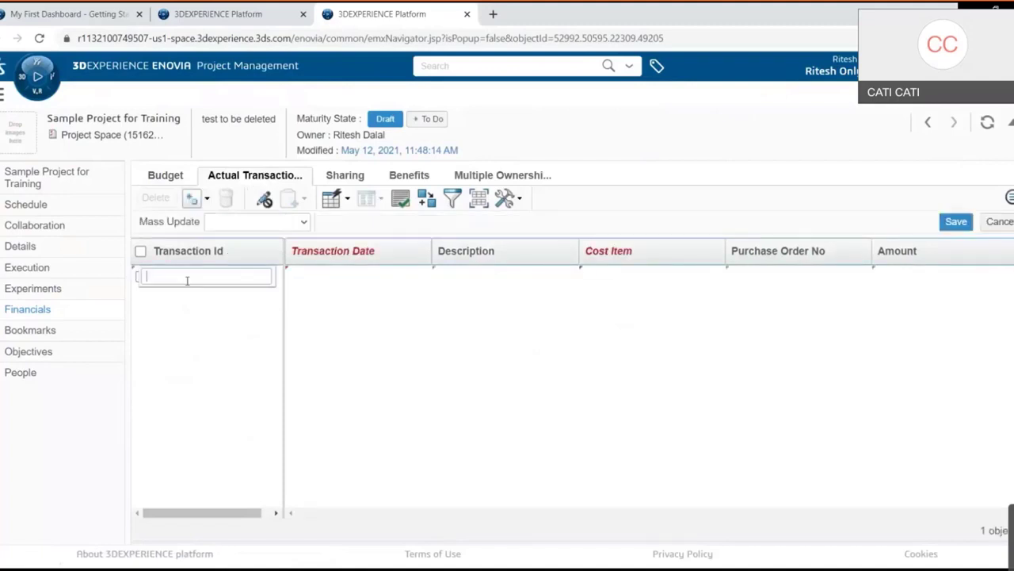
{"action": "type", "text": "1"}
{"action": "key", "text": "Tab"}
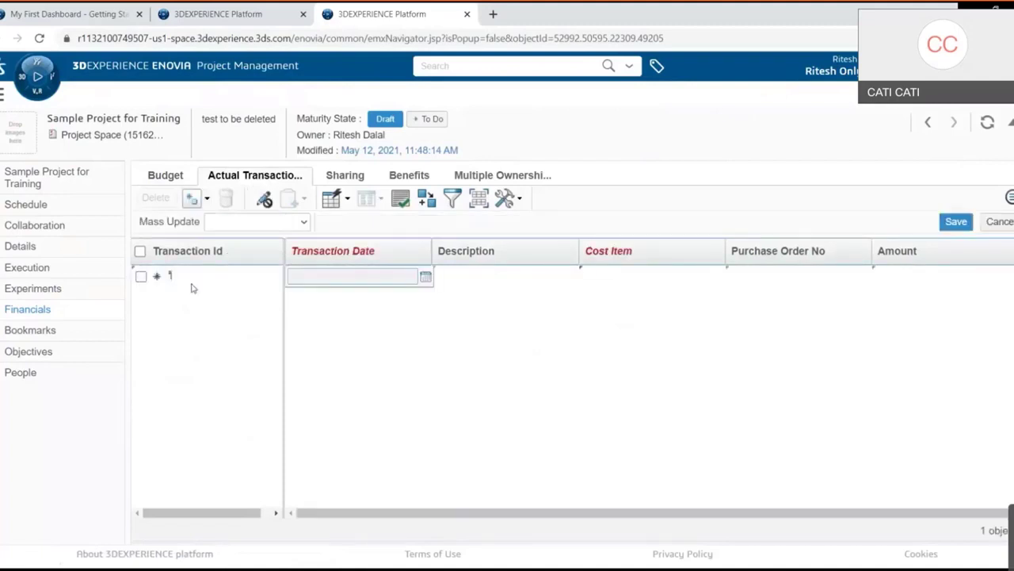
{"action": "left_click", "coordinate": [426, 277]}
{"action": "left_click", "coordinate": [508, 369]}
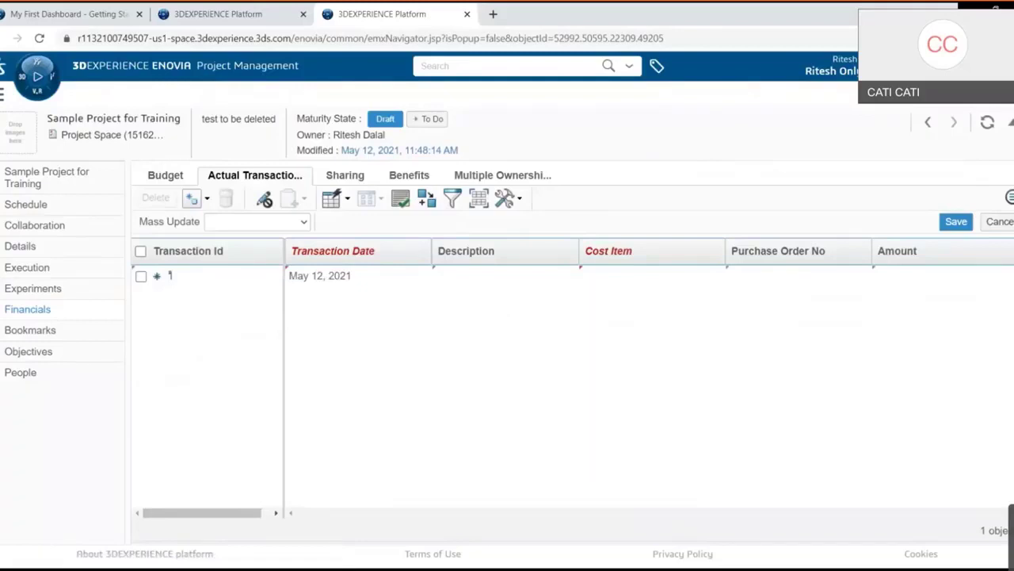
Give the transaction the description test, cost item Compensation and Benefits, a purchase order number and the amount 1
{"action": "left_click", "coordinate": [442, 275]}
{"action": "type", "text": "test"}
{"action": "left_click", "coordinate": [617, 275]}
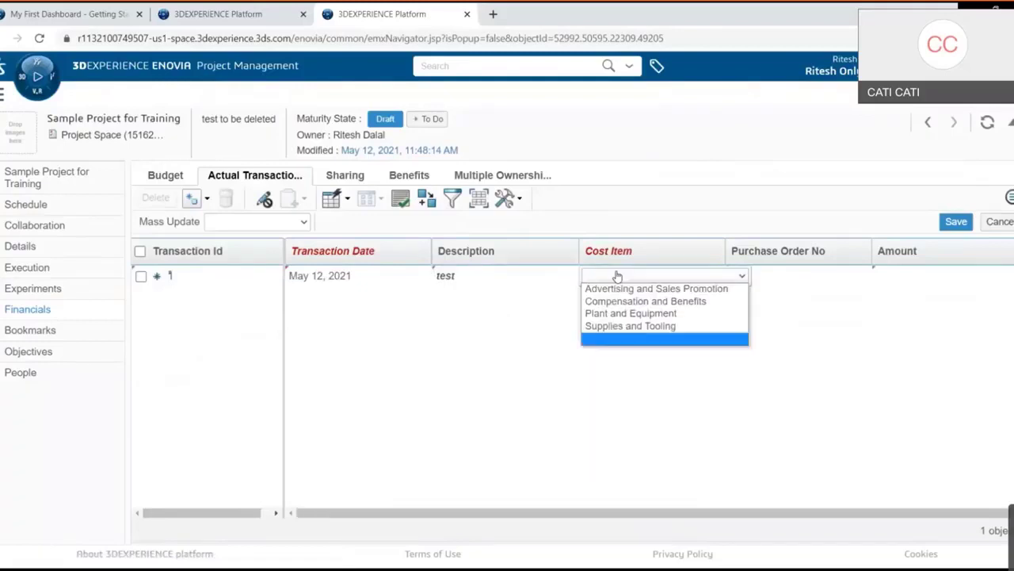
{"action": "left_click", "coordinate": [627, 301]}
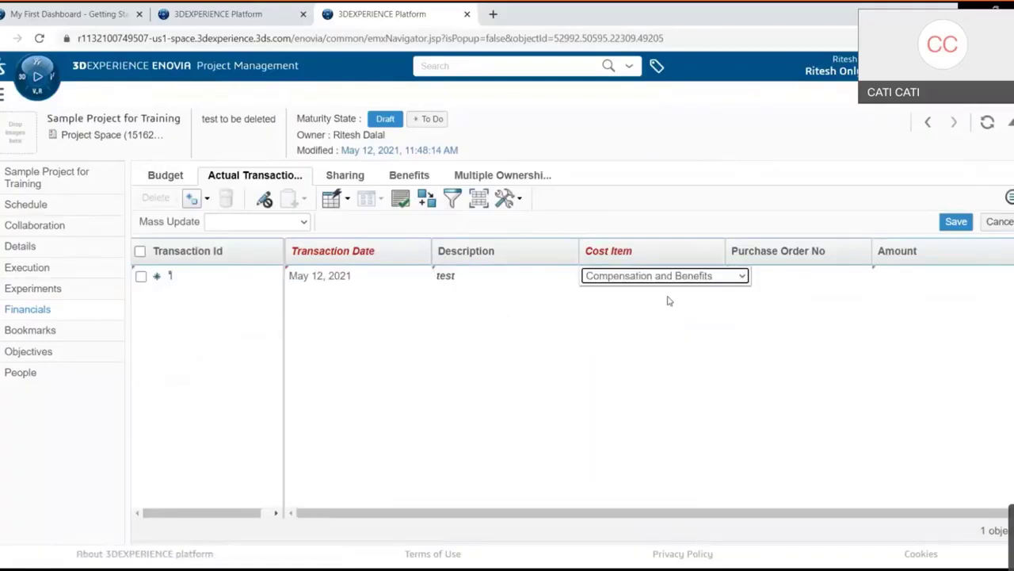
{"action": "left_click", "coordinate": [769, 282]}
{"action": "type", "text": "123"}
{"action": "left_click", "coordinate": [898, 278]}
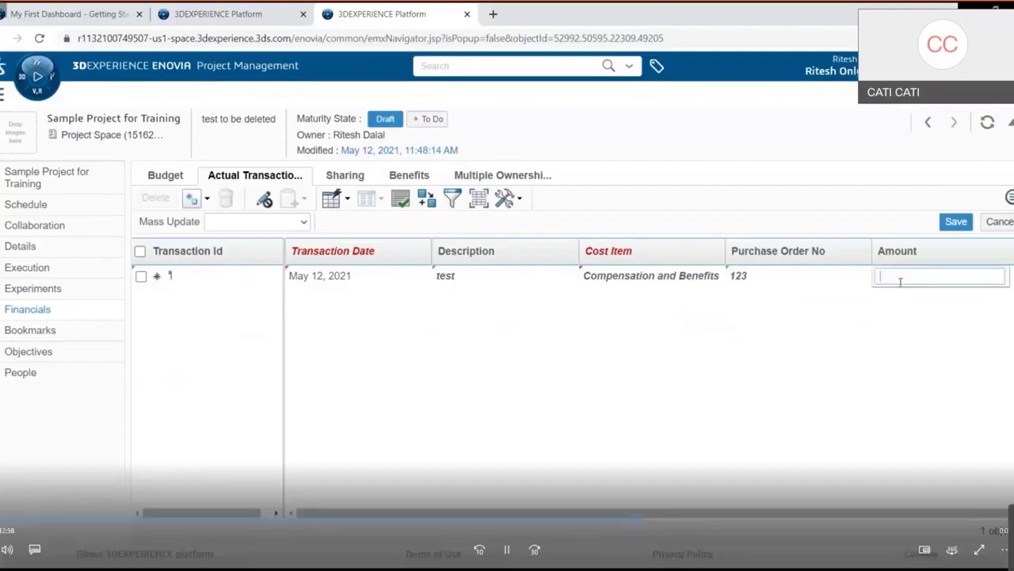
{"action": "type", "text": "1"}
{"action": "left_click", "coordinate": [507, 555]}
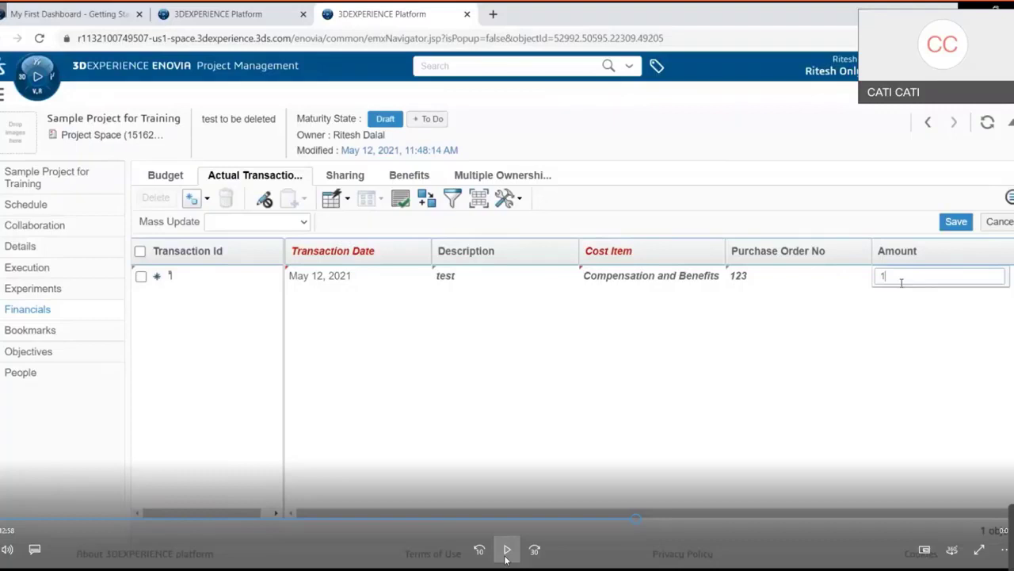
{"action": "left_click", "coordinate": [507, 551]}
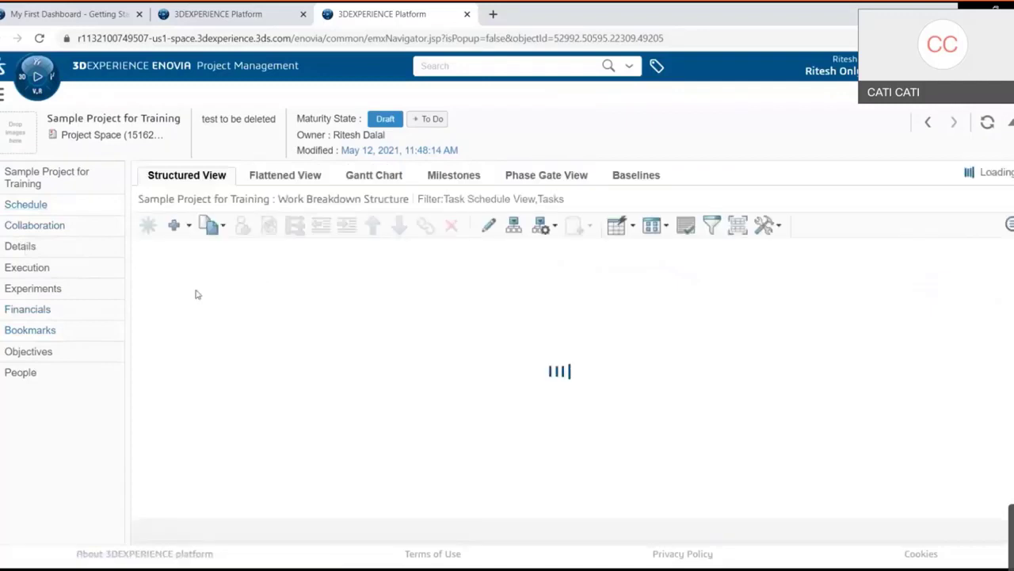
Add the first three people from the search results as project members and open the member list for editing
{"action": "left_click", "coordinate": [26, 378]}
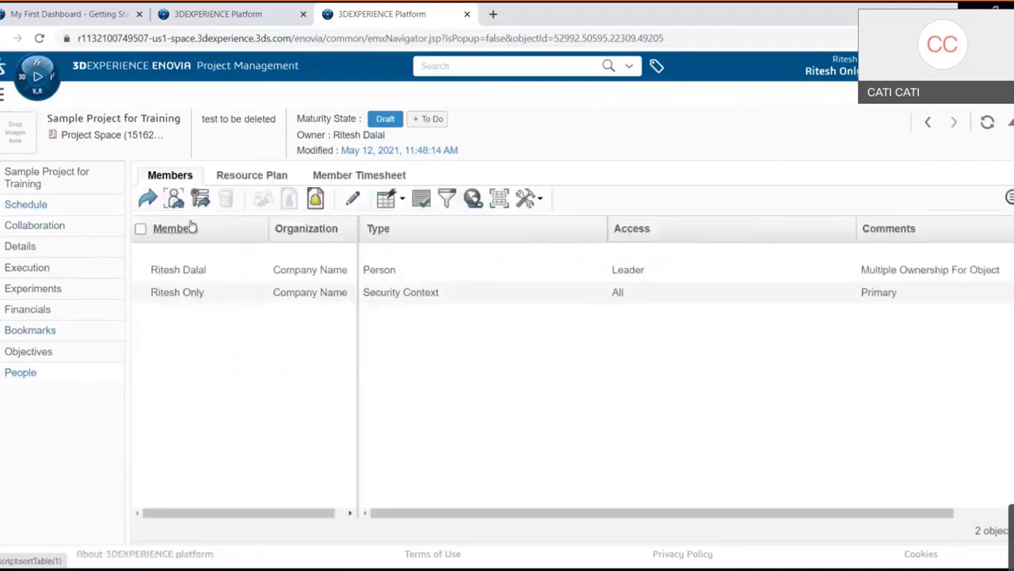
{"action": "left_click", "coordinate": [149, 199]}
{"action": "left_click", "coordinate": [391, 240]}
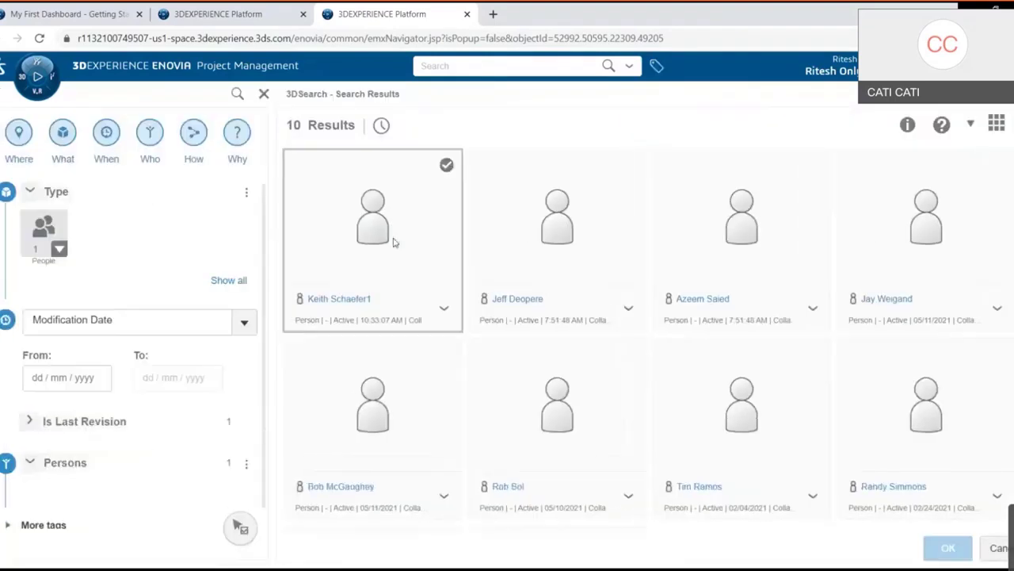
{"action": "left_click", "coordinate": [504, 240]}
{"action": "left_click", "coordinate": [783, 249]}
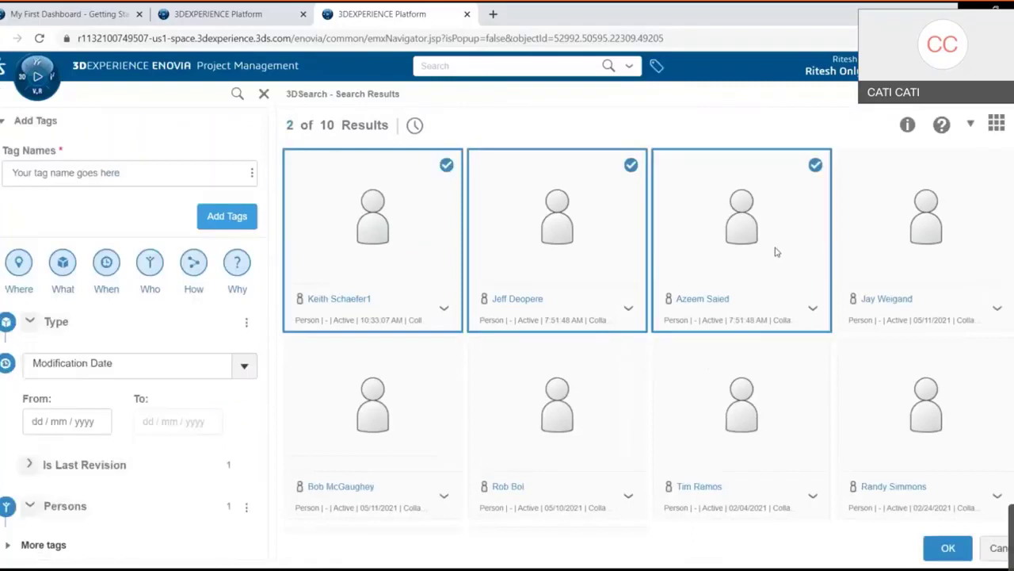
{"action": "left_click", "coordinate": [949, 548]}
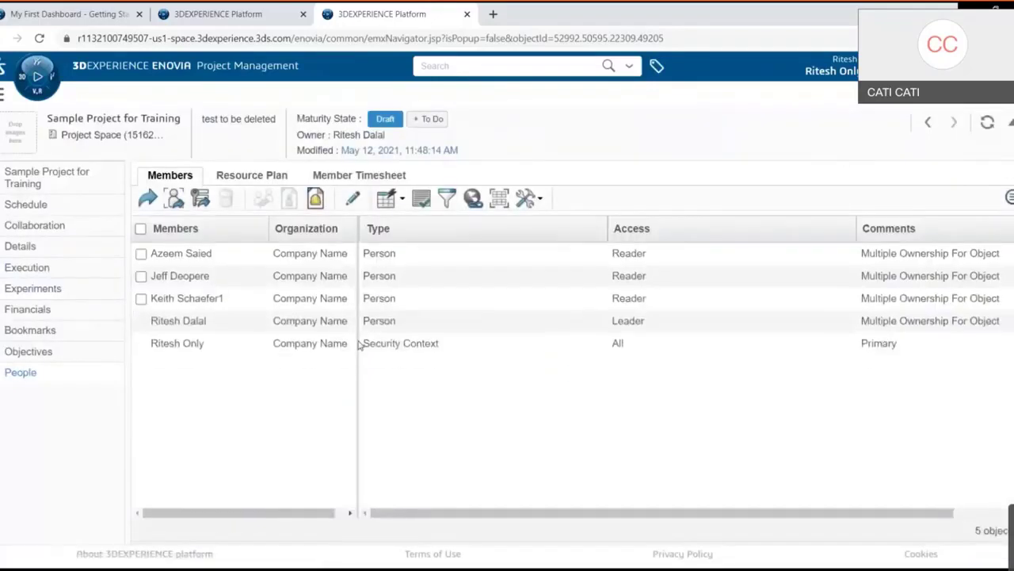
{"action": "left_click", "coordinate": [352, 200]}
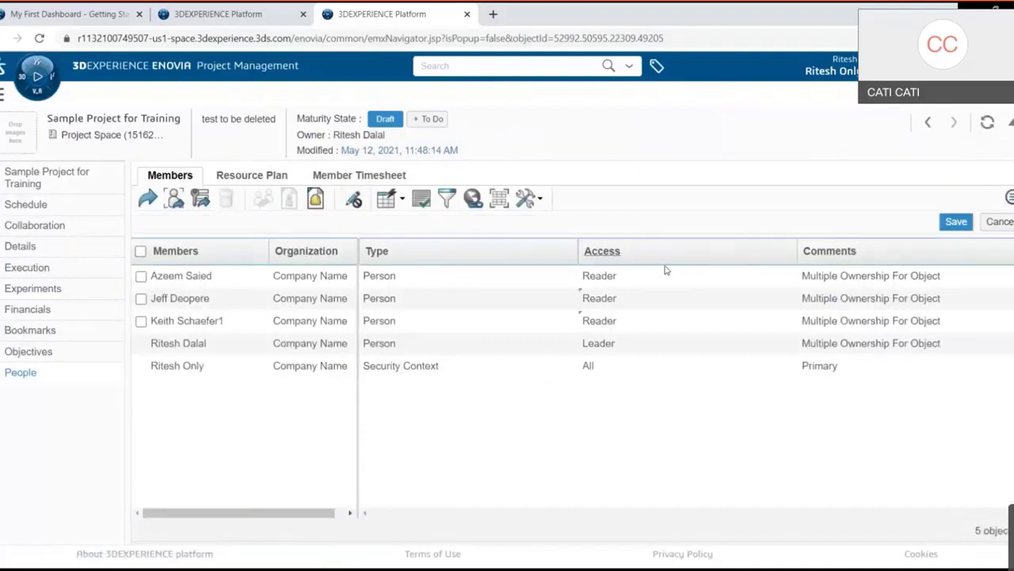
{"action": "left_click", "coordinate": [507, 550]}
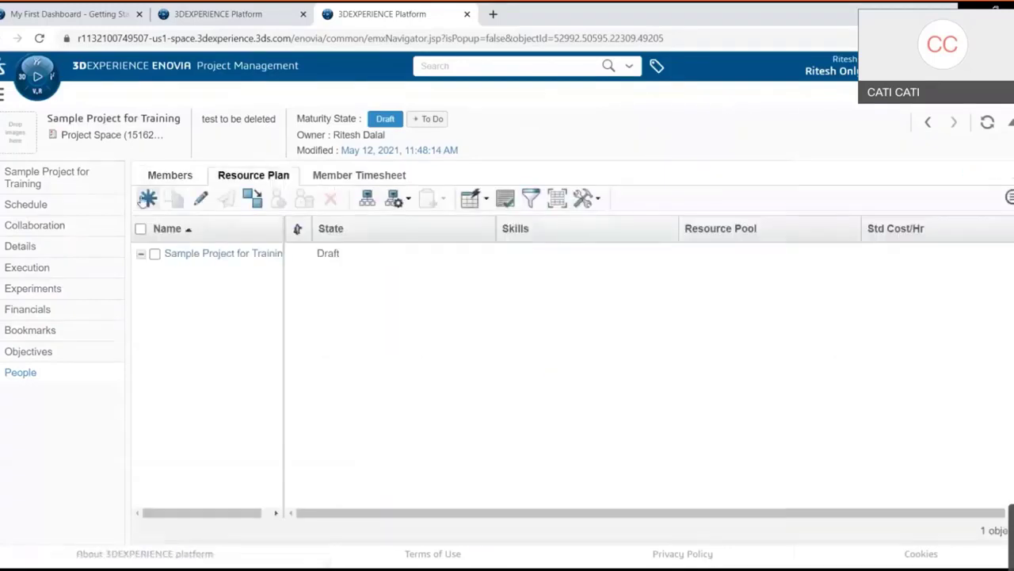
{"action": "mouse_move", "coordinate": [501, 519]}
{"action": "left_click", "coordinate": [508, 549]}
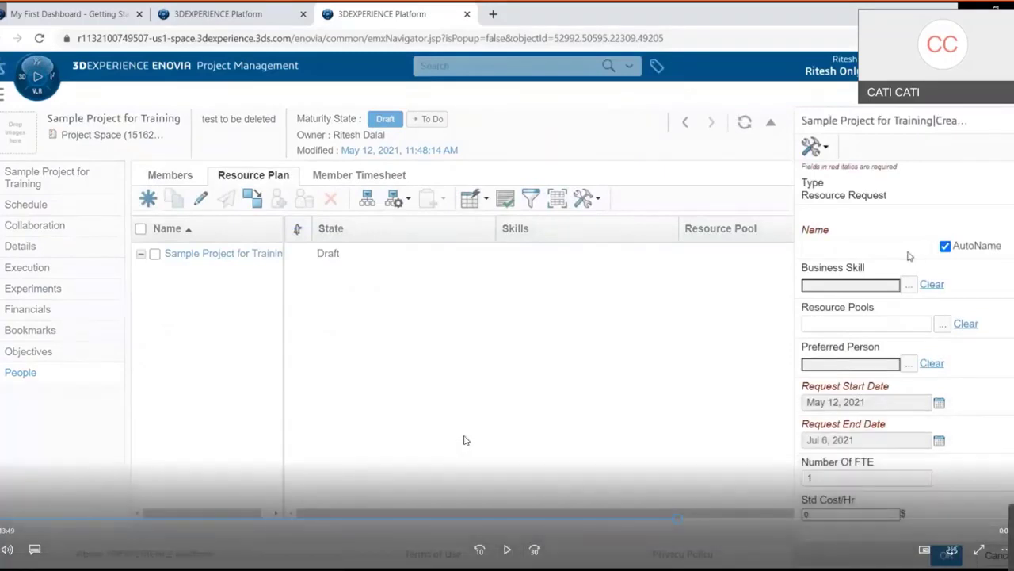
{"action": "left_click", "coordinate": [507, 549]}
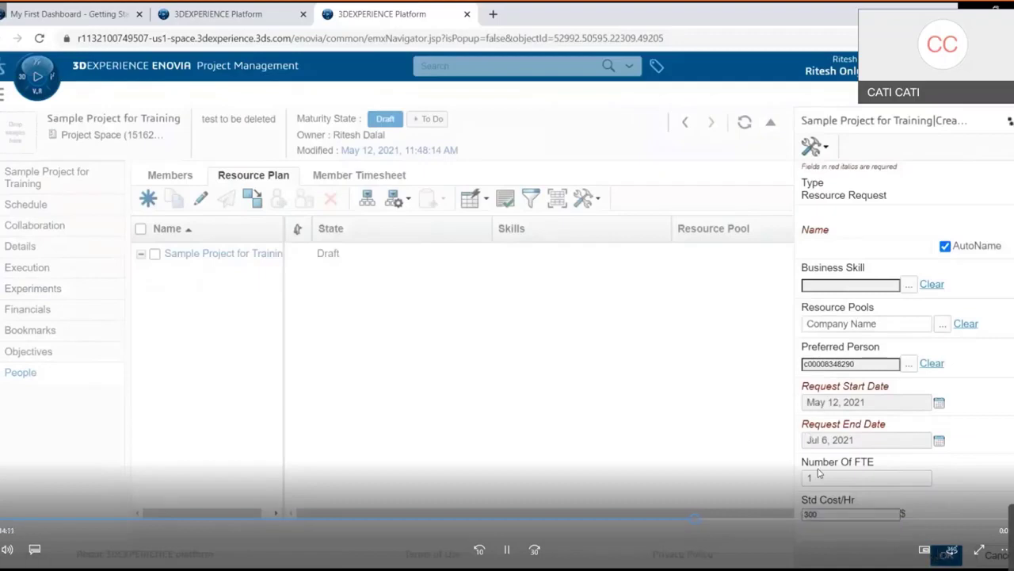
{"action": "left_click", "coordinate": [514, 553]}
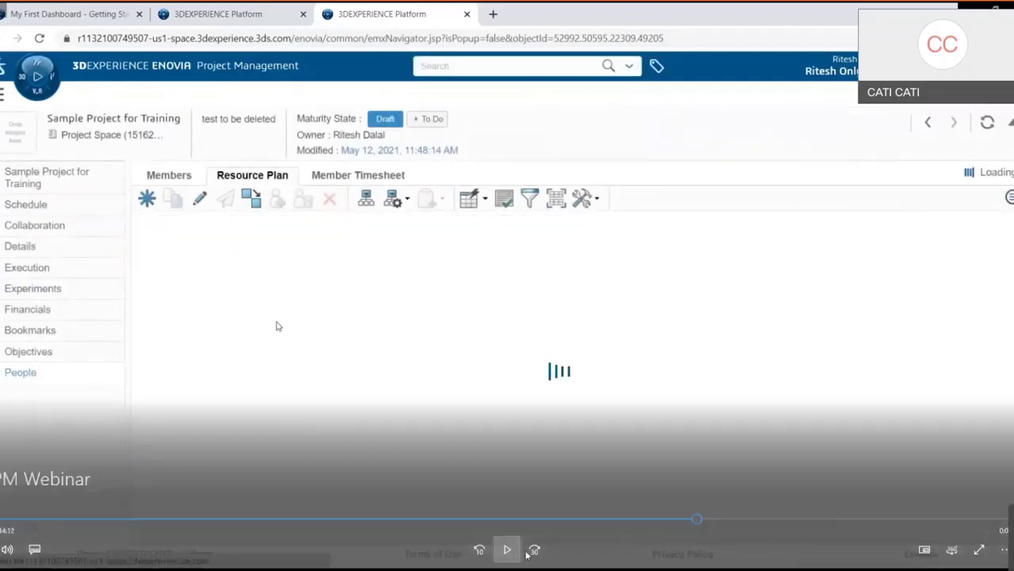
{"action": "left_click", "coordinate": [693, 520]}
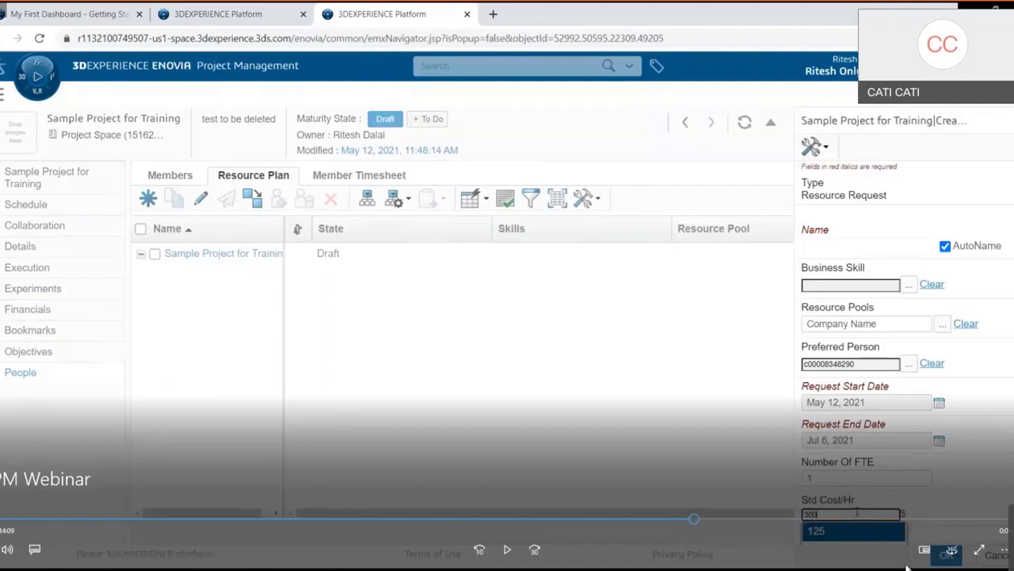
{"action": "left_click", "coordinate": [507, 549]}
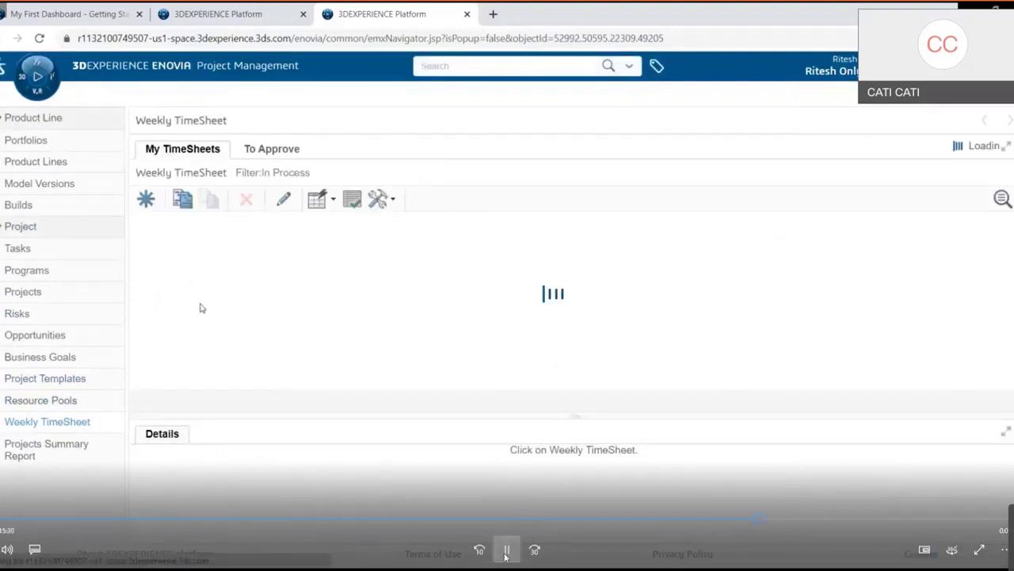
{"action": "left_click", "coordinate": [505, 556]}
{"action": "left_click", "coordinate": [754, 521]}
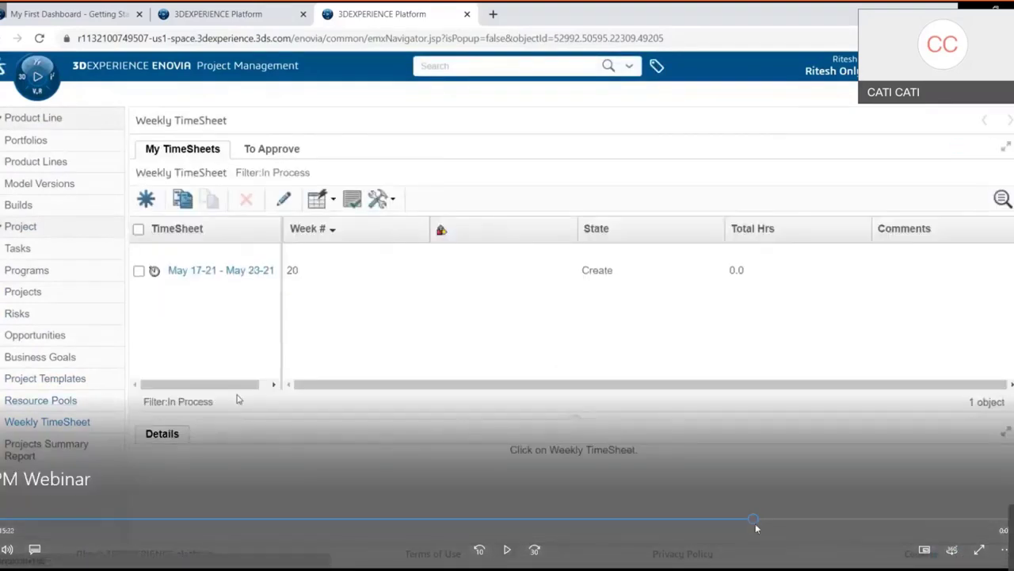
{"action": "left_click", "coordinate": [748, 520]}
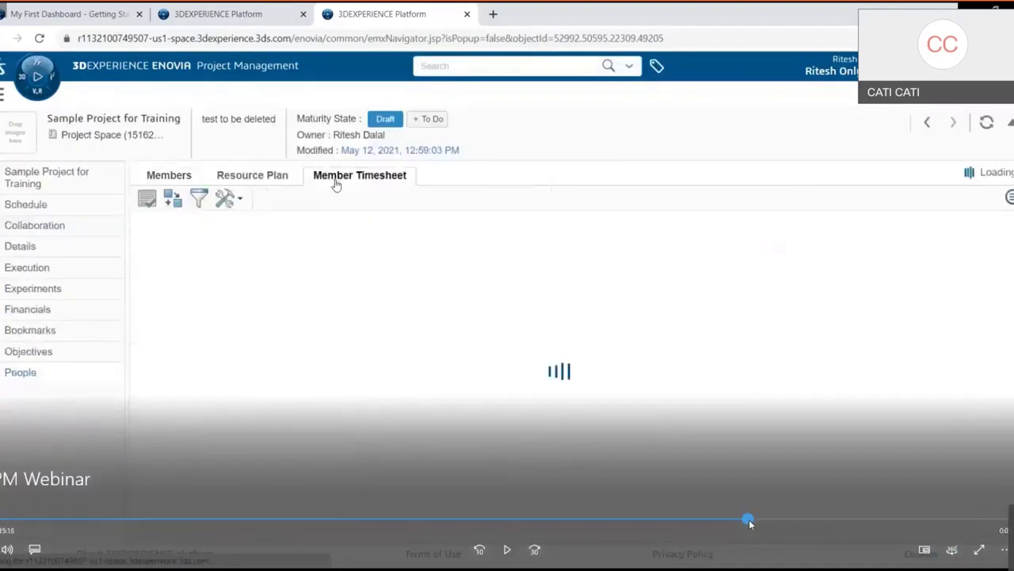
{"action": "left_click_drag", "start_coordinate": [749, 521], "coordinate": [756, 521]}
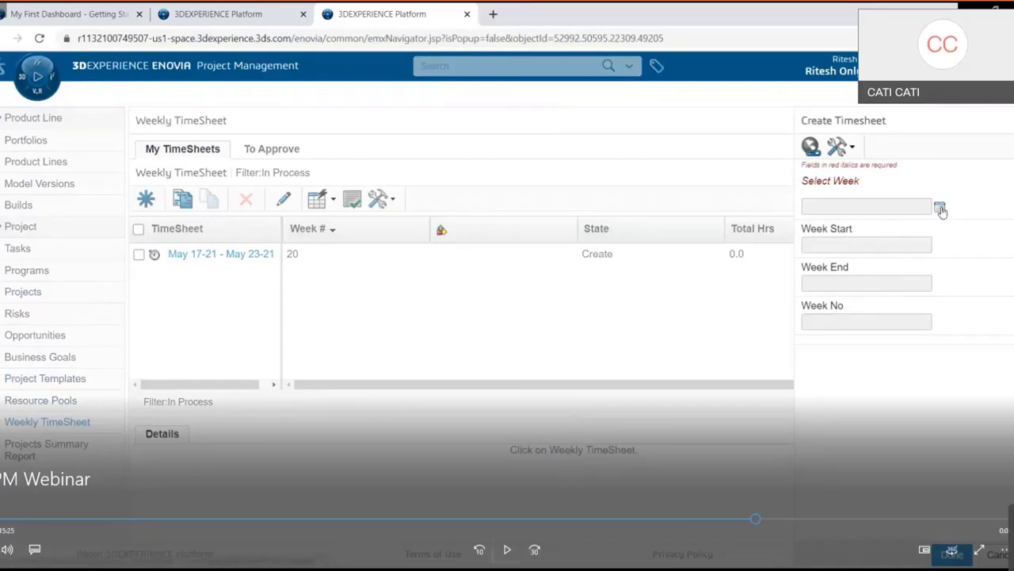
{"action": "left_click", "coordinate": [505, 552]}
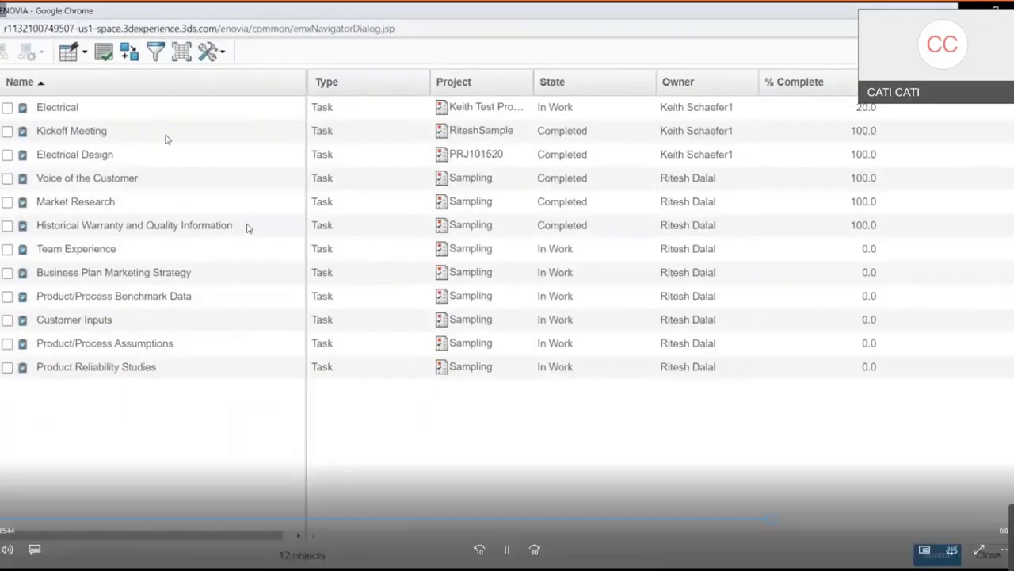
{"action": "left_click", "coordinate": [501, 548]}
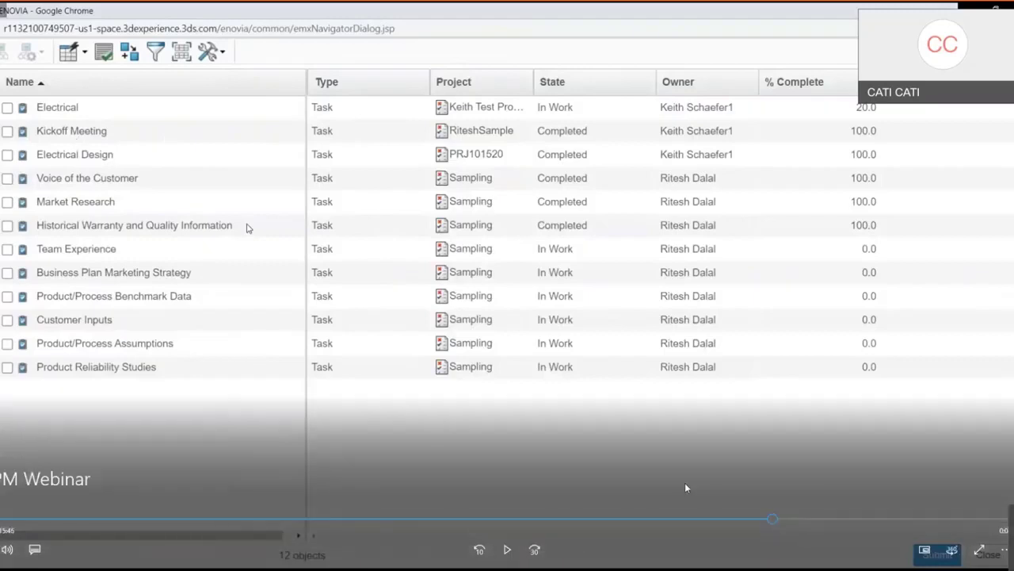
{"action": "left_click", "coordinate": [765, 521]}
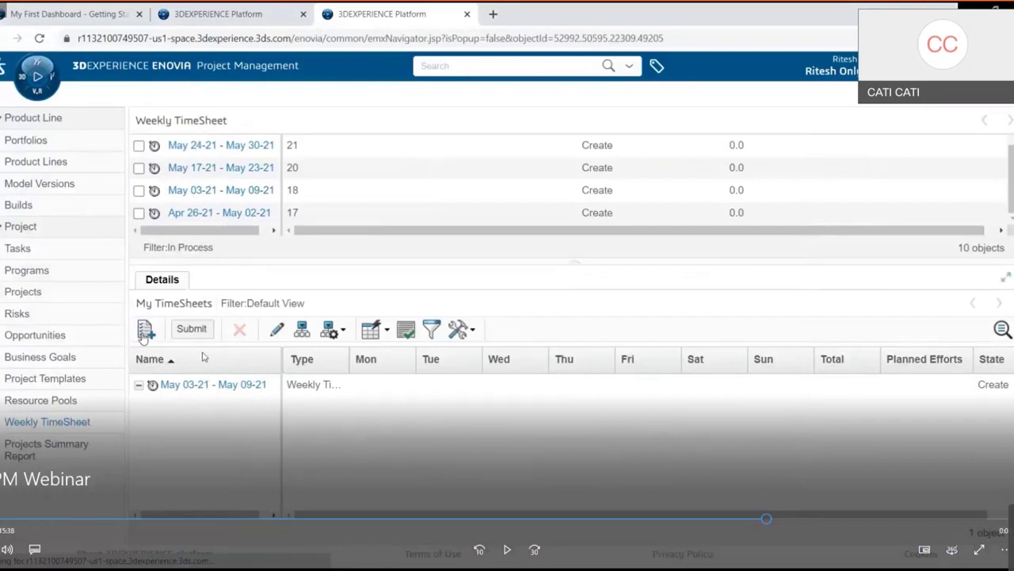
{"action": "left_click", "coordinate": [508, 549]}
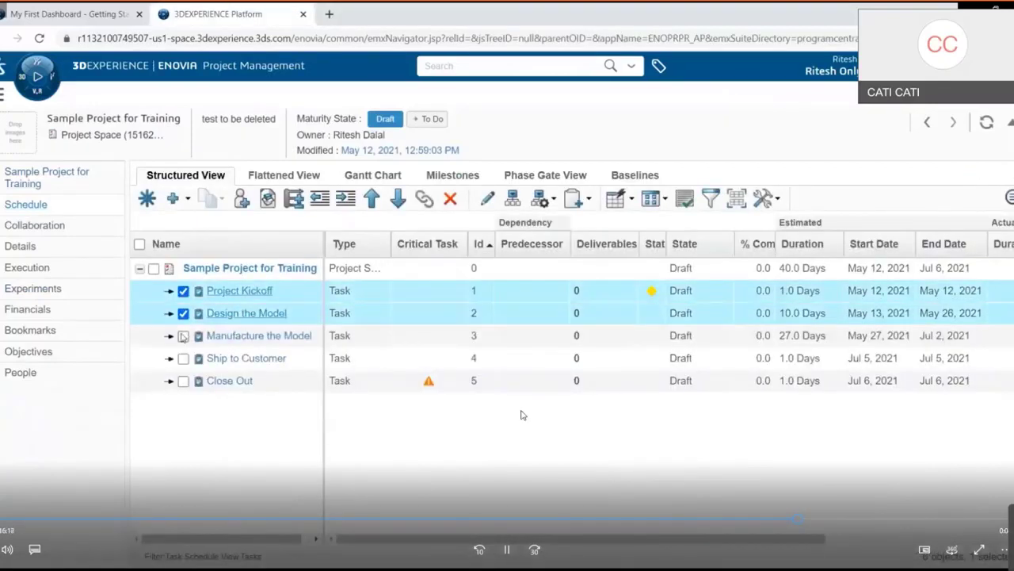
{"action": "left_click", "coordinate": [507, 549]}
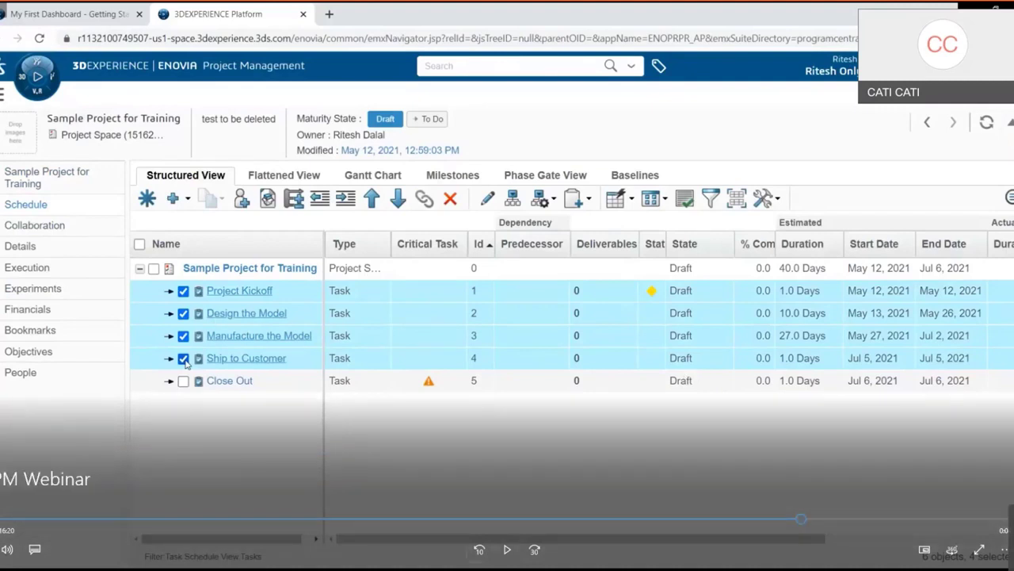
{"action": "key", "text": "space"}
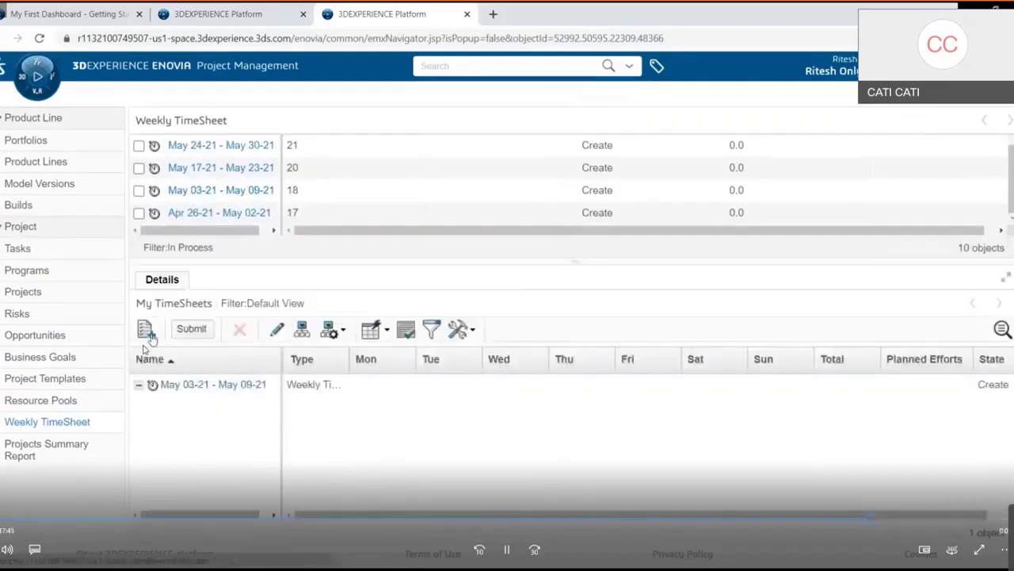
Add the Project Kickoff task of Sample Project for Training to the May 03-21 - May 09-21 timesheet
{"action": "left_click", "coordinate": [147, 331]}
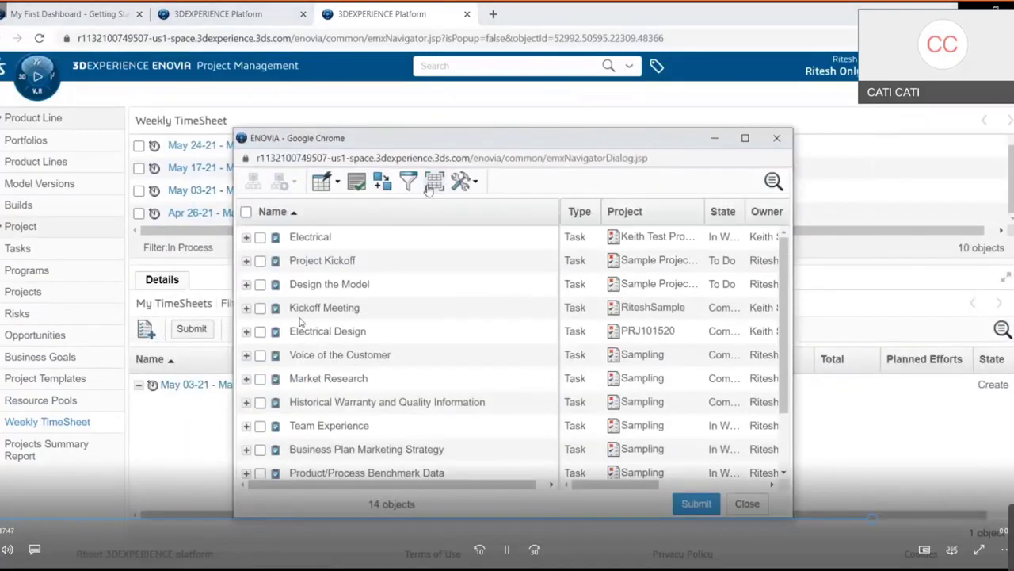
{"action": "double_click", "coordinate": [428, 140]}
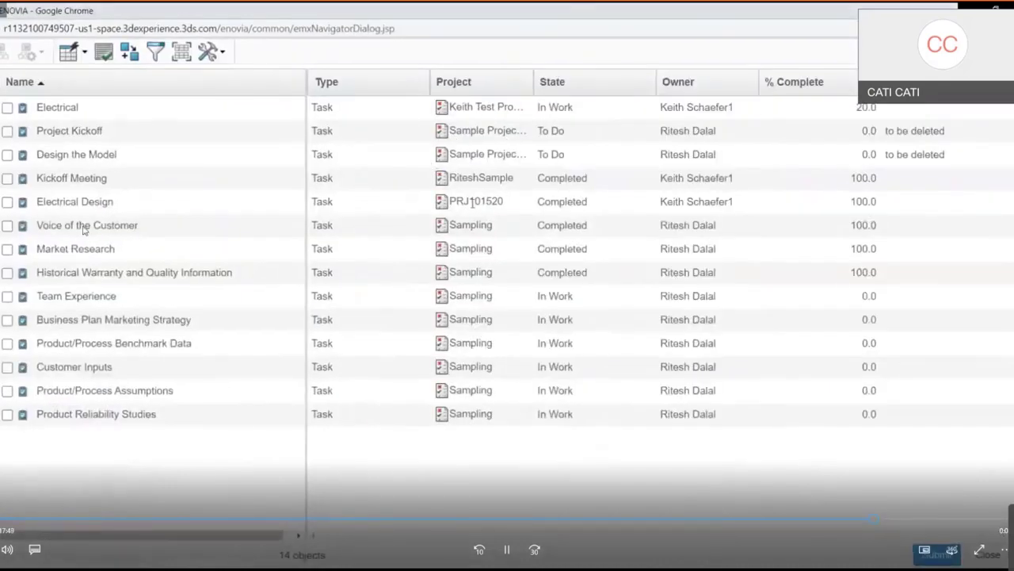
{"action": "left_click_drag", "start_coordinate": [534, 86], "coordinate": [631, 89]}
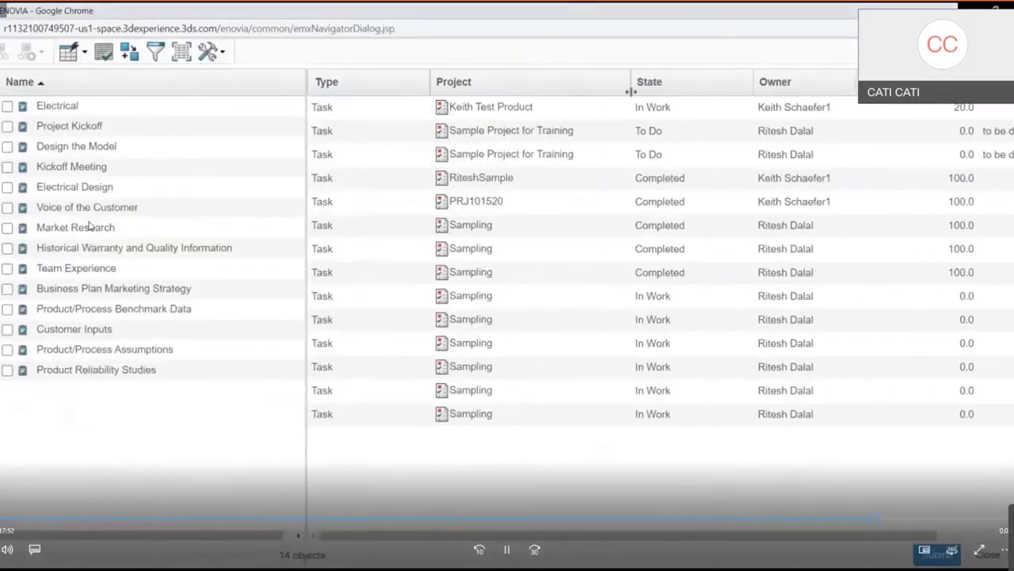
{"action": "left_click", "coordinate": [8, 131]}
{"action": "left_click", "coordinate": [937, 555]}
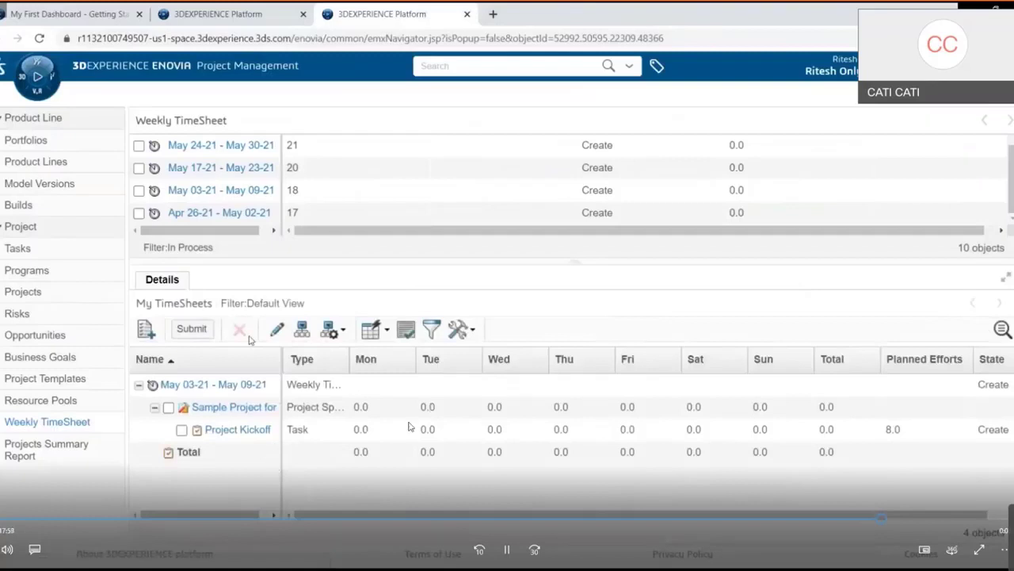
Record 1 hour on Tuesday for the Project Kickoff task, and submit all entries of the weekly timesheet
{"action": "left_click", "coordinate": [277, 331]}
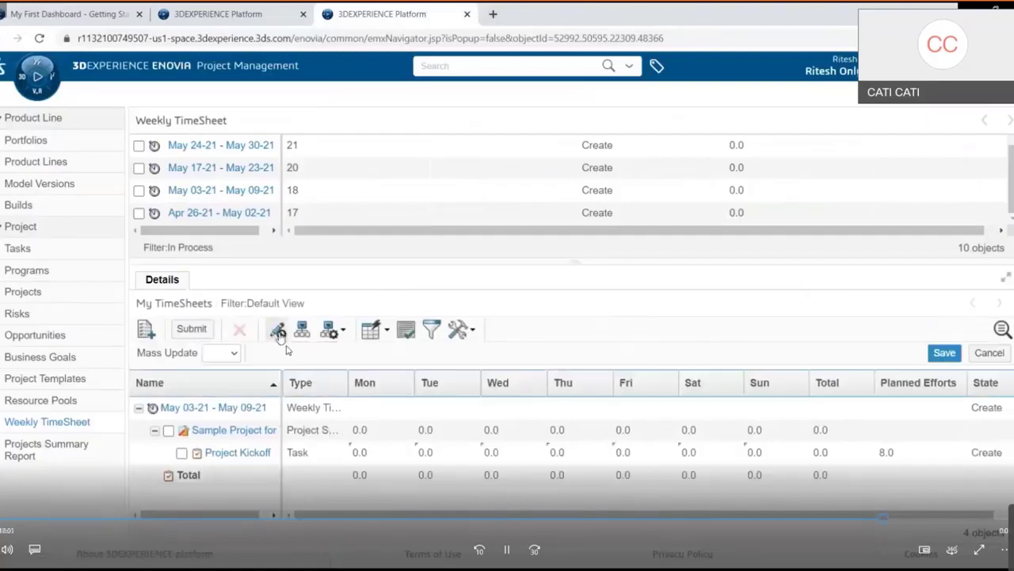
{"action": "left_click", "coordinate": [428, 453]}
{"action": "type", "text": "1"}
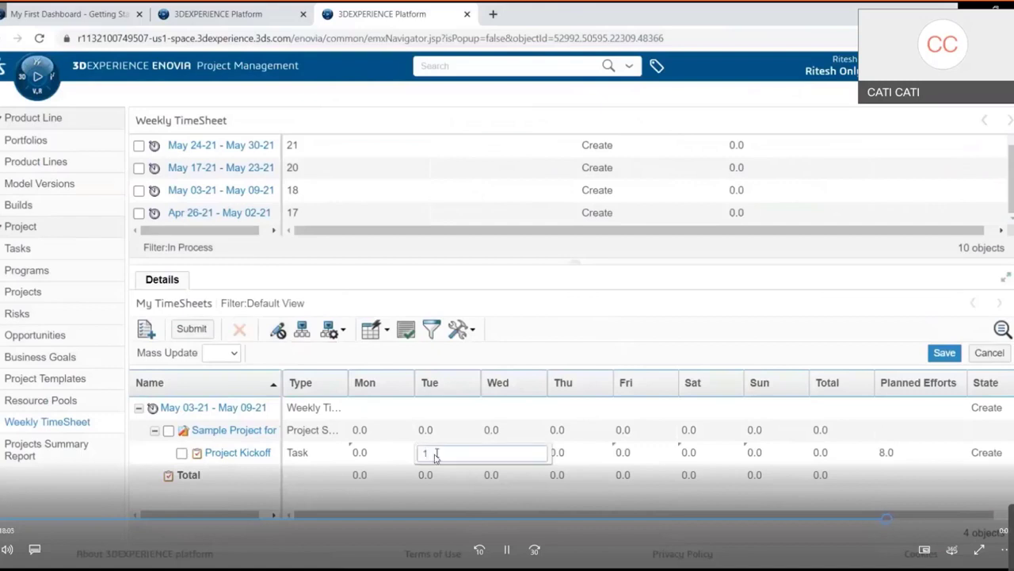
{"action": "left_click", "coordinate": [941, 359]}
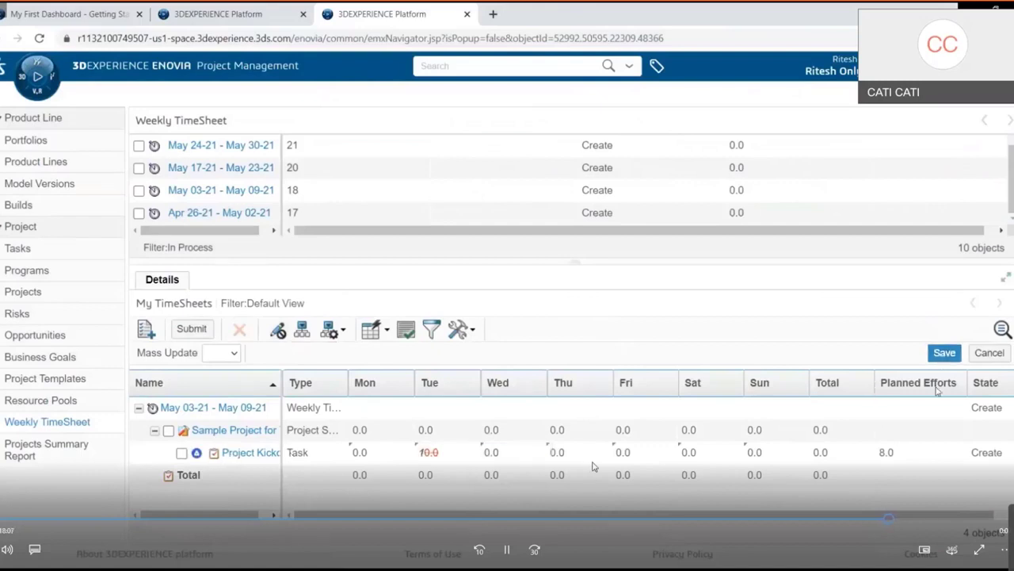
{"action": "left_click", "coordinate": [943, 353]}
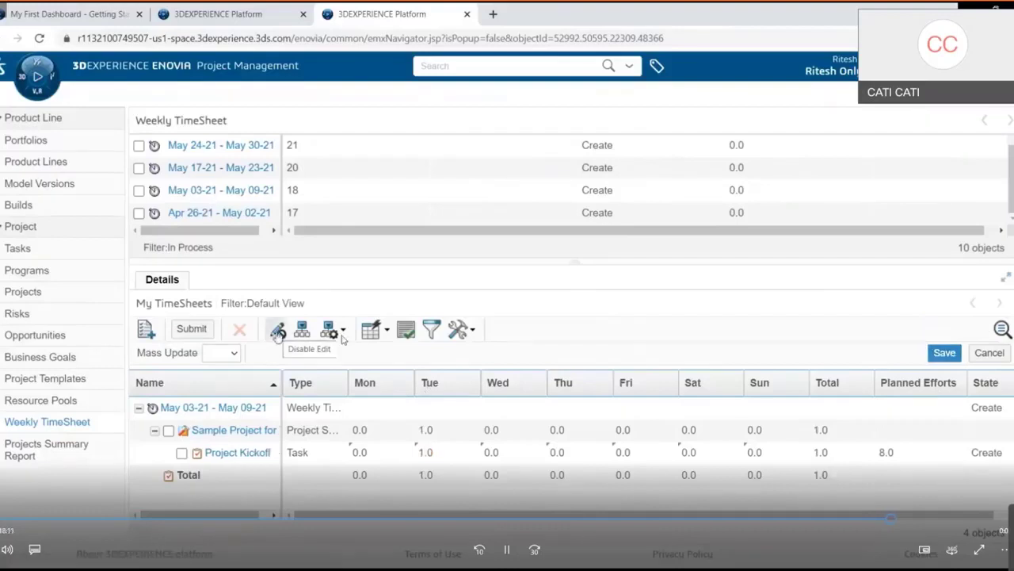
{"action": "left_click", "coordinate": [277, 331]}
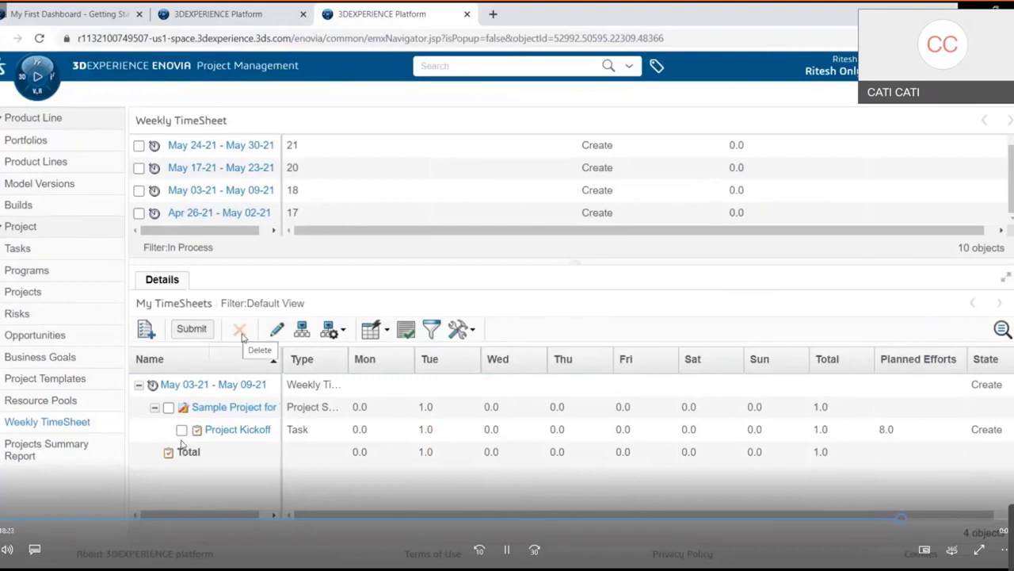
{"action": "left_click", "coordinate": [192, 328]}
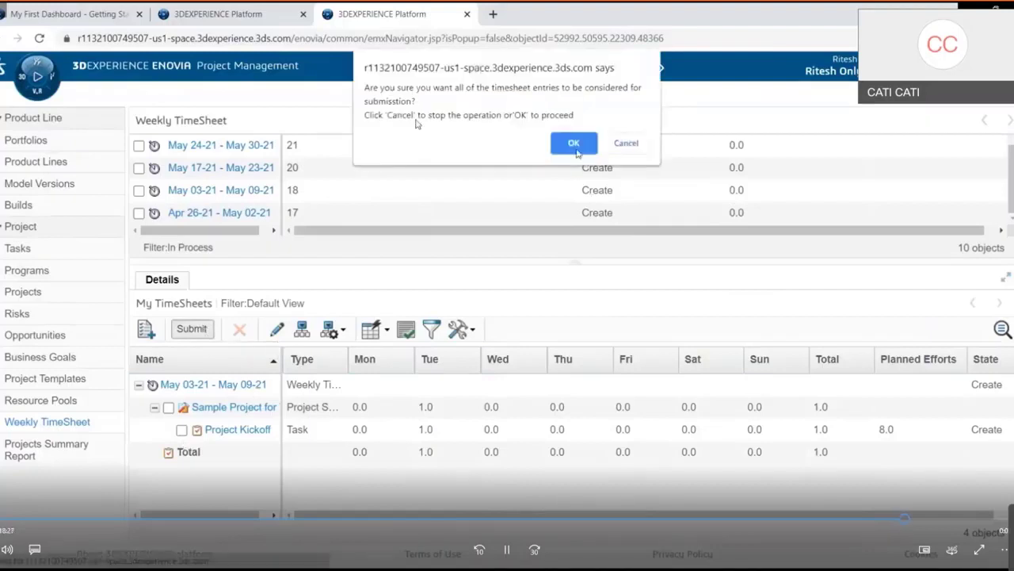
{"action": "key", "text": "Return"}
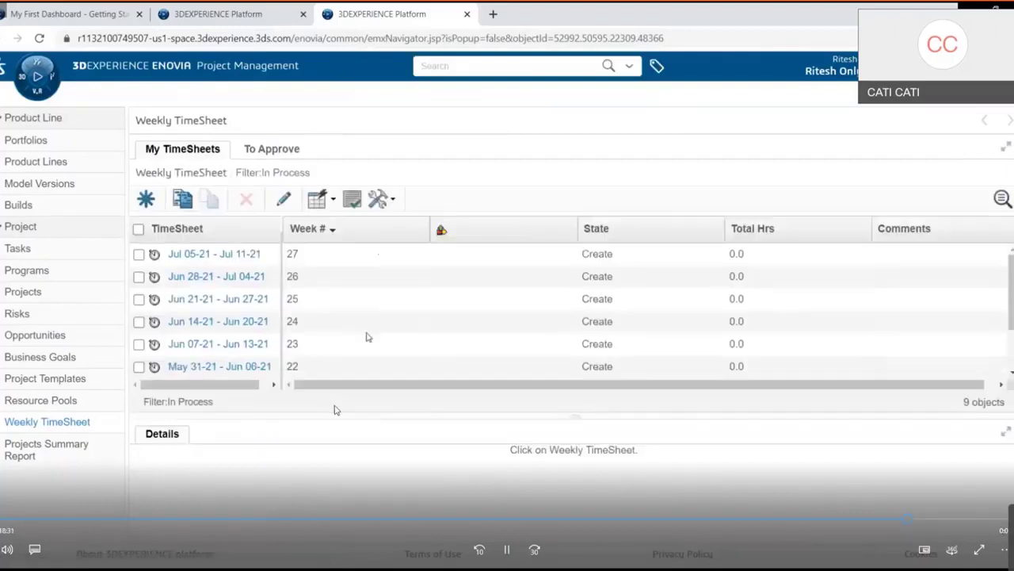
Approve the submitted May 03-21 - May 09-21 timesheet with the comment "approved"
{"action": "left_click", "coordinate": [272, 148]}
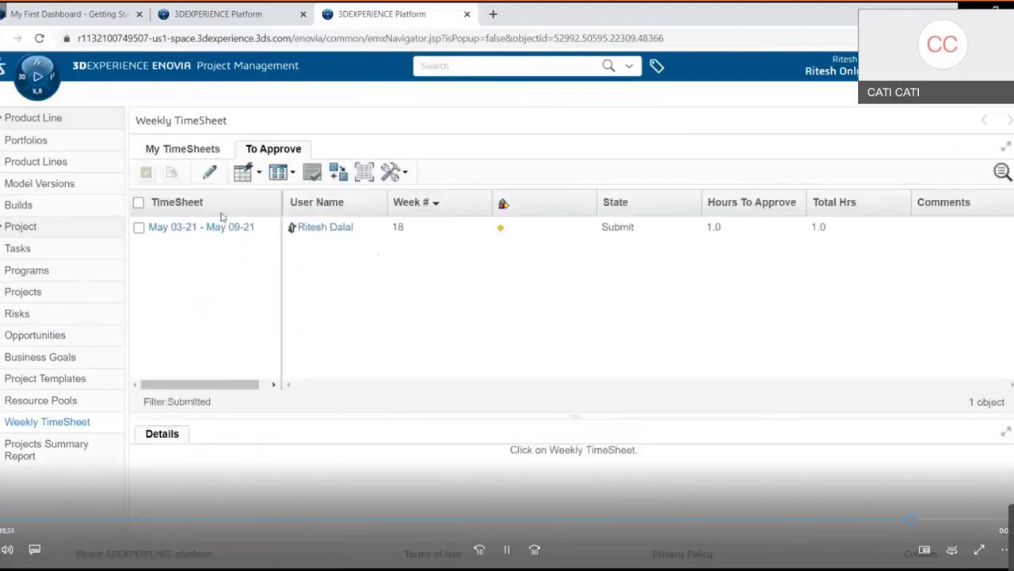
{"action": "left_click", "coordinate": [205, 235]}
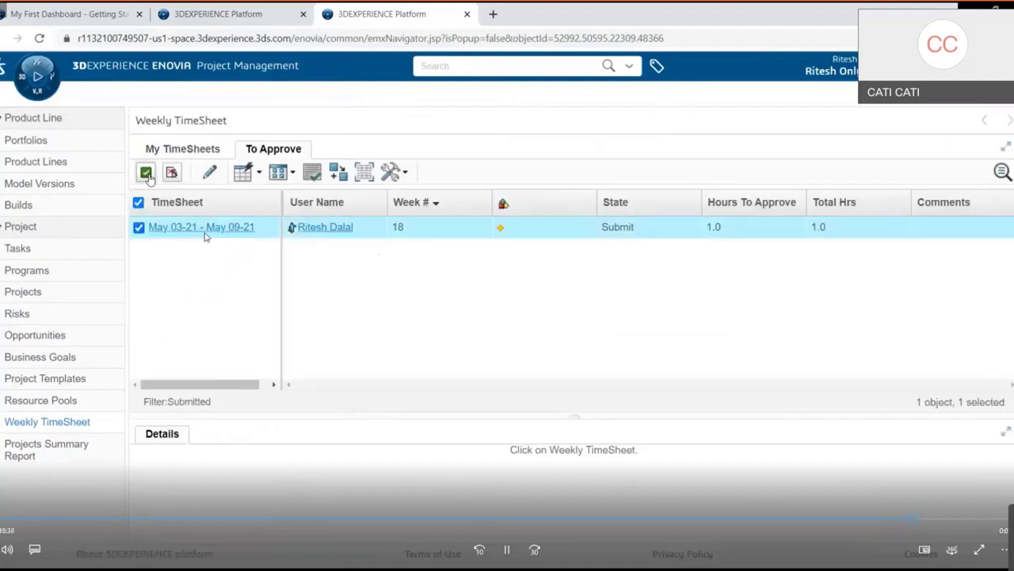
{"action": "left_click", "coordinate": [146, 173]}
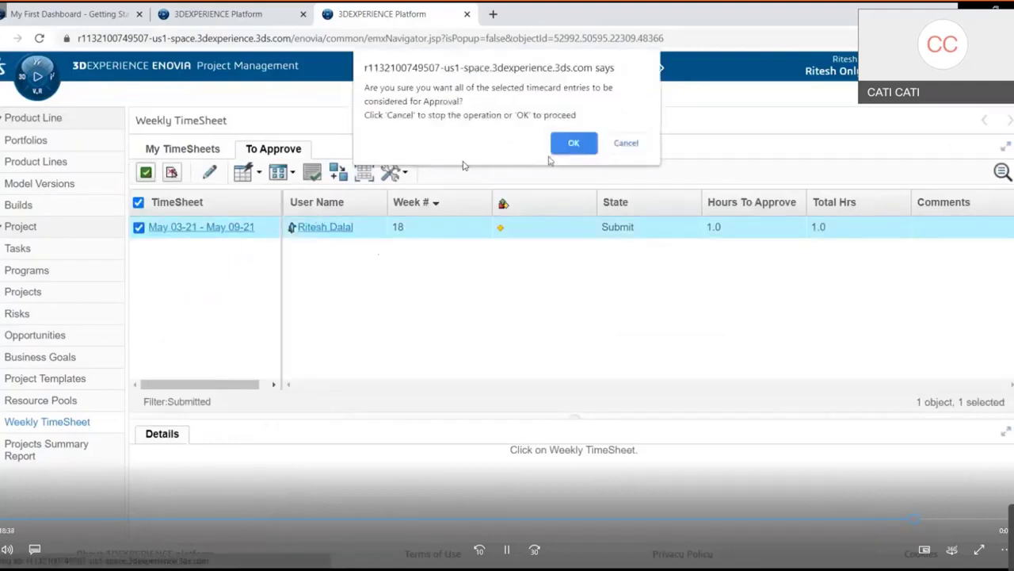
{"action": "left_click", "coordinate": [573, 142]}
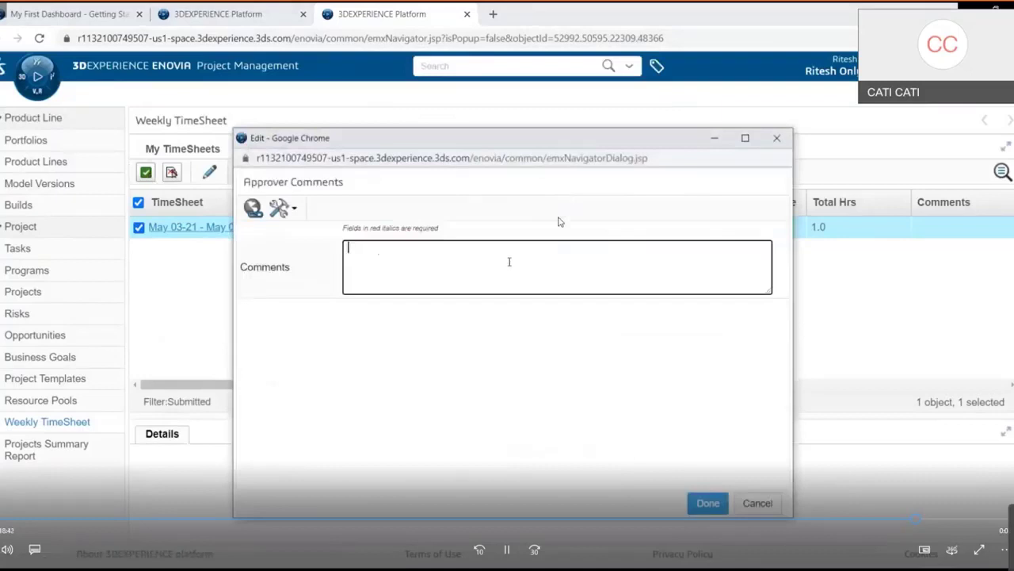
{"action": "type", "text": "approved"}
{"action": "left_click", "coordinate": [705, 503]}
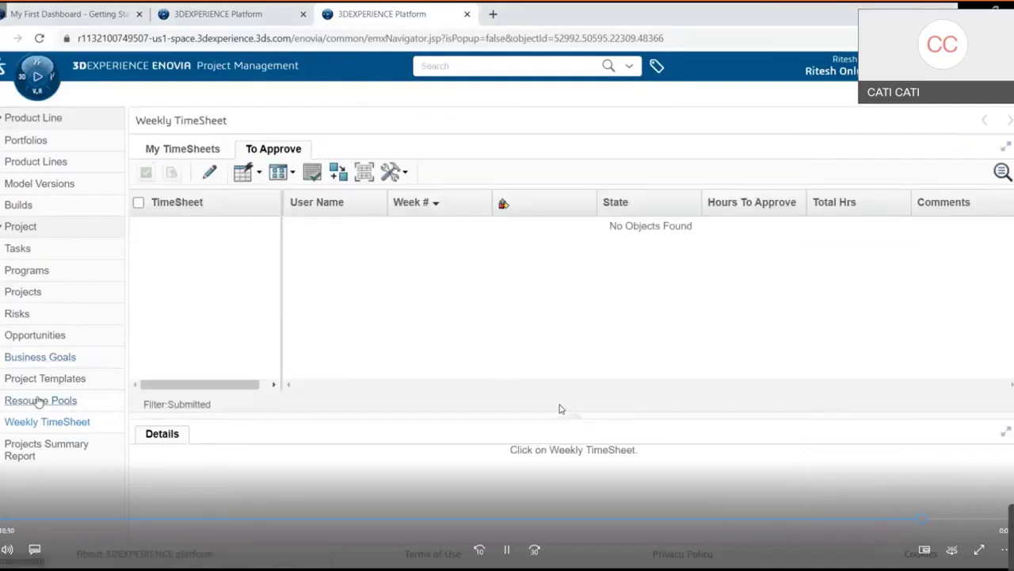
Open the Projects Summary Report and examine the projects' pending tasks, deliverables, issues, assessments and efforts
{"action": "left_click", "coordinate": [48, 446]}
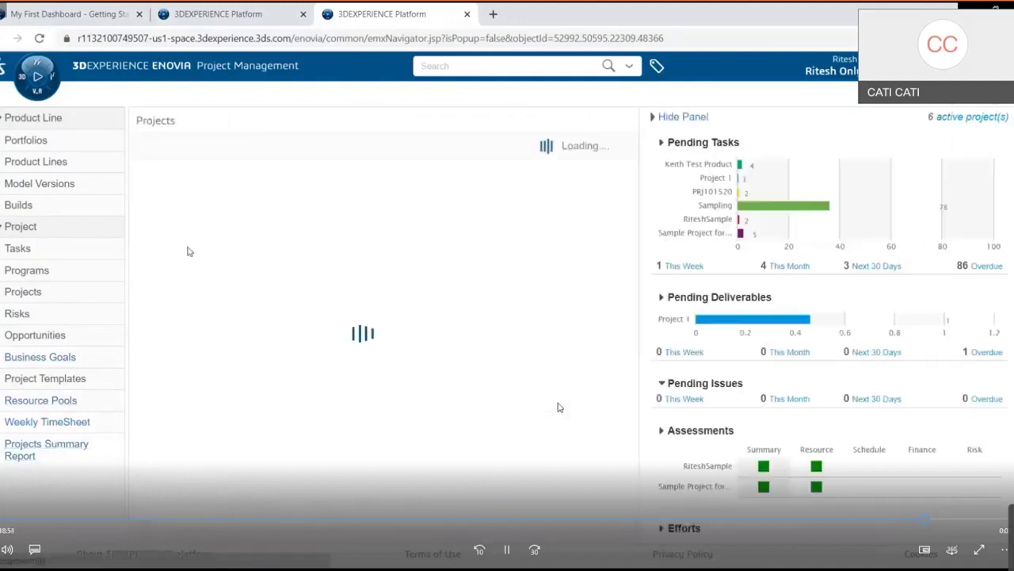
{"action": "left_click", "coordinate": [508, 549]}
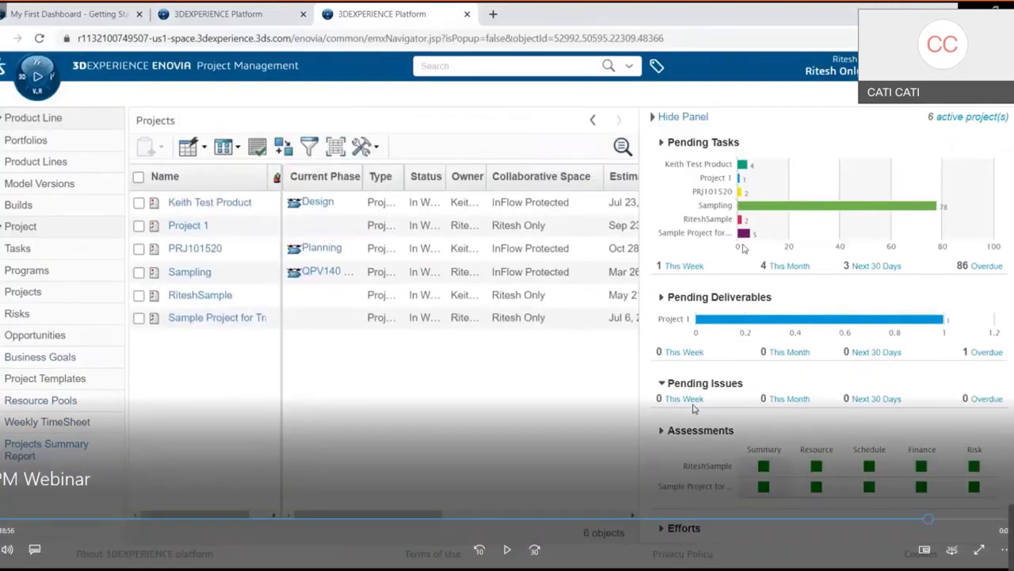
{"action": "key", "text": "space"}
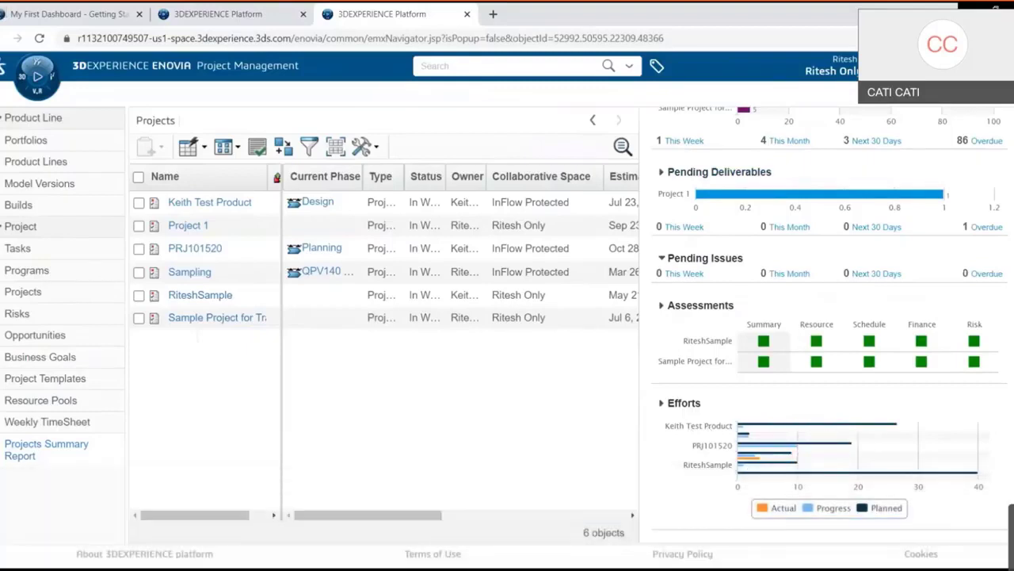
{"action": "mouse_move", "coordinate": [473, 424]}
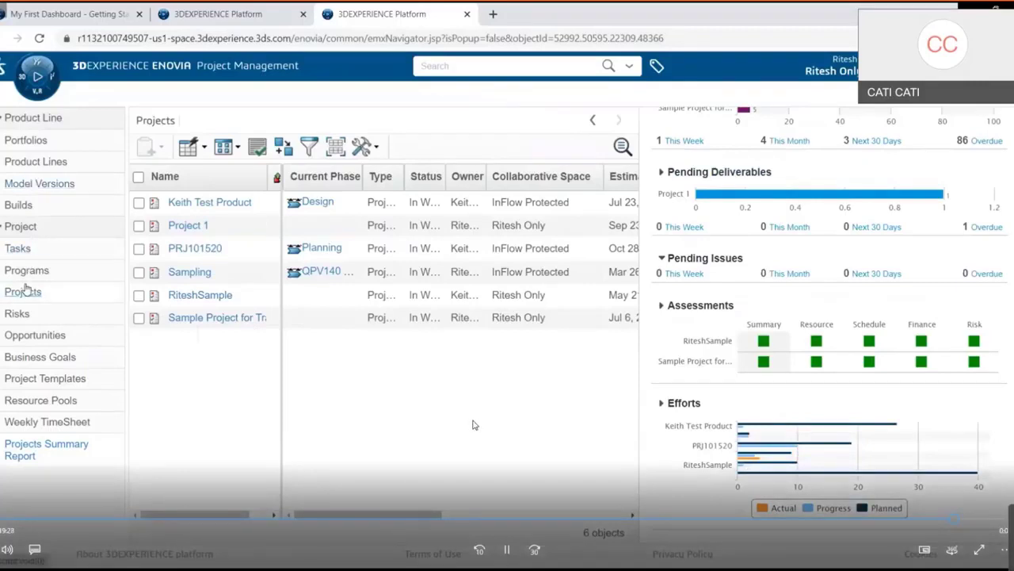